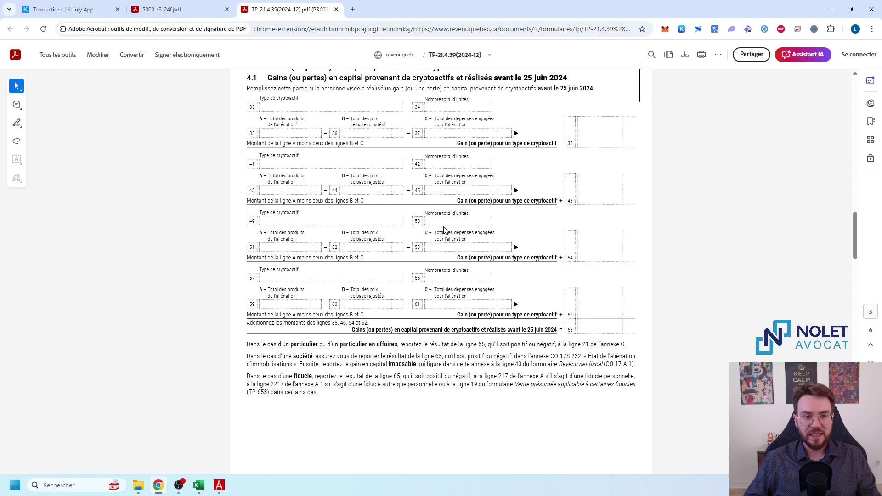
Examine section 4.1 of form TP-21.4.39 on crypto capital gains realized before June 25, 2024
scroll(400, 220, up, 4)
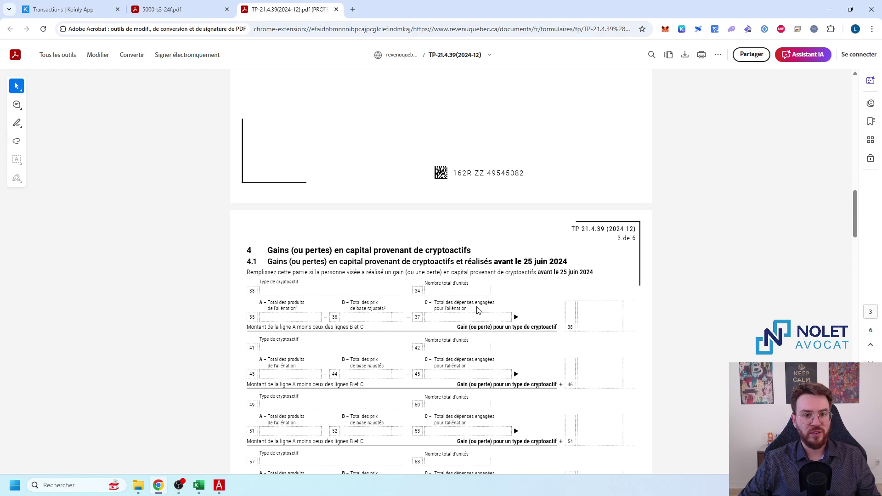
scroll(256, 291, down, 2)
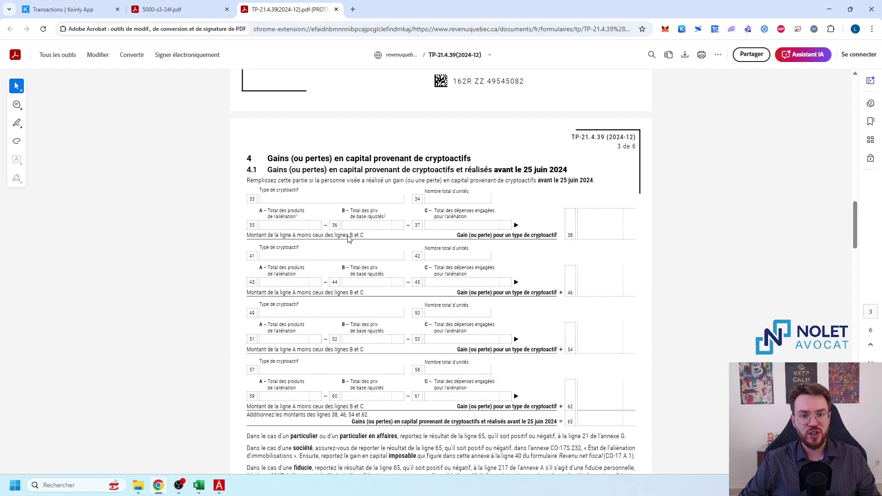
scroll(441, 359, down, 2)
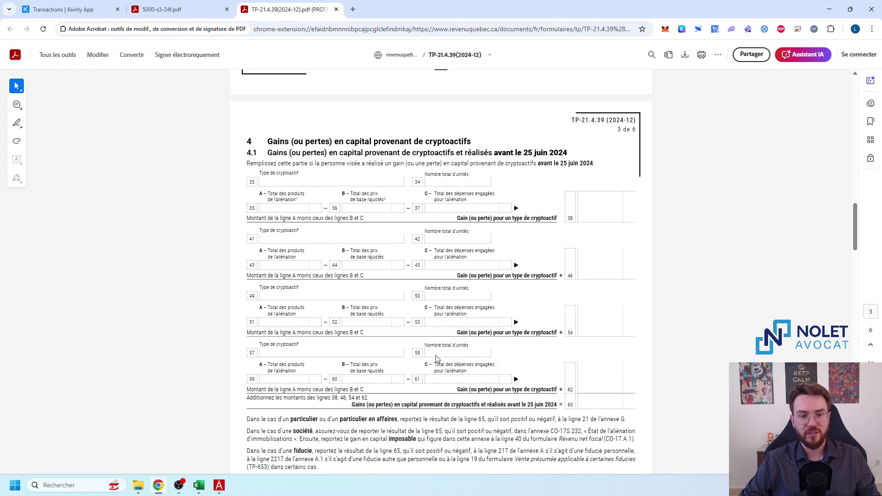
scroll(425, 356, up, 2)
scroll(395, 336, down, 1)
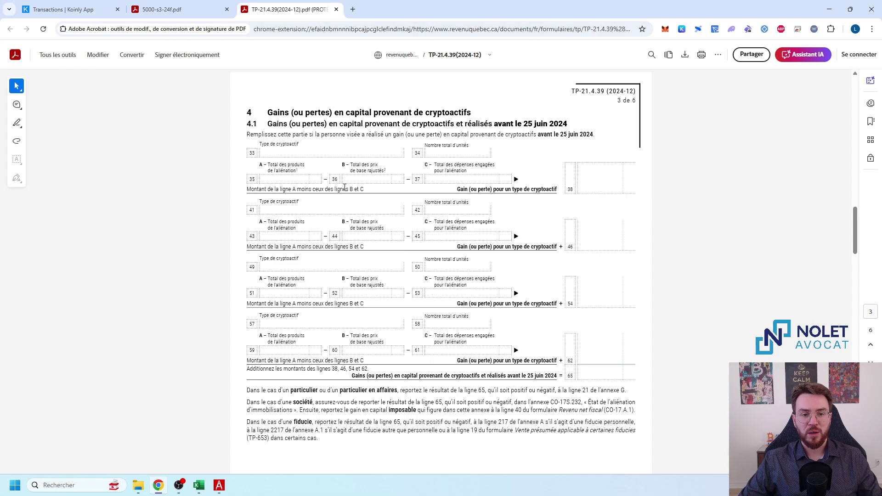
scroll(324, 199, up, 2)
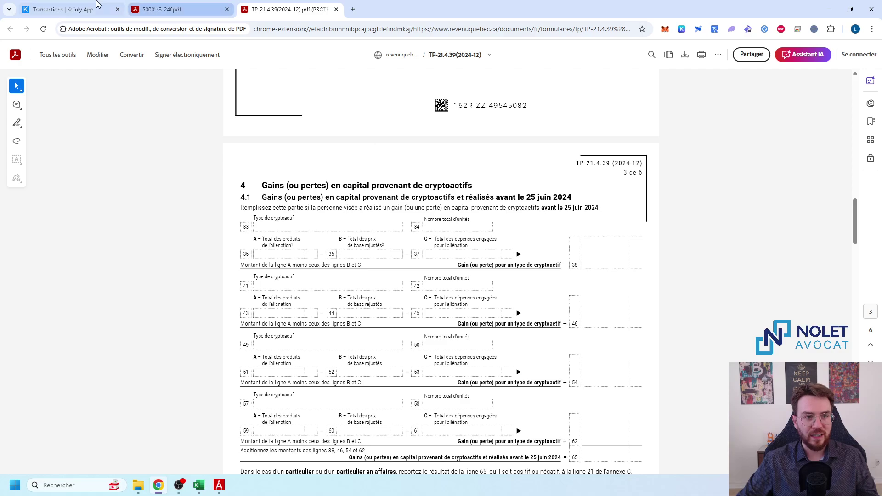
Switch to Koinly and review the full 2024 transaction history
click(114, 4)
click(248, 58)
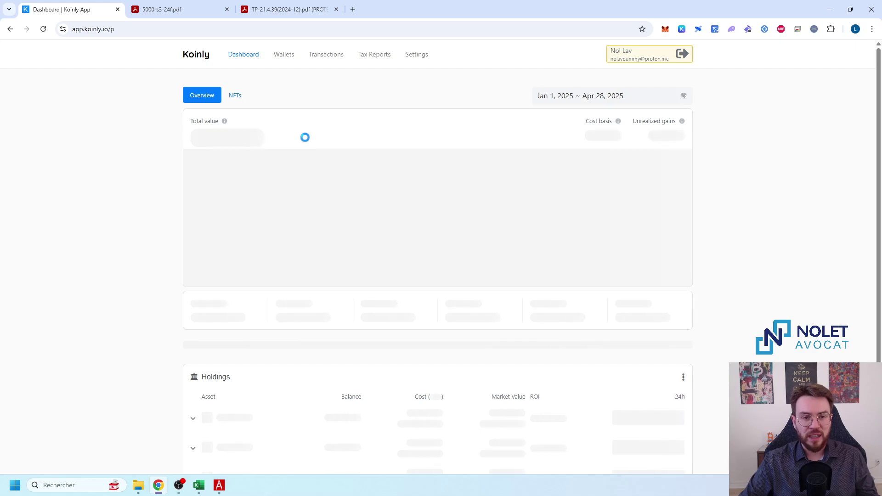
click(324, 56)
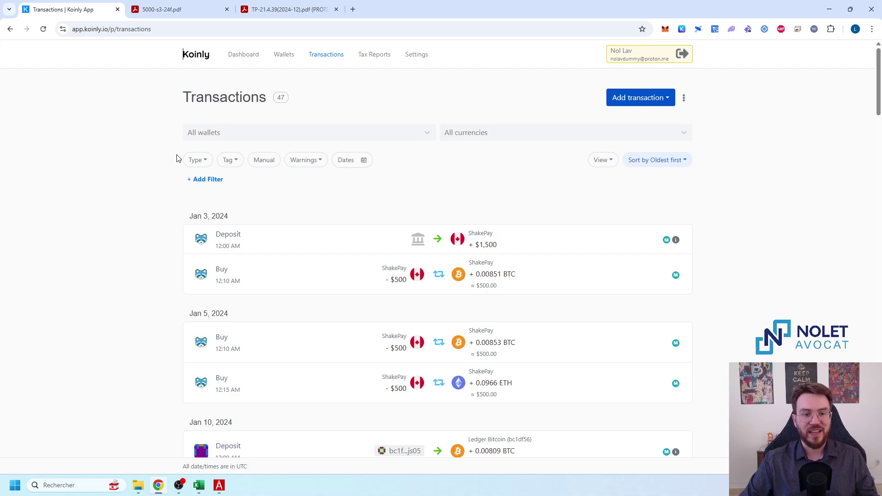
scroll(138, 237, down, 10)
scroll(138, 236, down, 20)
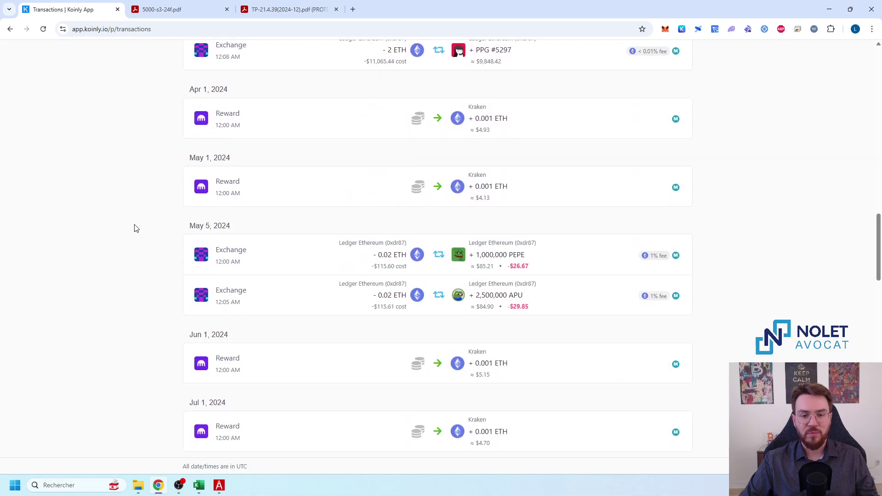
scroll(168, 169, down, 12)
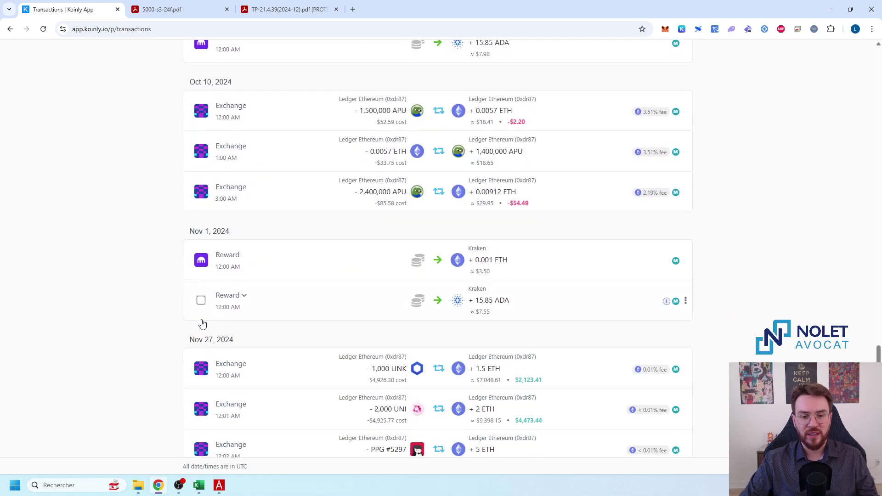
key(Home)
key(alt+Tab)
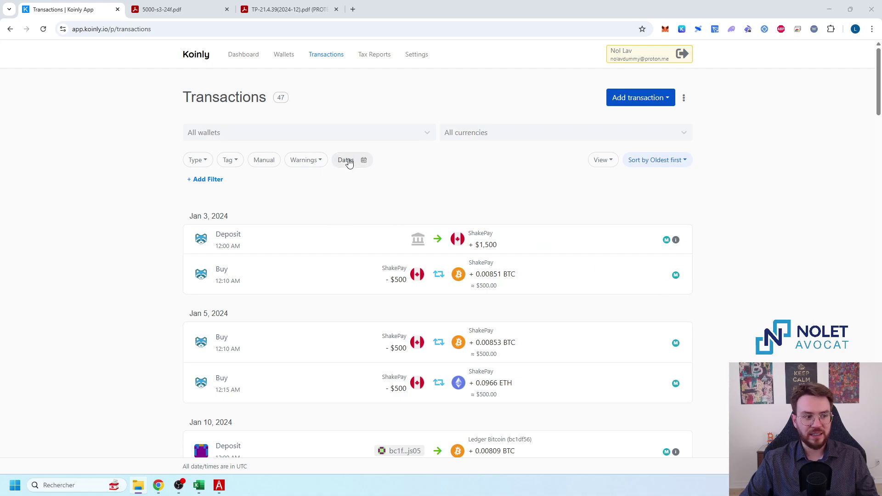
In the 2024 tax reports, select Complete Tax Report, Income Report and Capital Gains Report as the report types
click(369, 55)
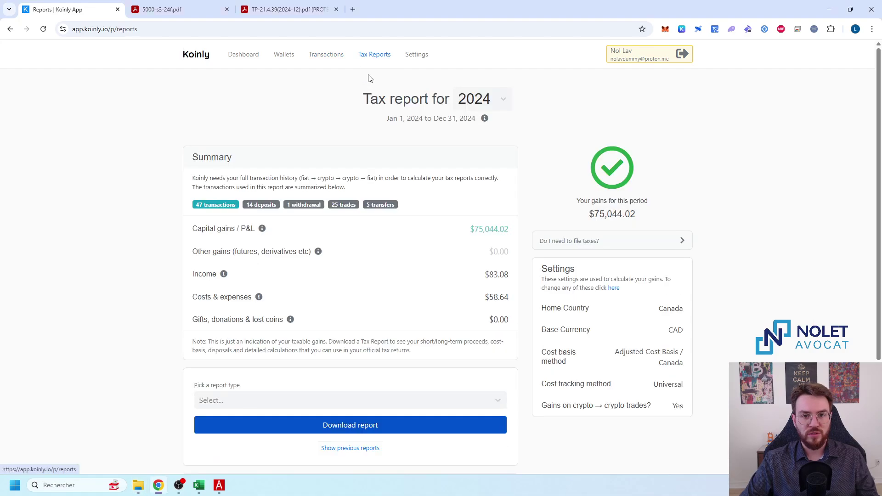
click(292, 398)
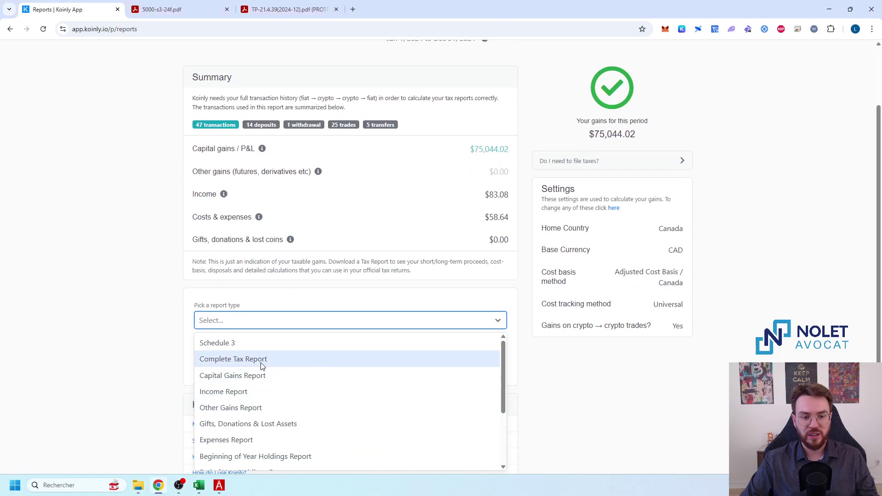
click(261, 362)
click(335, 322)
click(283, 374)
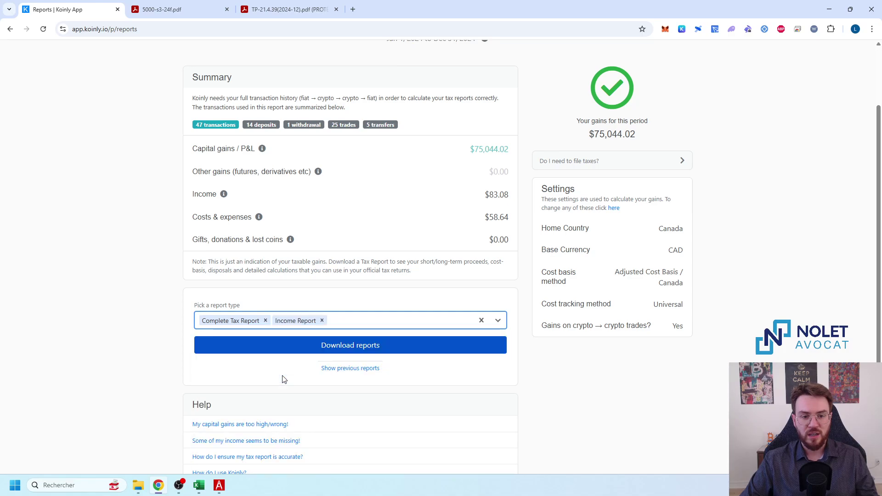
click(361, 320)
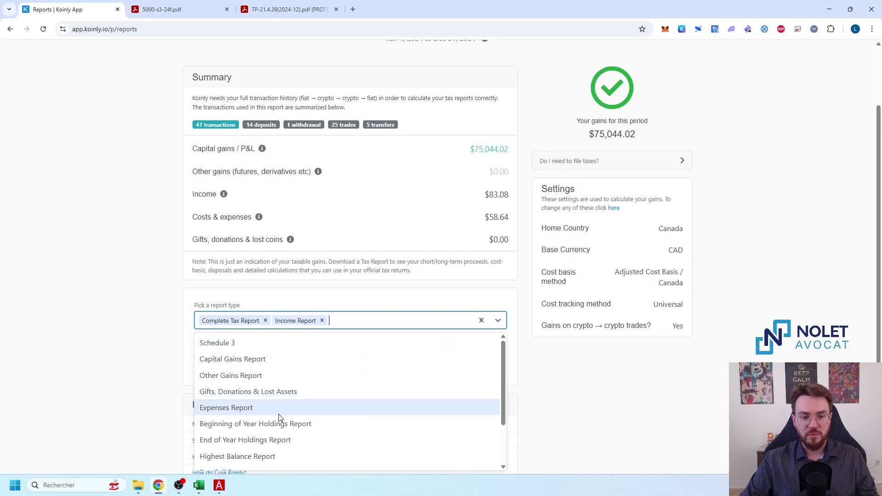
click(277, 360)
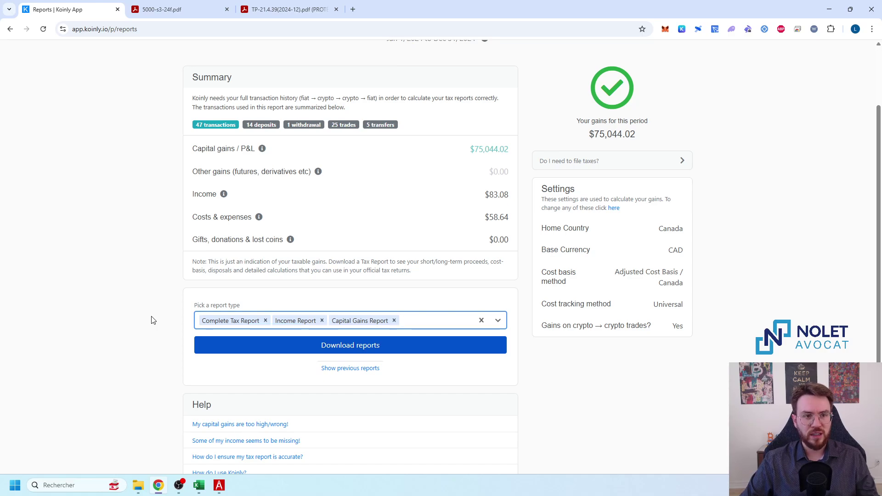
Return to the TP-21.4.39 form and examine the capital gains, business income, rental income and interest sections
click(285, 9)
scroll(383, 251, down, 10)
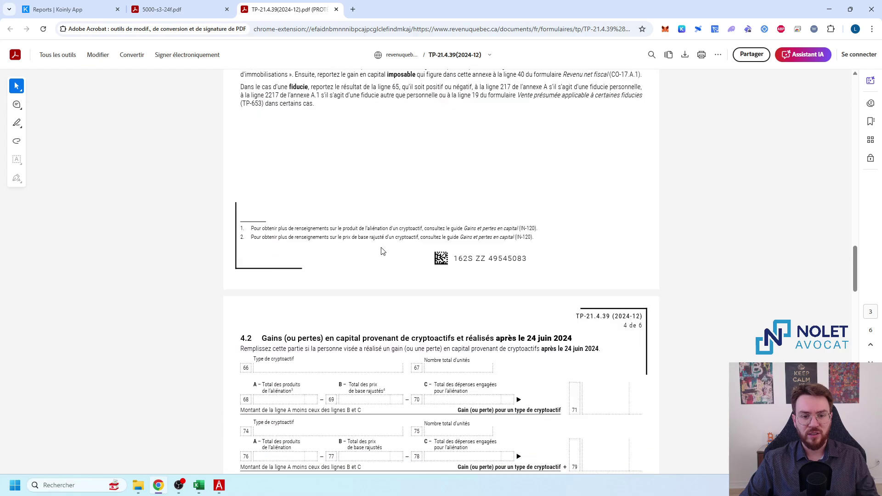
scroll(383, 251, down, 10)
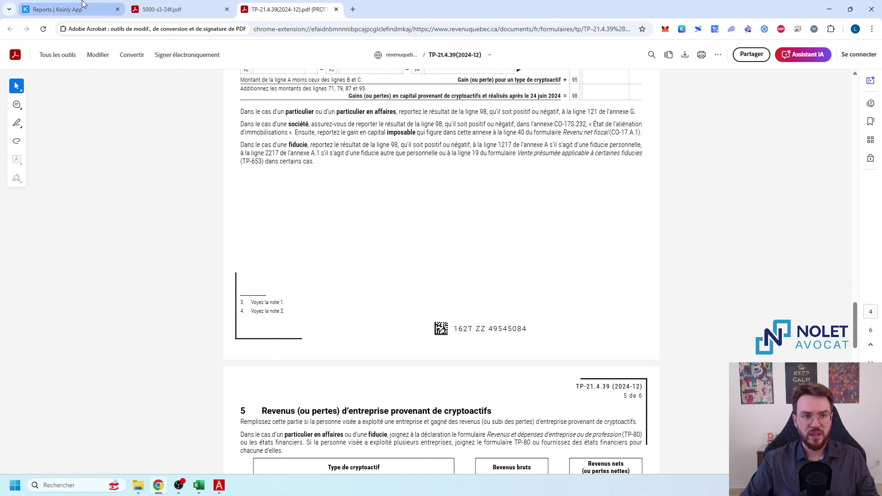
scroll(312, 296, down, 10)
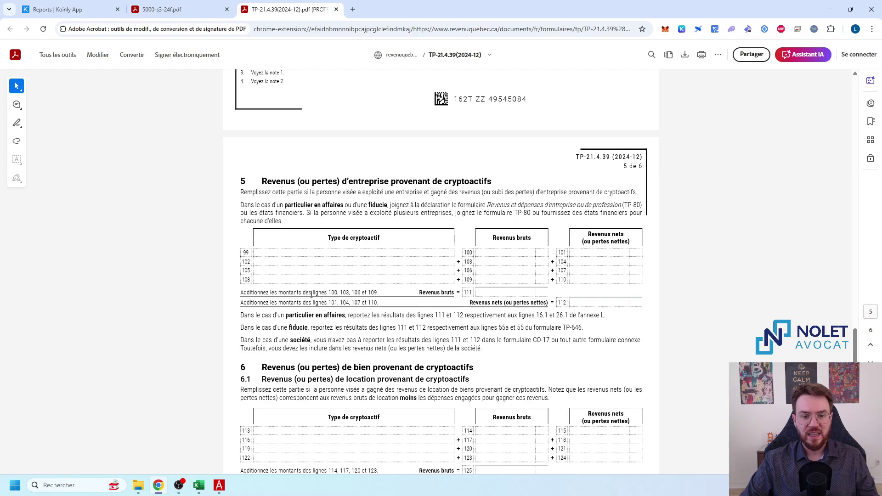
scroll(327, 294, down, 6)
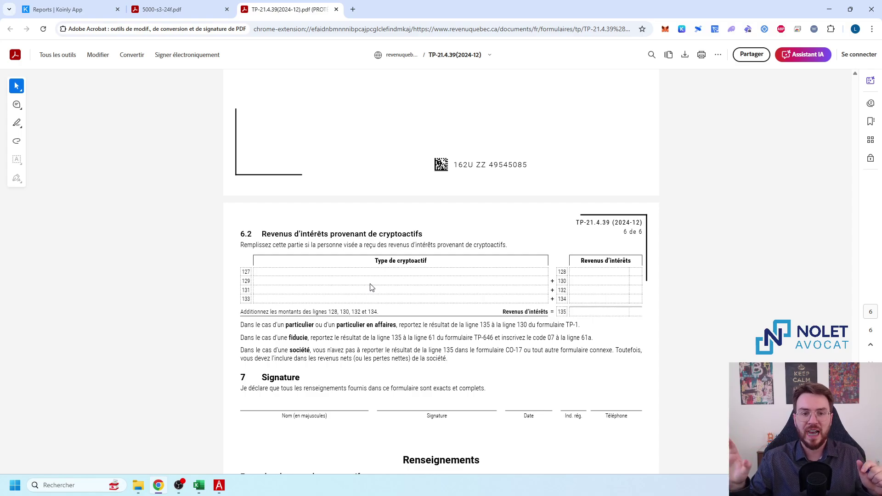
scroll(379, 287, up, 7)
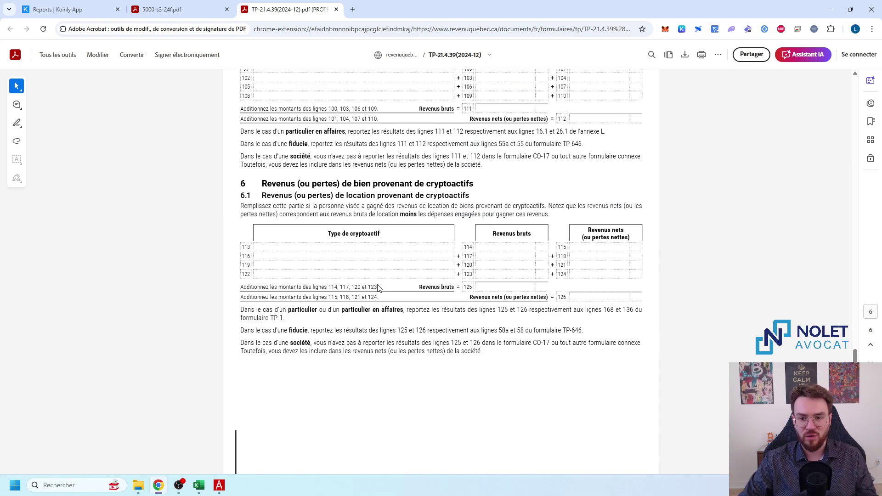
scroll(379, 287, up, 20)
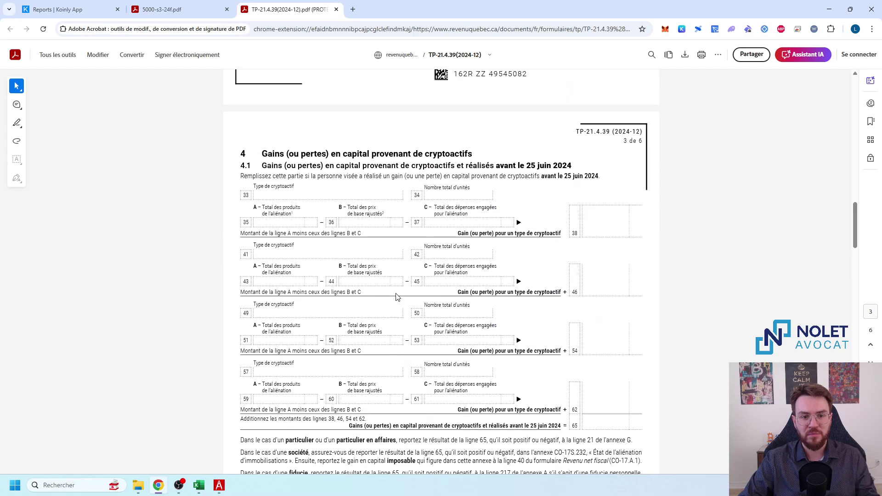
scroll(396, 296, up, 1)
scroll(398, 299, down, 1)
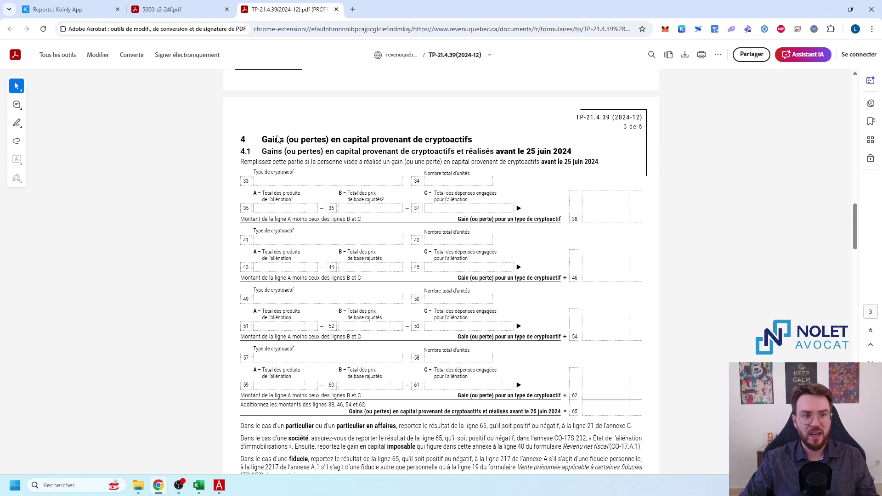
Switch to the Excel workbook with the capital gains report and replace every period with a comma on its sheet
click(198, 492)
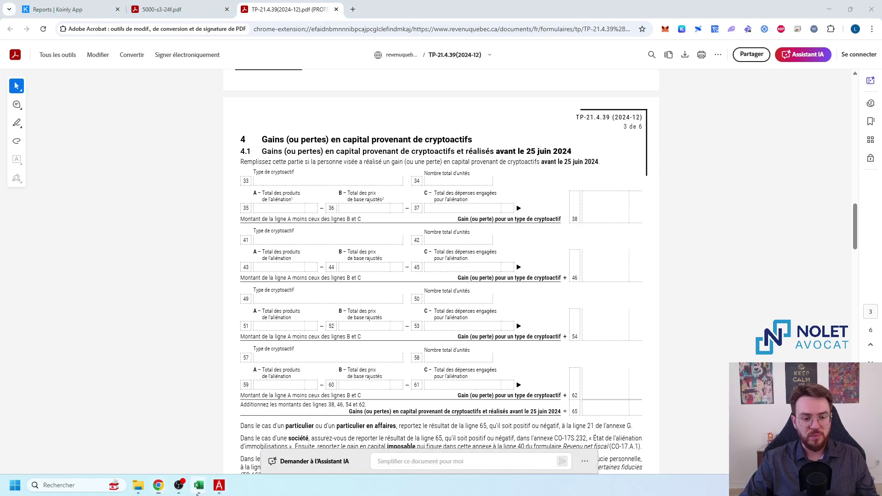
click(297, 438)
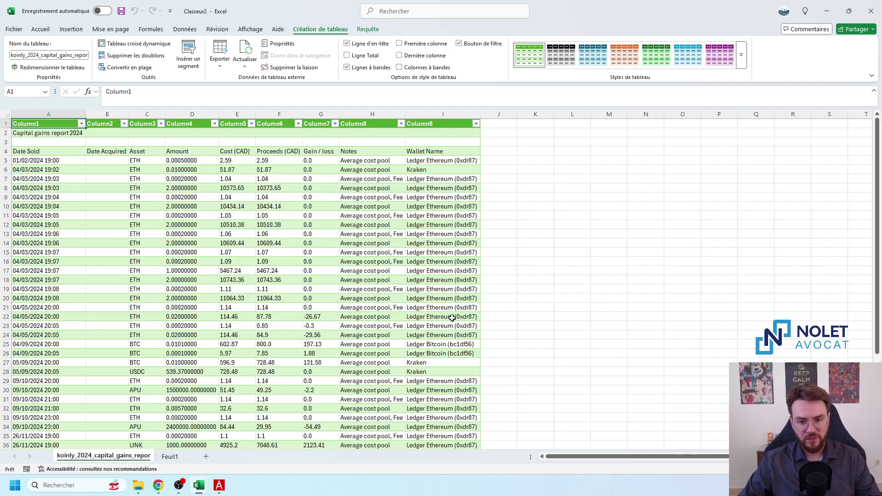
click(614, 316)
click(592, 296)
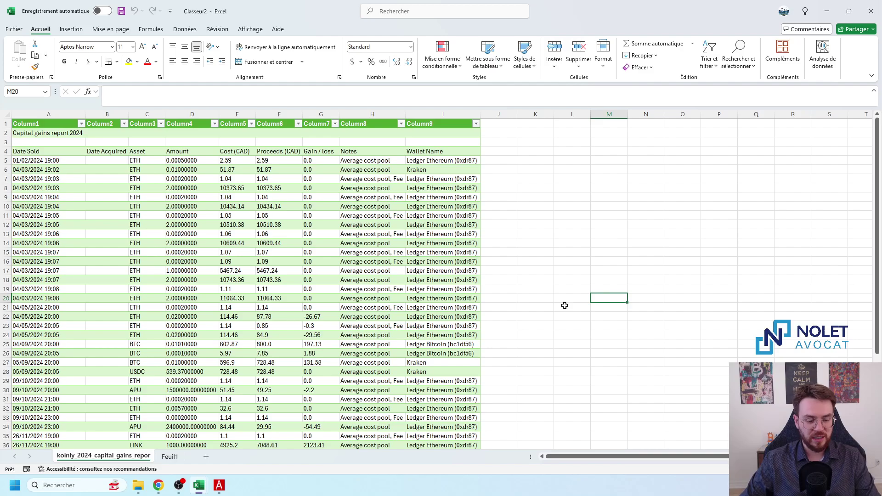
key(ctrl+h)
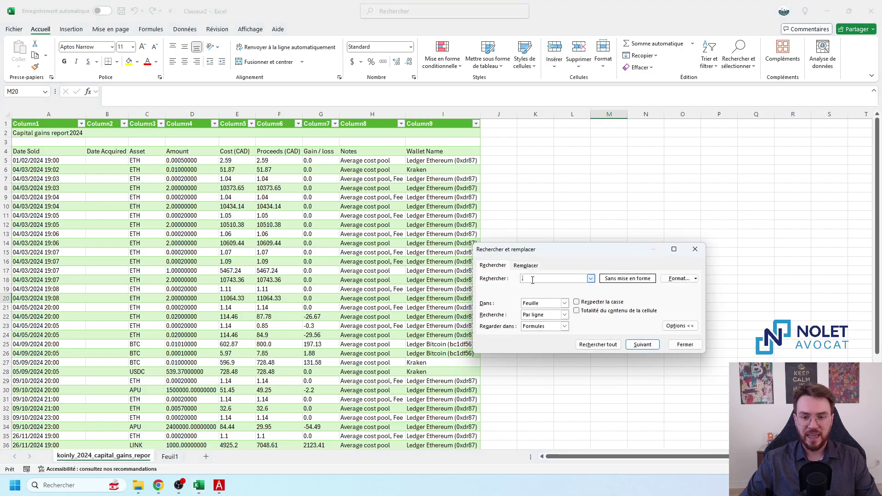
key(Tab)
click(530, 276)
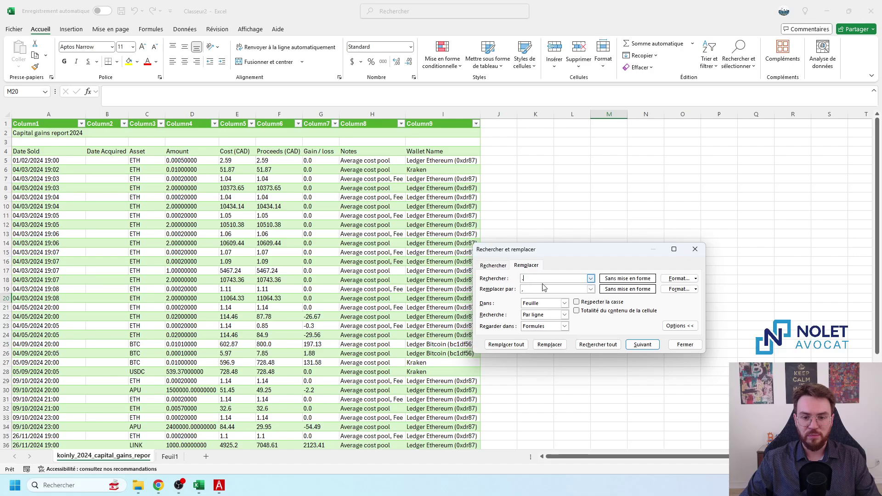
click(506, 344)
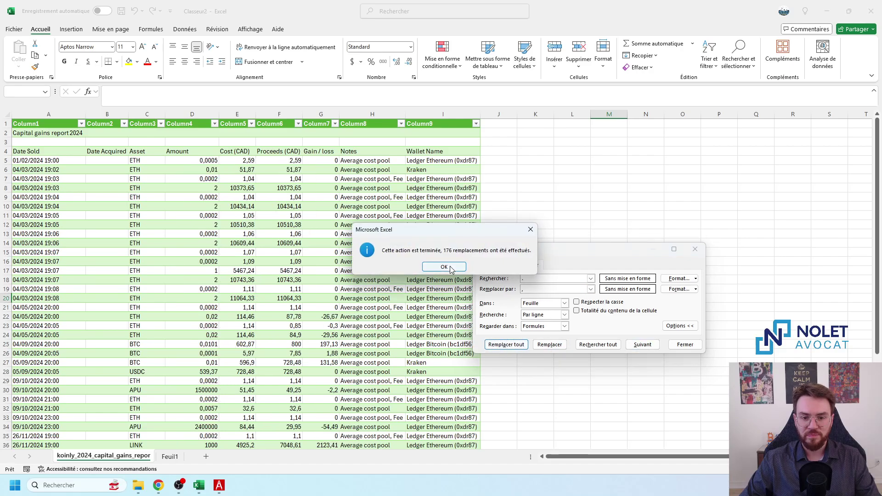
key(Return)
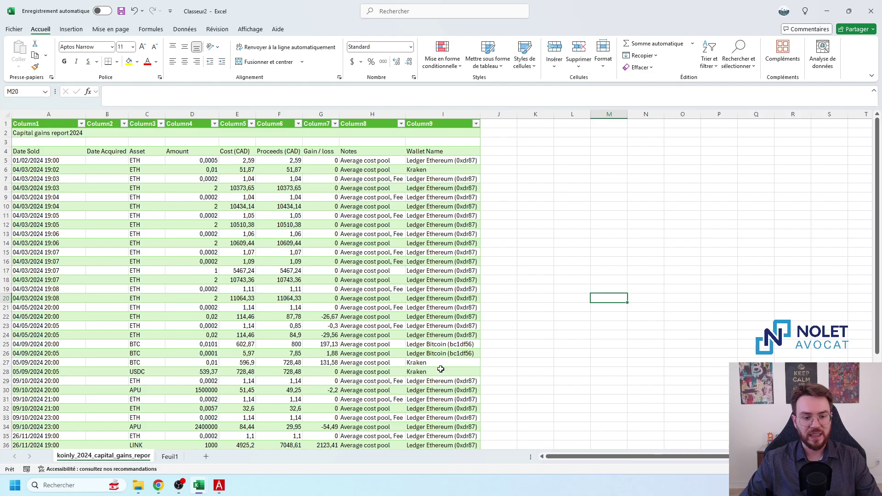
Rename the empty Feuil1 sheet as sommaire
click(170, 456)
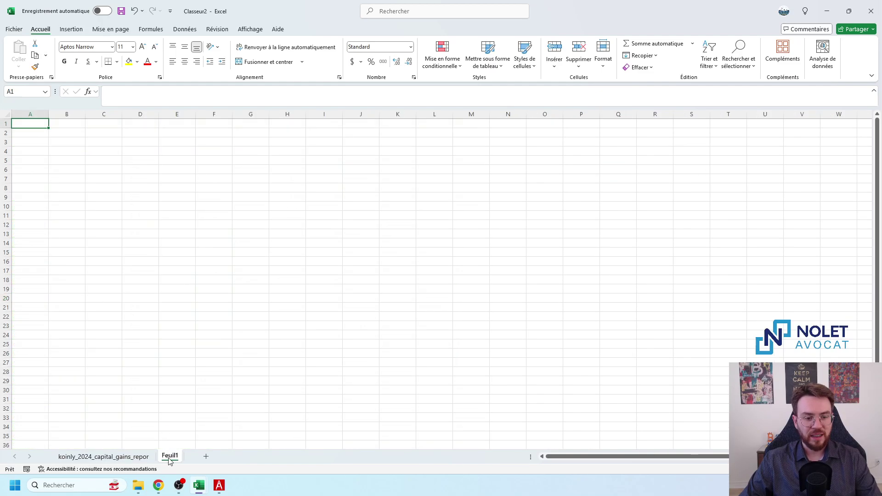
double_click(169, 458)
text(sommaire)
key(Return)
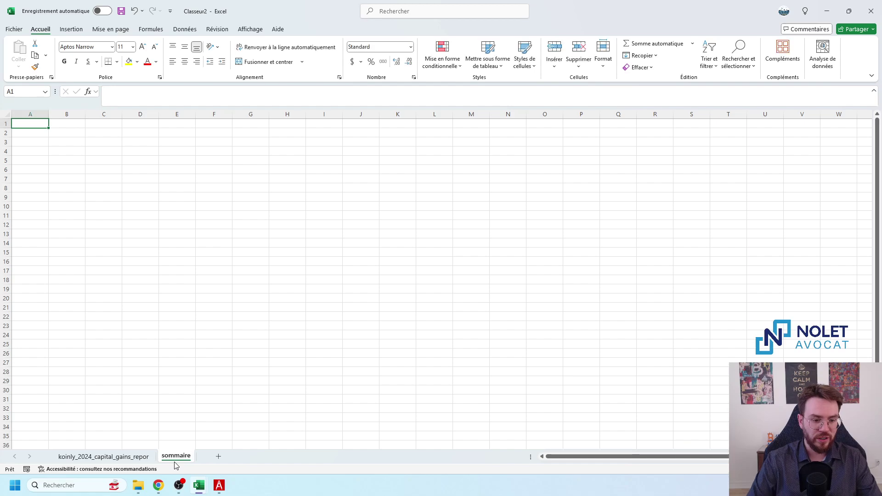
Enter the heading "période 1 - 1 janv au 24 juin" in cell C4 of the sommaire sheet
click(82, 158)
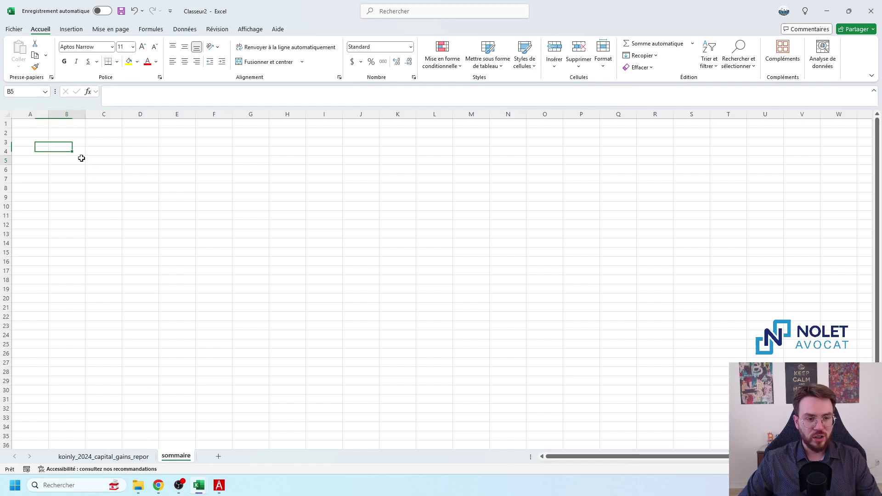
click(102, 154)
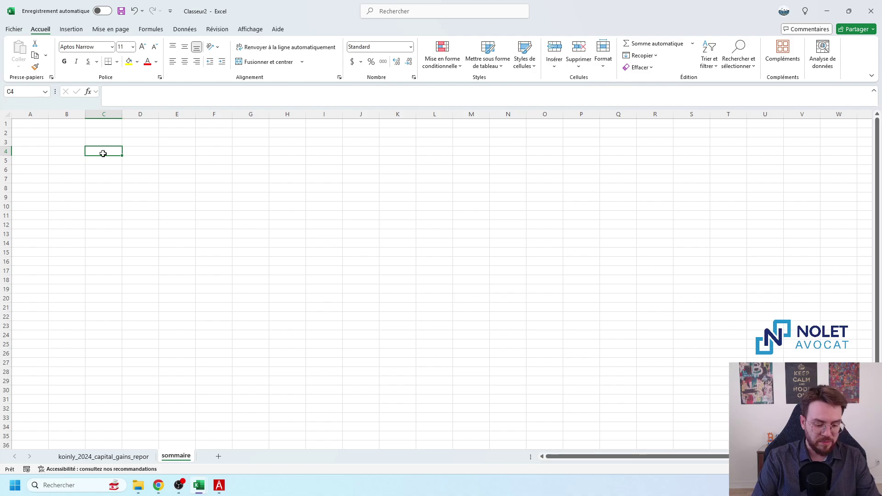
text(période 1 - 1 janv au 24 jui)
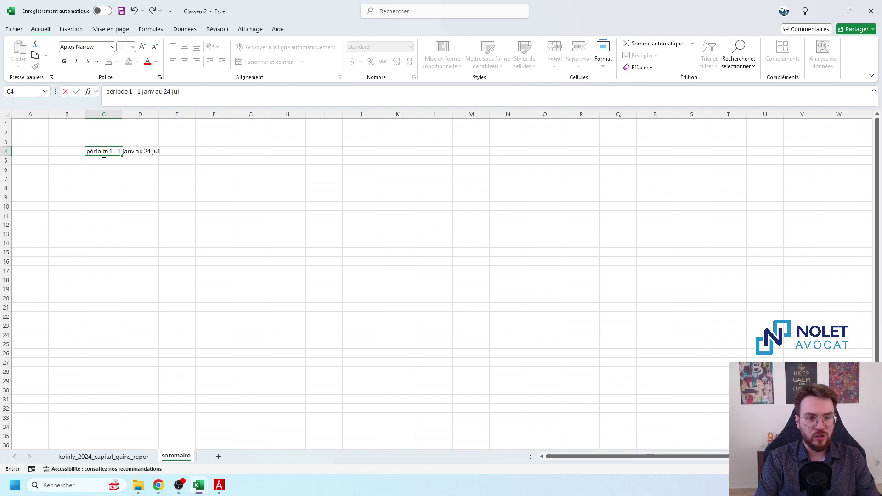
key(Return)
key(Return)
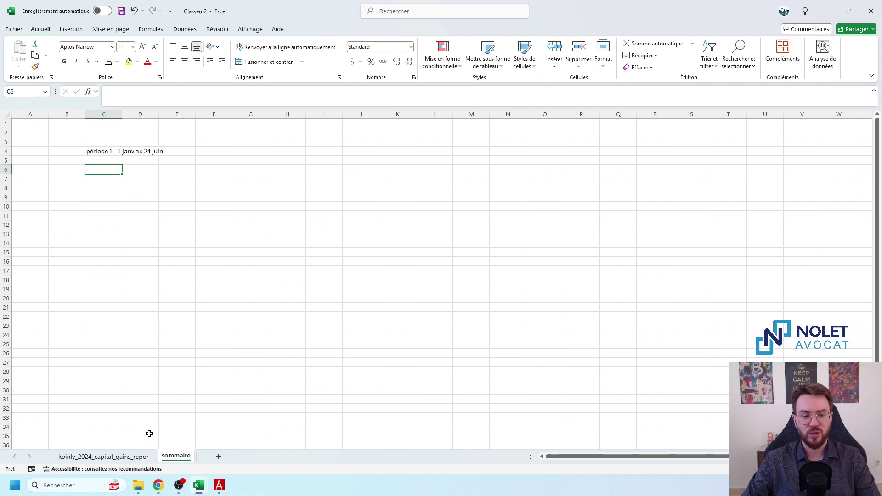
Insert a PivotTable in cell C6 of the sommaire sheet from the range A4:G24 of the koinly_2024_capital_gains_repor sheet
click(70, 30)
click(27, 52)
click(103, 456)
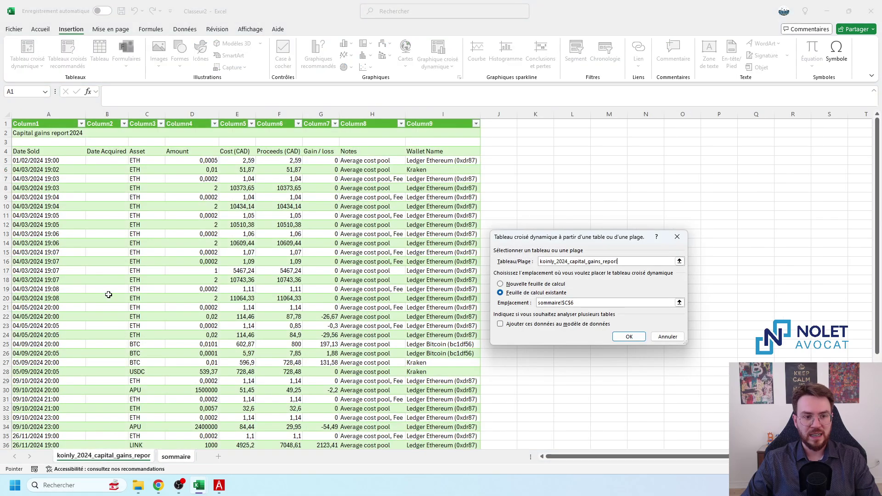
drag(35, 150, 312, 334)
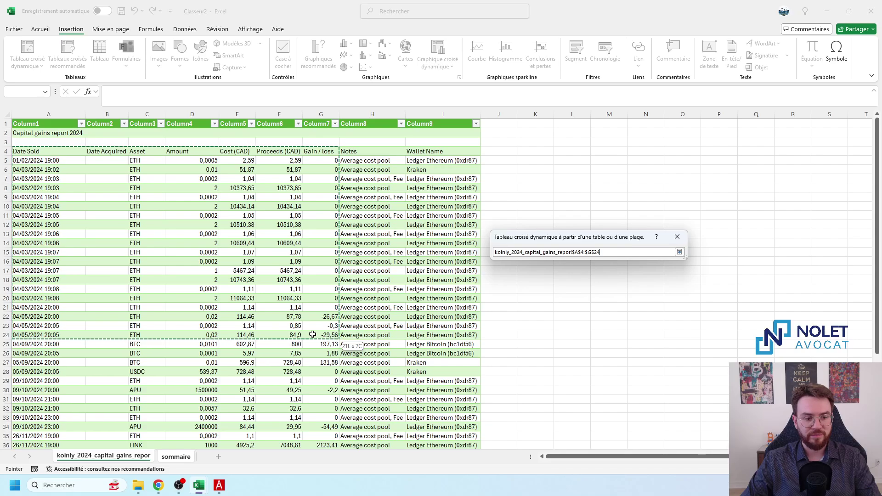
drag(312, 334, 312, 334)
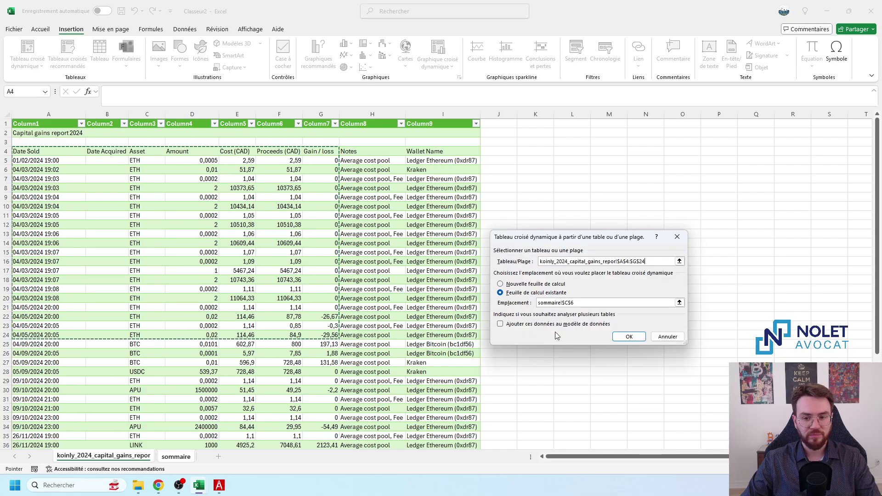
click(622, 335)
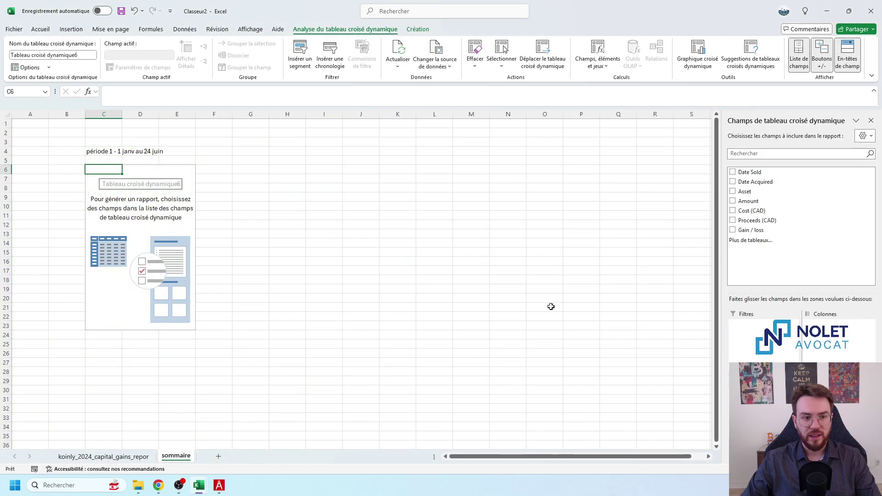
Add Asset as the pivot table's rows, with Amount, Proceeds (CAD), Cost (CAD) and Gain / loss as summed values
click(733, 191)
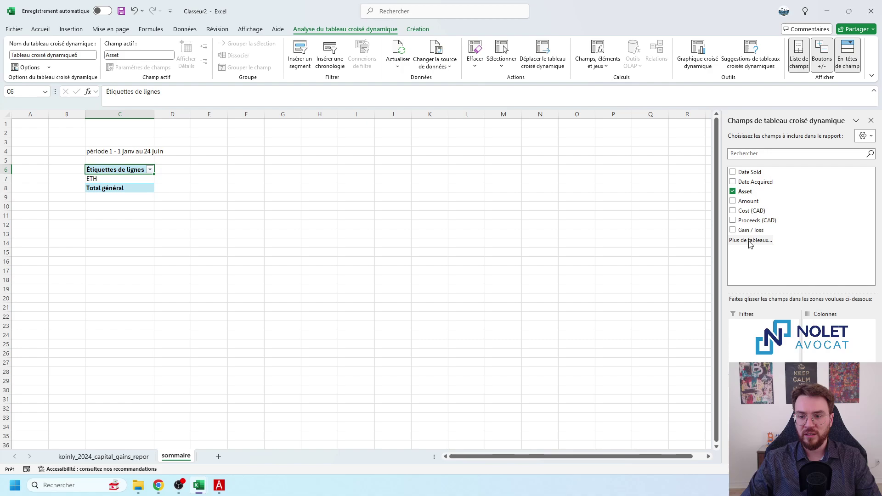
click(755, 205)
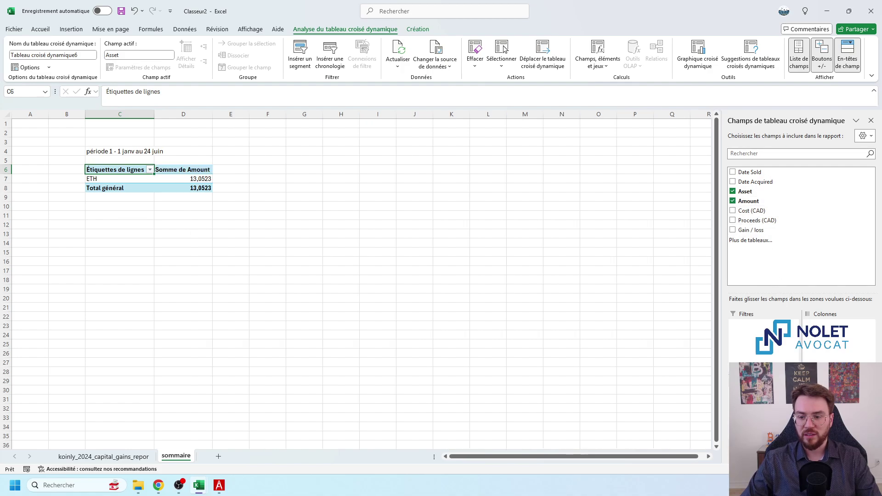
click(751, 221)
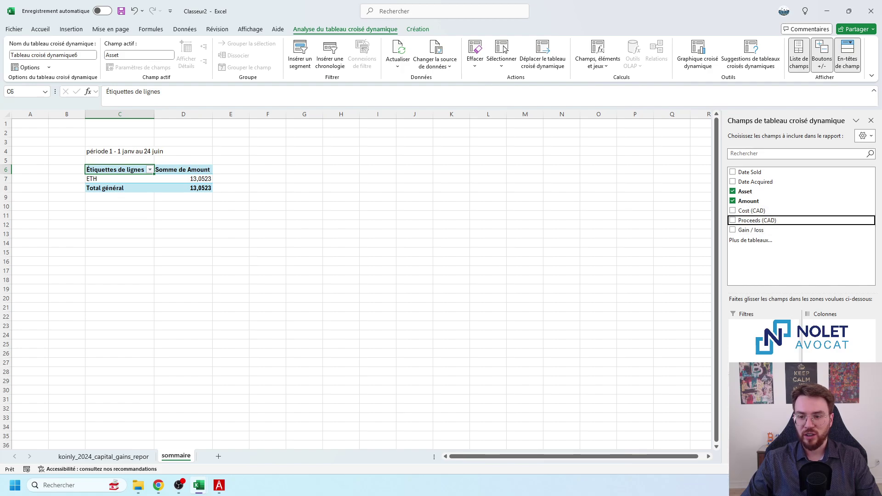
click(752, 210)
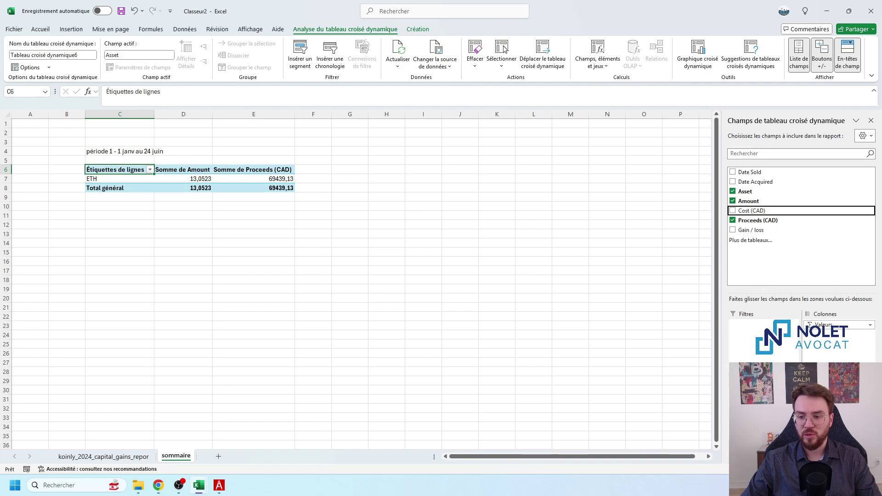
click(753, 230)
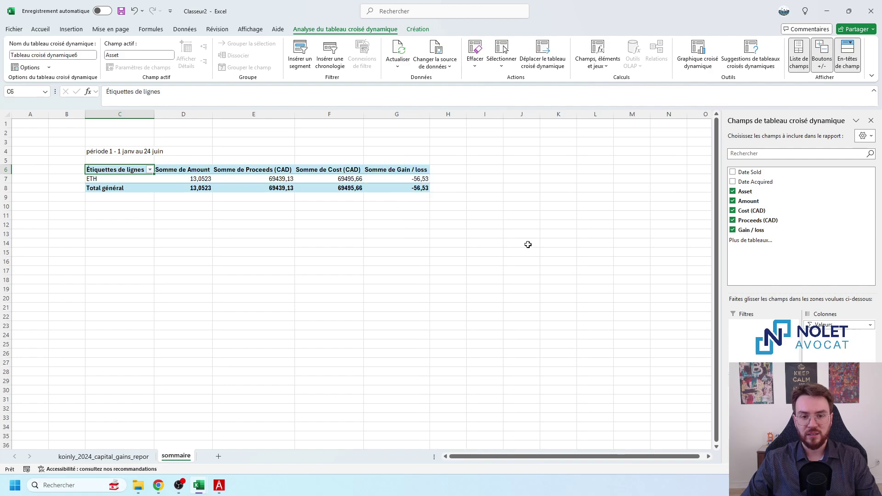
click(438, 236)
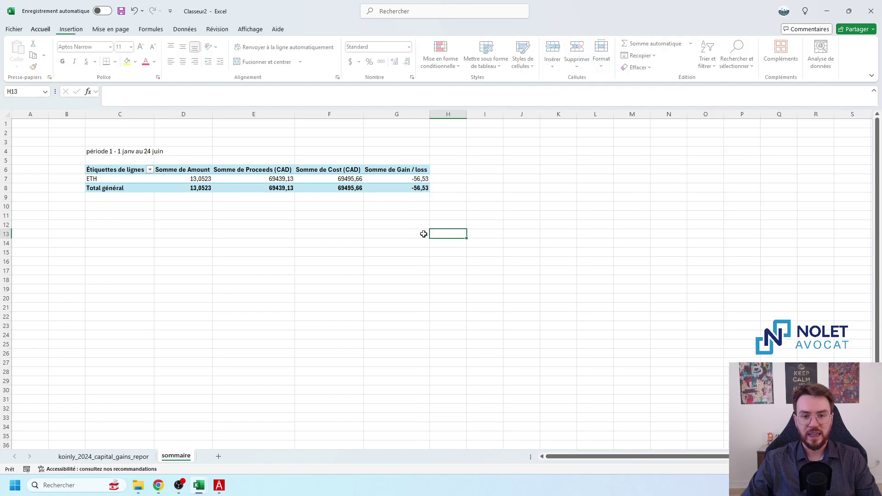
Check the ETH gain or loss in cell I7 by subtracting its cost from its proceeds, and clear the check cell
click(487, 181)
text(=)
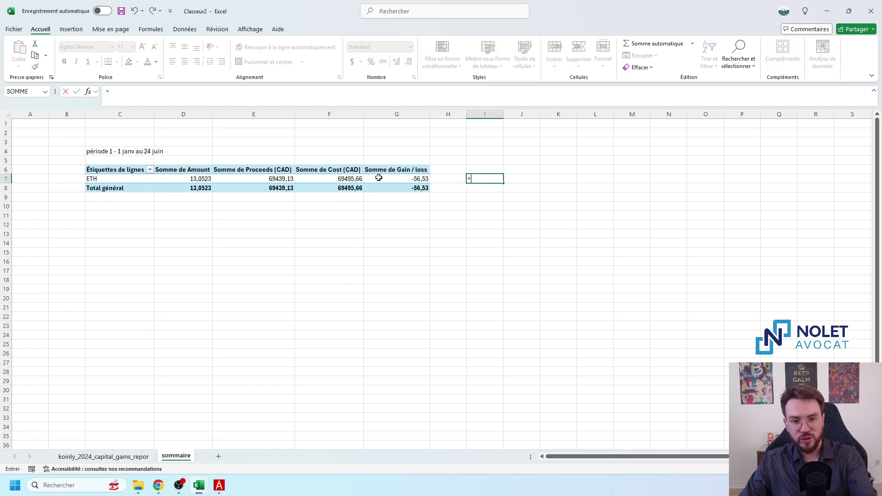
click(273, 177)
text(-)
click(340, 179)
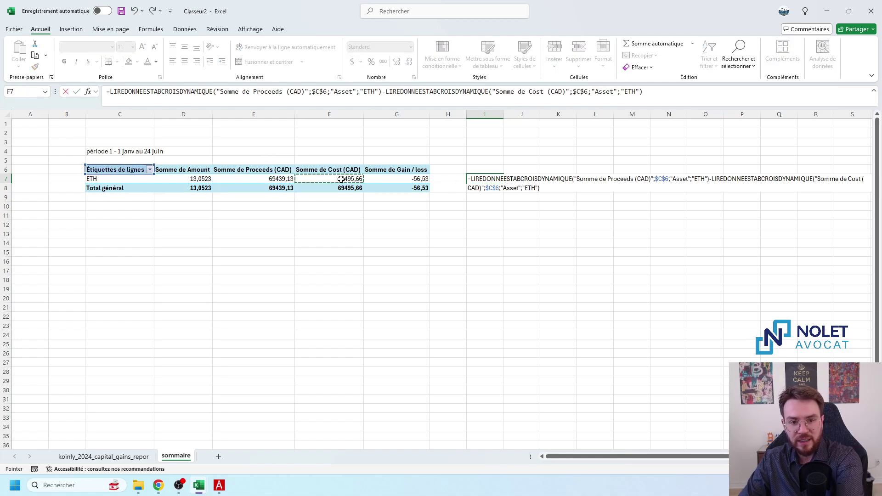
key(Return)
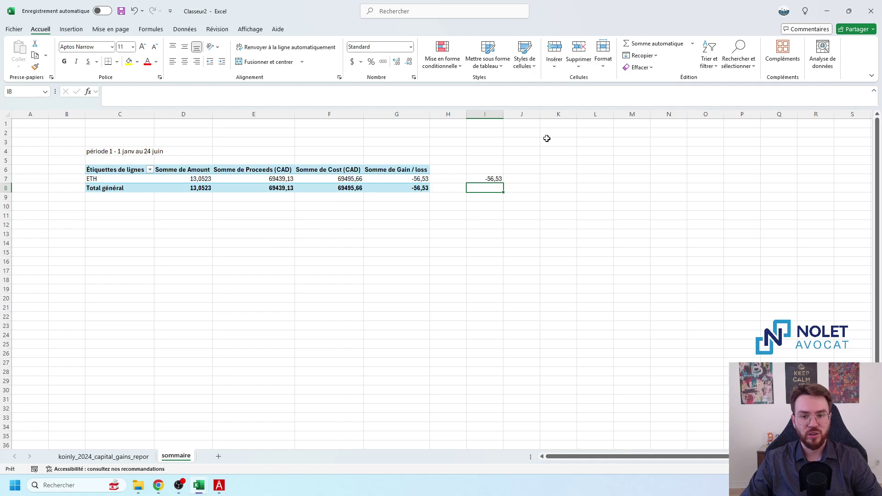
drag(543, 152, 493, 193)
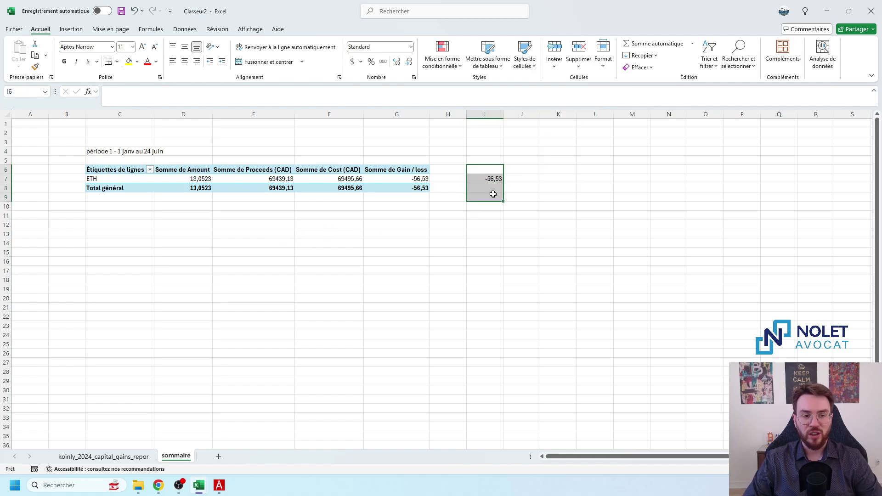
Switch to Koinly in the browser and examine the transactions from January to June 2024
click(158, 485)
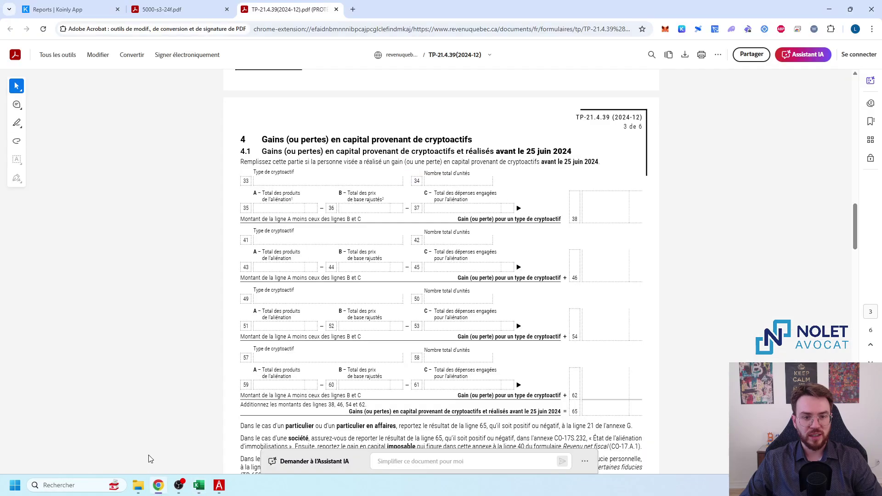
click(69, 9)
scroll(371, 143, up, 3)
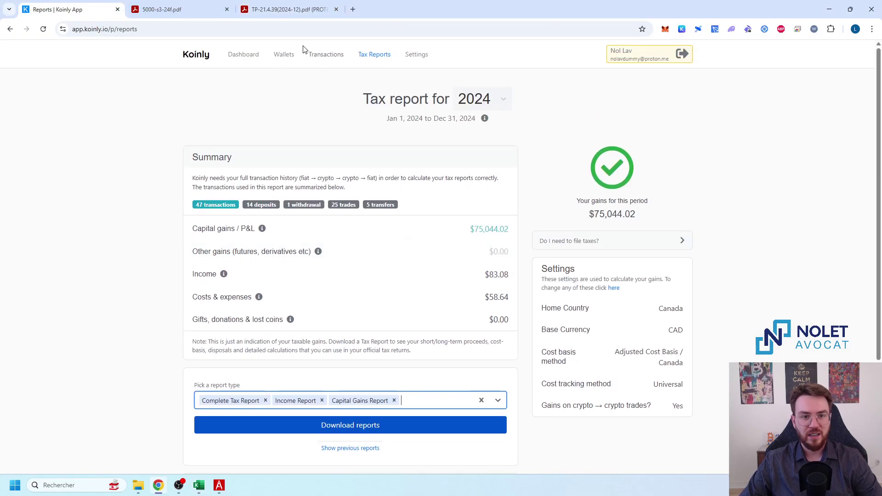
click(322, 54)
scroll(250, 165, down, 4)
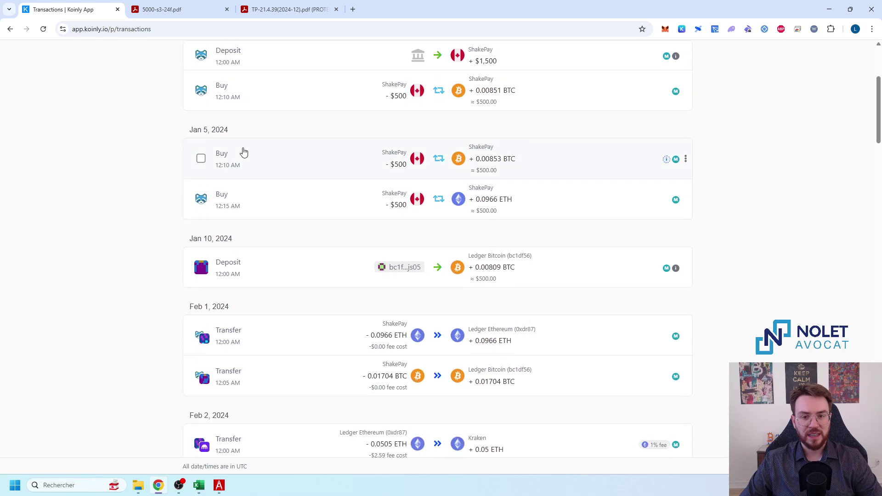
scroll(244, 153, up, 2)
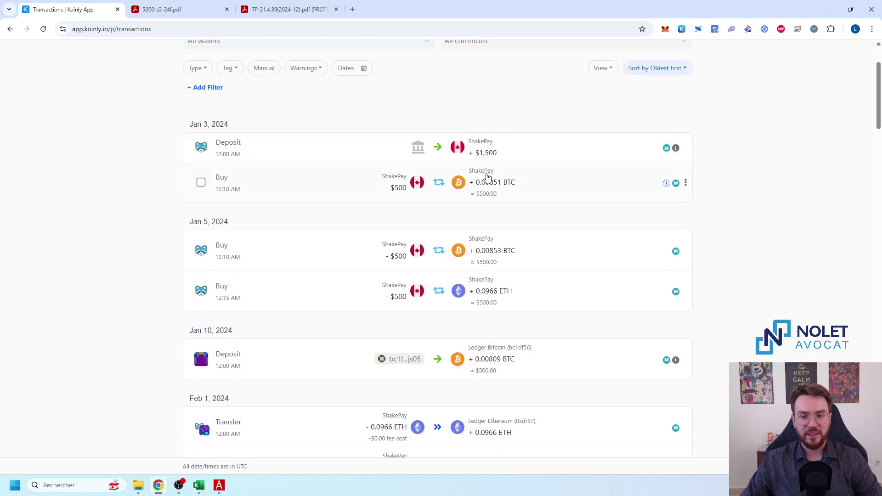
scroll(511, 202, down, 3)
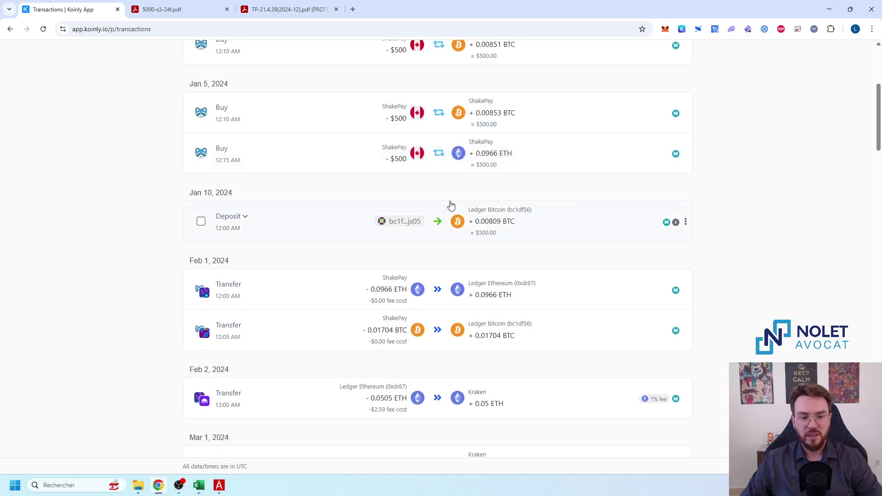
scroll(448, 206, down, 1)
scroll(438, 220, down, 1)
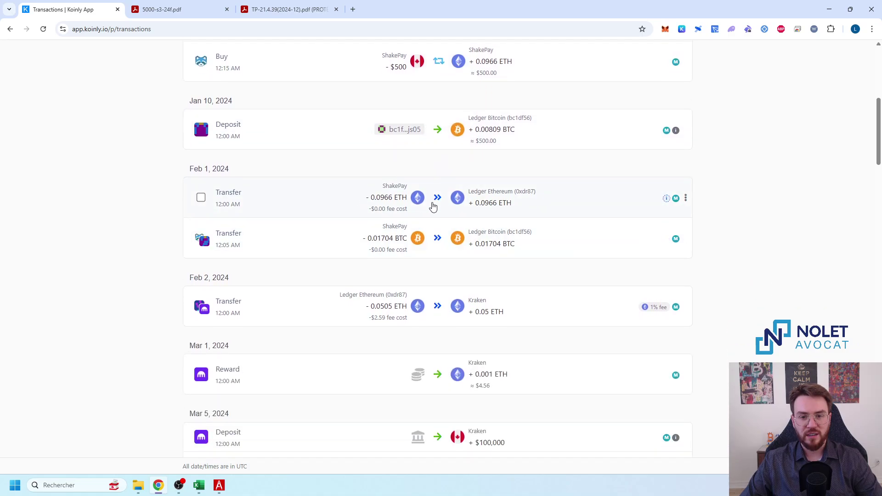
scroll(369, 242, down, 2)
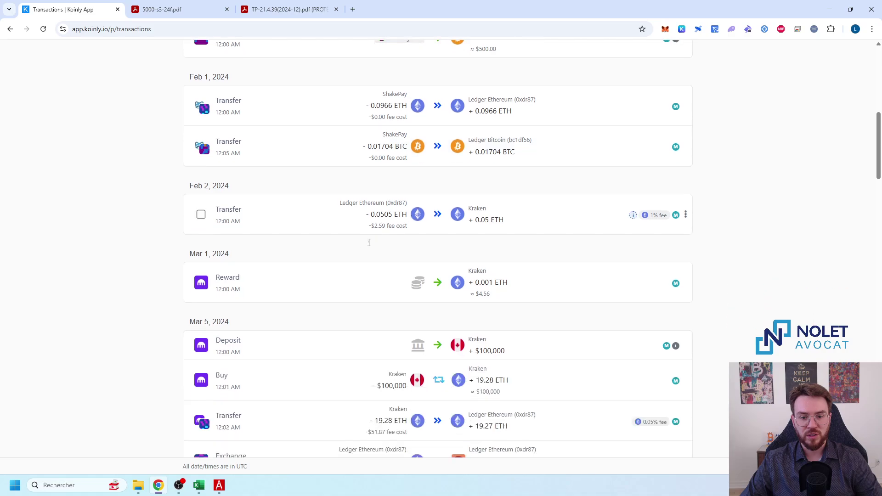
scroll(280, 231, down, 1)
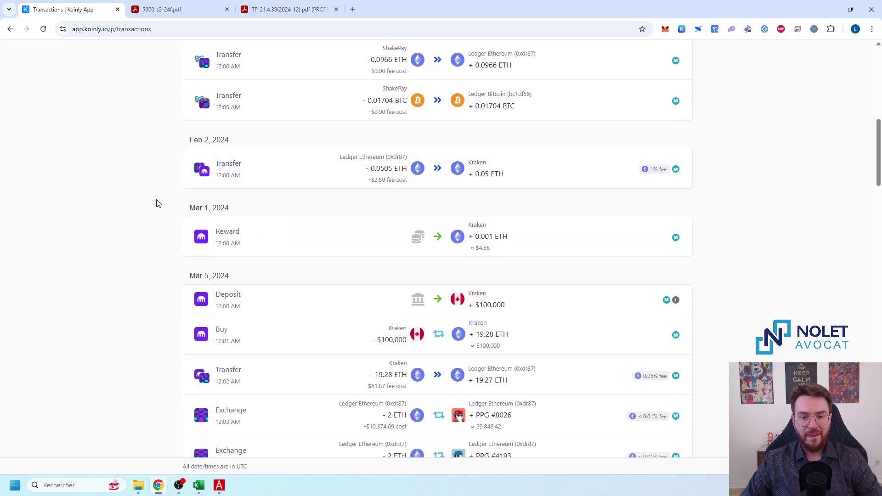
scroll(232, 202, down, 2)
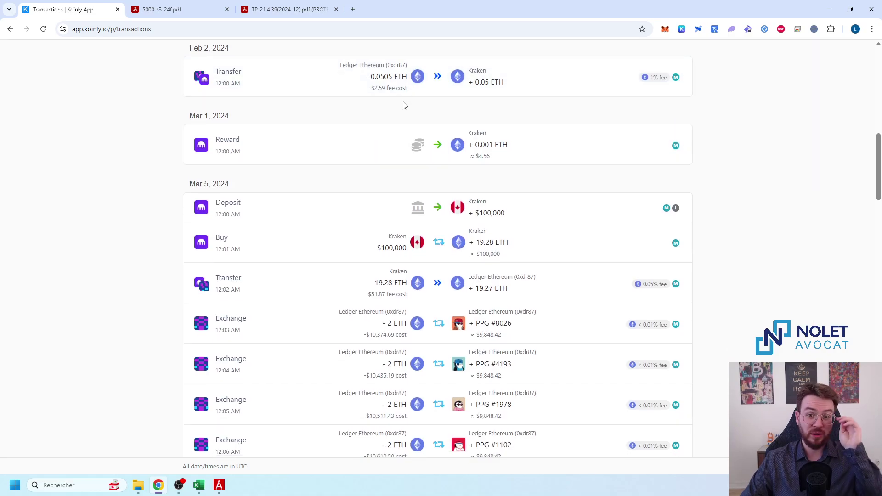
scroll(374, 148, down, 2)
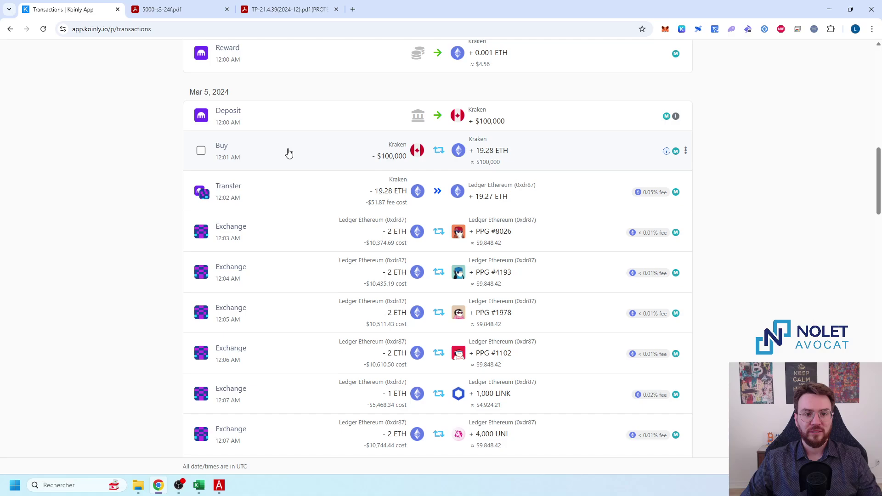
scroll(134, 147, down, 1)
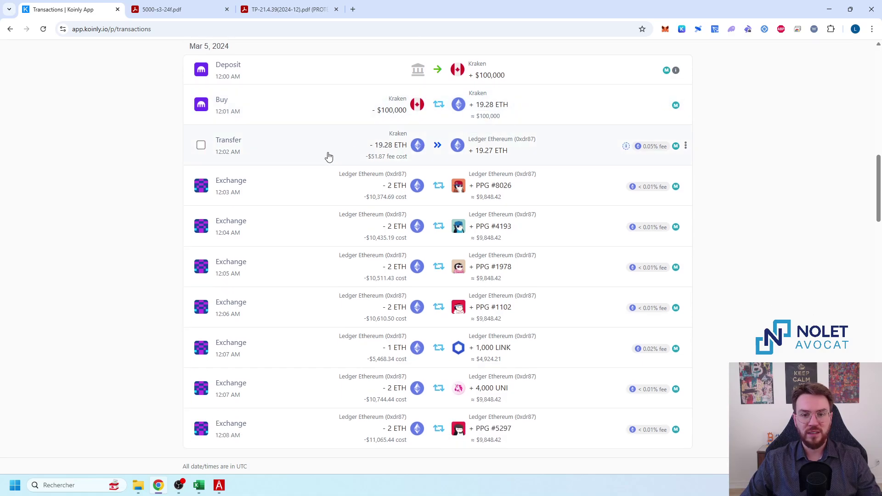
scroll(329, 157, down, 1)
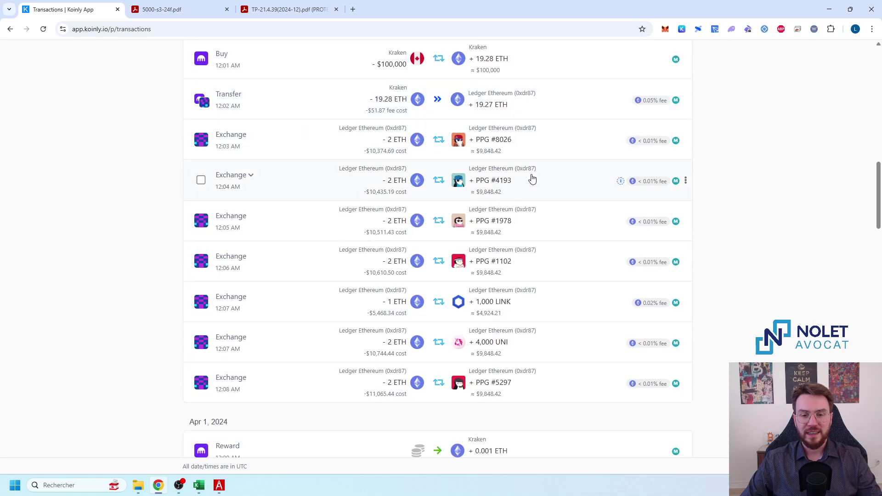
scroll(528, 189, down, 1)
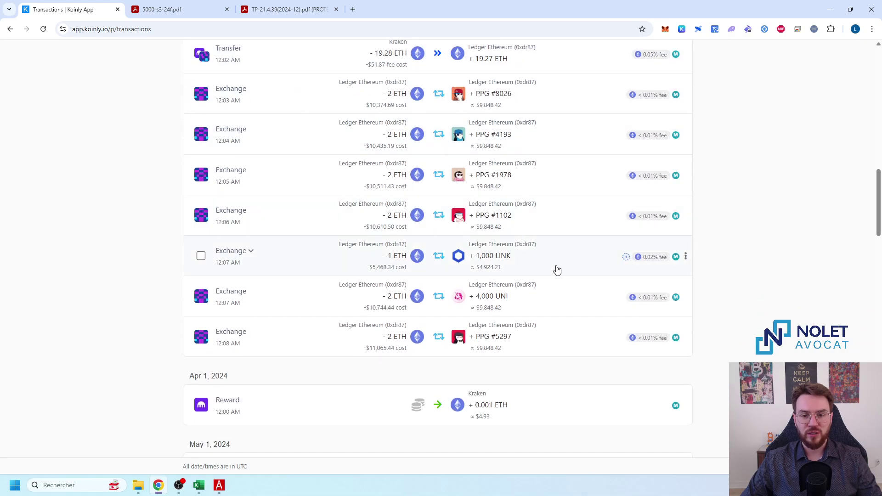
scroll(557, 271, down, 1)
scroll(559, 299, down, 4)
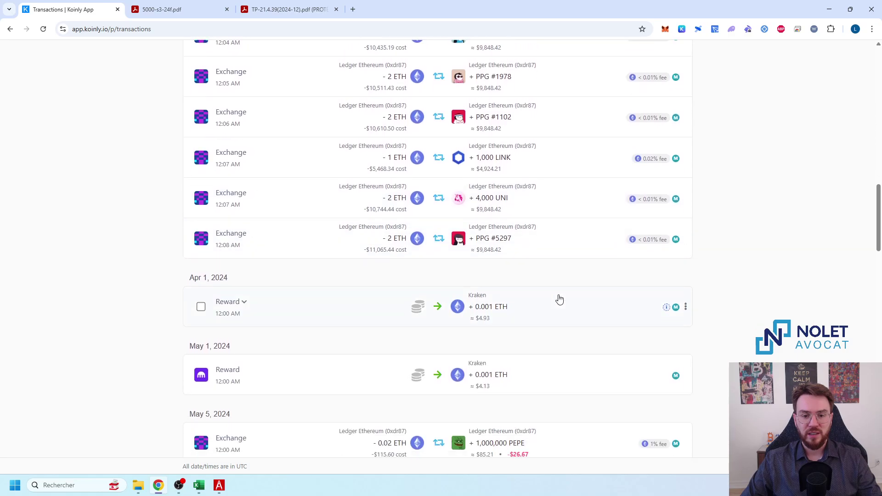
scroll(529, 274, down, 1)
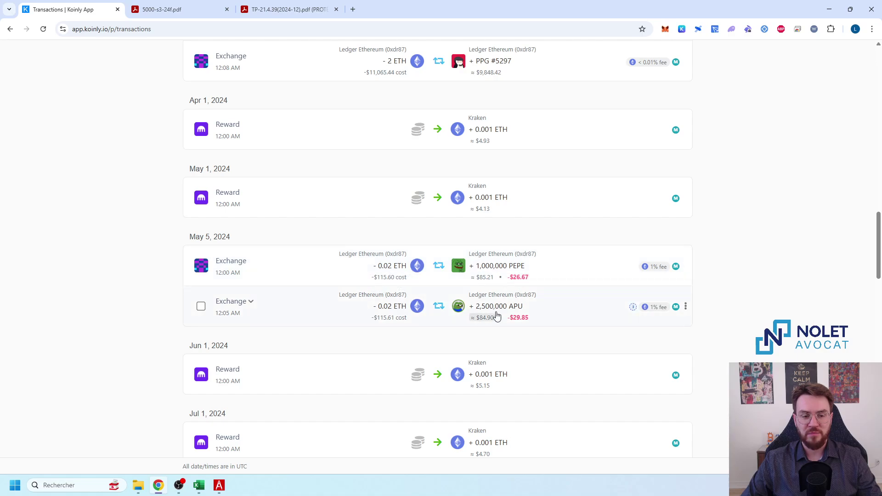
scroll(518, 319, down, 3)
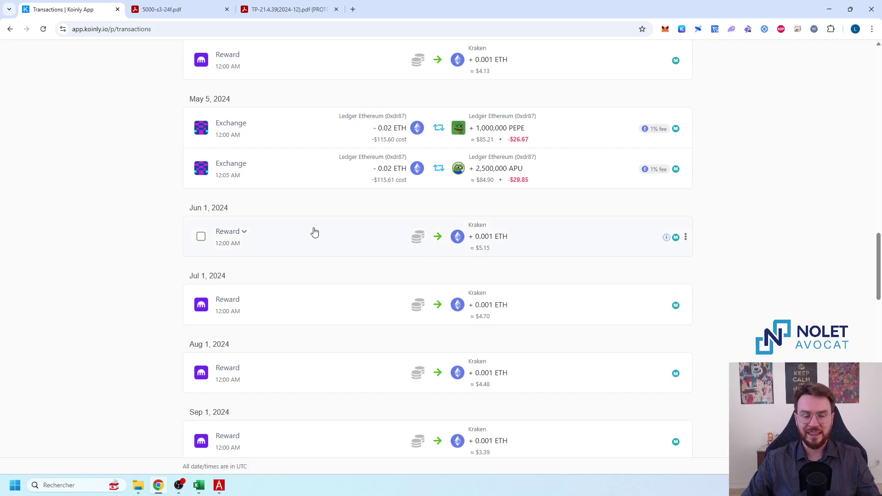
Return to the Classeur2 workbook in Excel and review the period 1 pivot table on the sommaire sheet
mouse_move(220, 491)
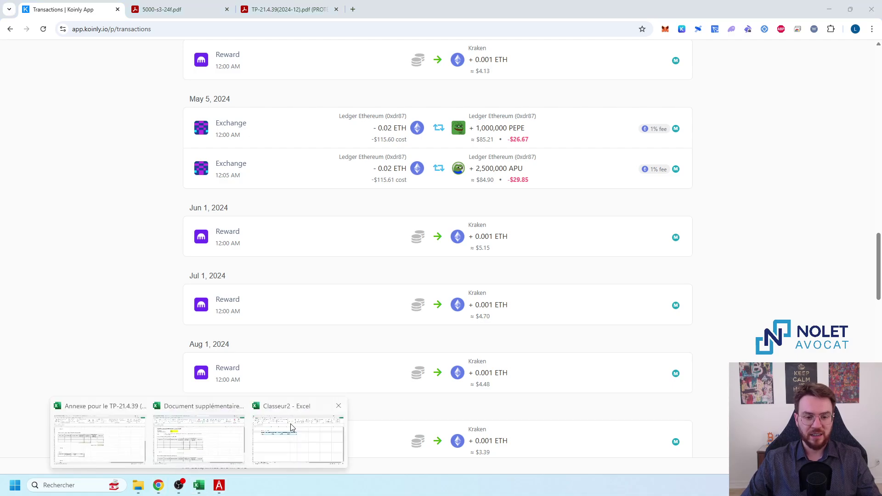
click(292, 427)
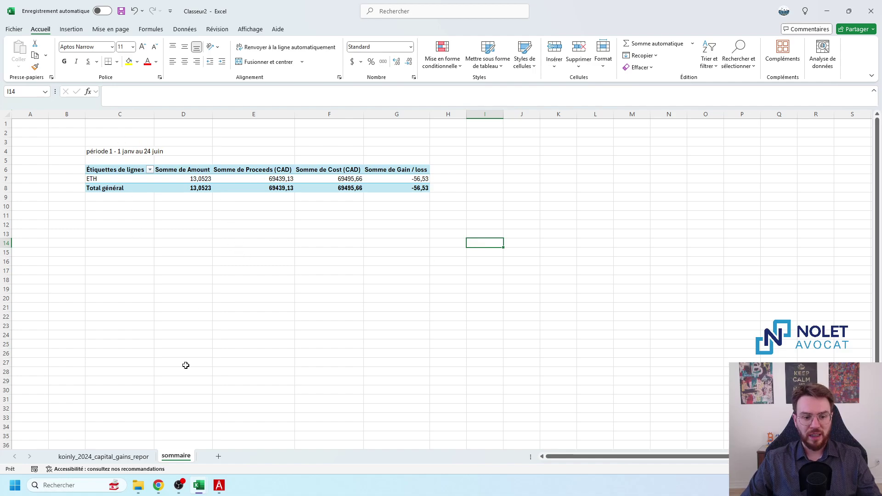
click(274, 250)
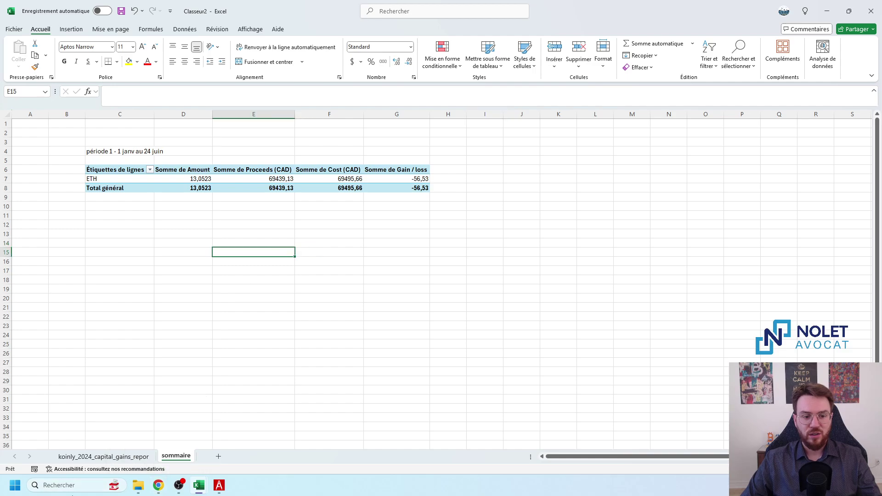
Switch to the TP-21.4.39 form in the browser and review section 4.1 on capital gains realized before June 25, 2024
click(159, 486)
click(278, 9)
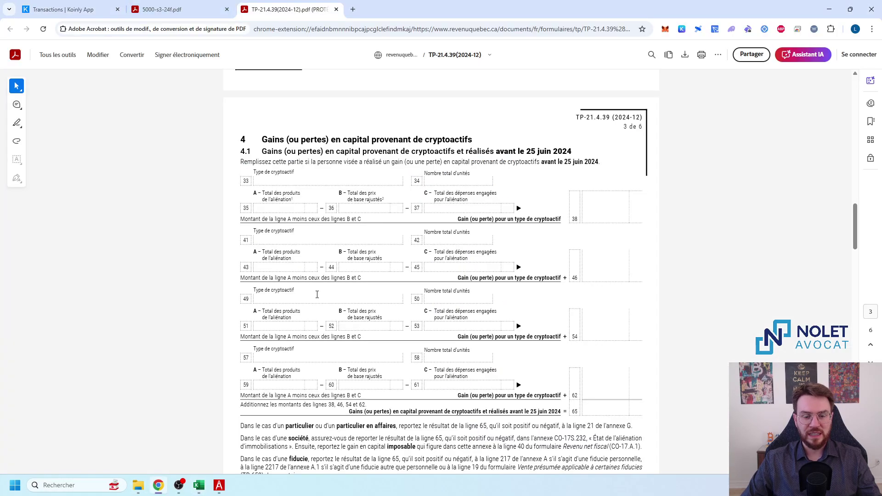
scroll(346, 308, up, 5)
scroll(346, 308, down, 5)
scroll(264, 155, up, 1)
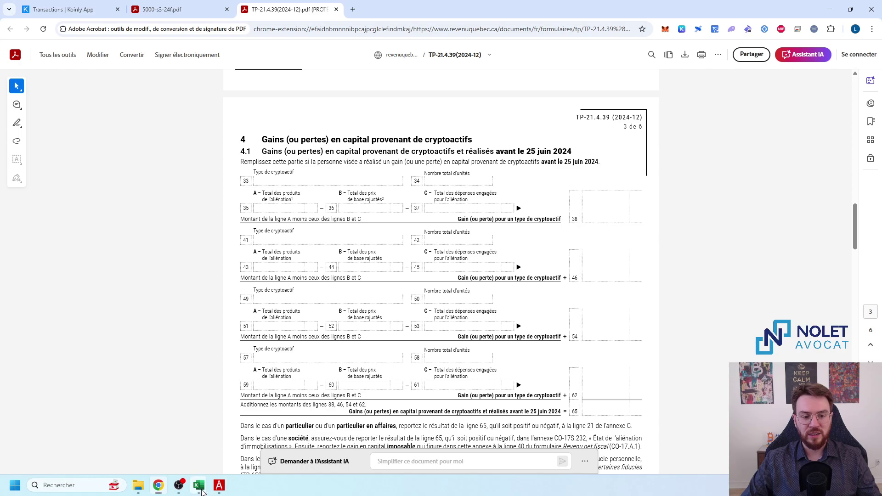
Check the period 1 pivot table in the Classeur2 workbook in Excel, and return to form TP-21.4.39 in the browser to review section 4.2
mouse_move(201, 490)
click(286, 436)
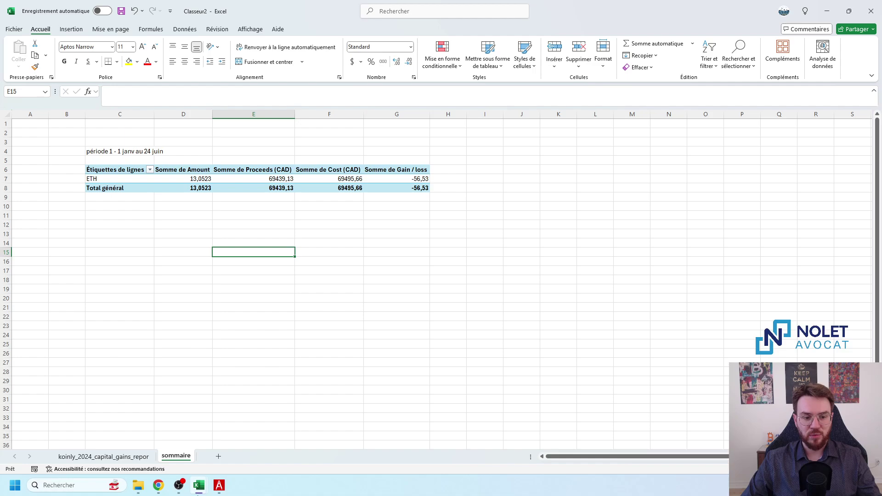
click(158, 490)
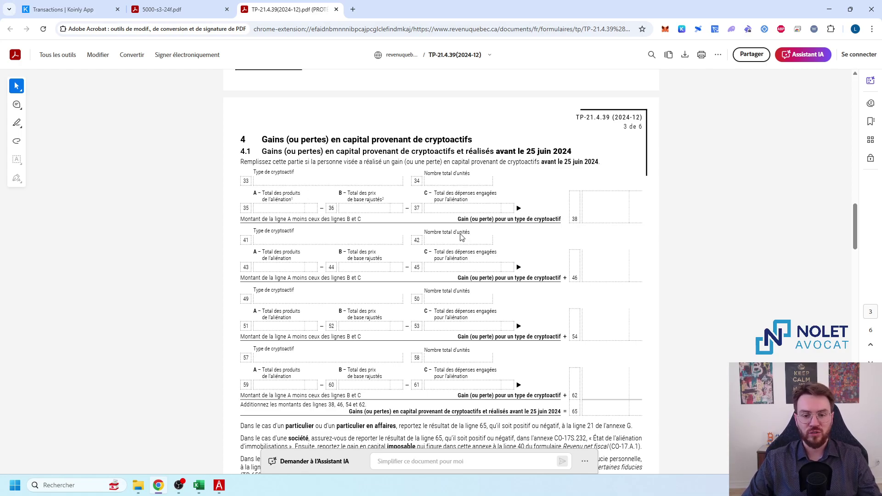
scroll(537, 226, down, 10)
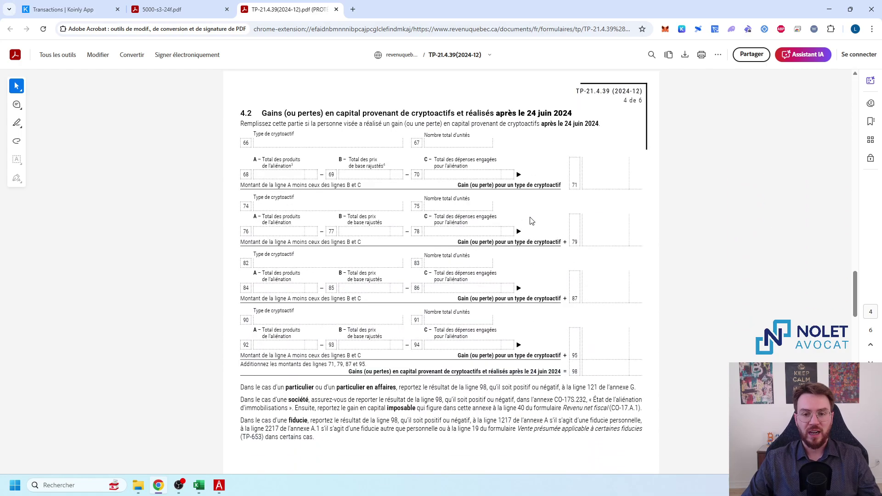
Switch to the Classeur2 workbook in Excel and enter the label "periode 25 juin au 31 déc" in cell C11 of the sommaire sheet
mouse_move(207, 494)
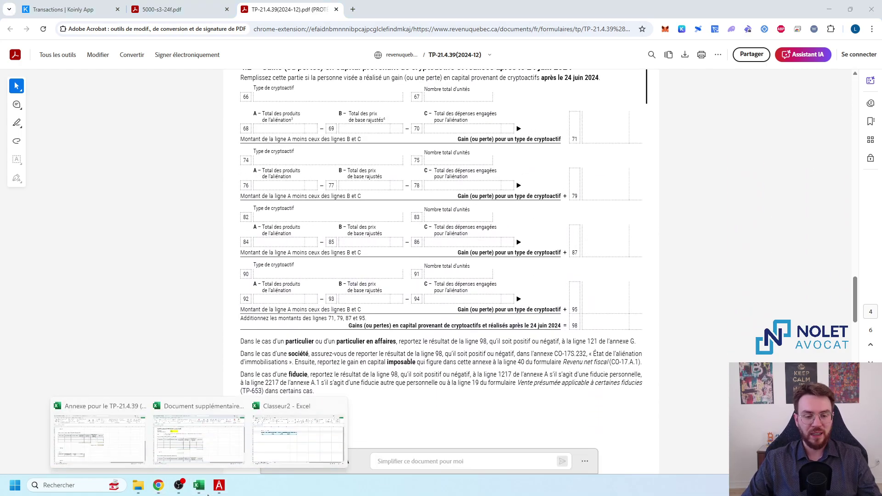
click(245, 460)
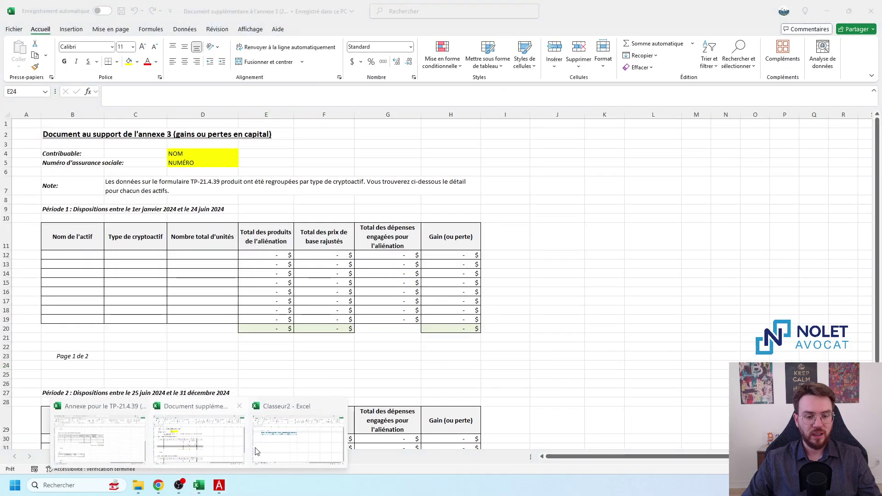
click(298, 440)
click(139, 218)
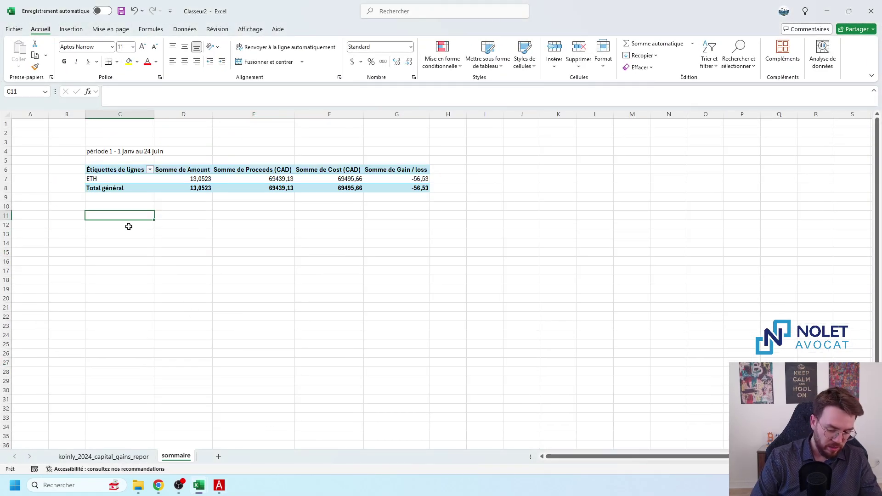
text(periode 25 j)
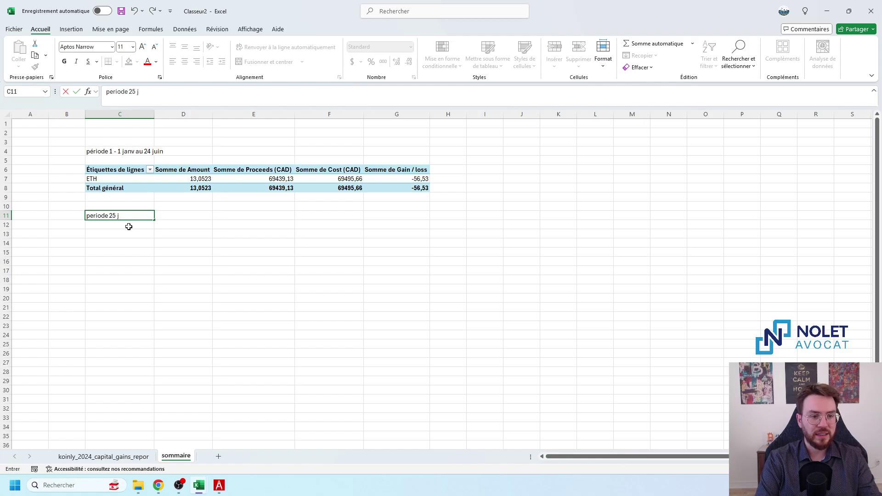
text(uin au 31 déc)
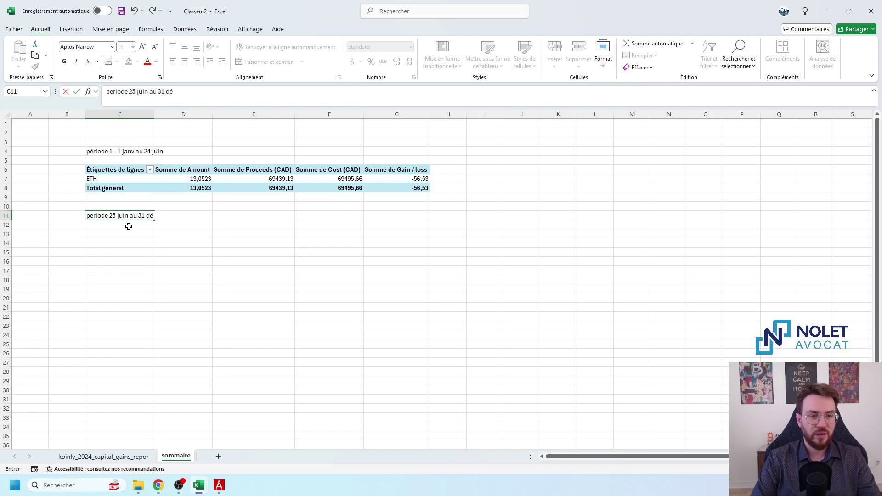
key(Return)
key(Return)
key(Return)
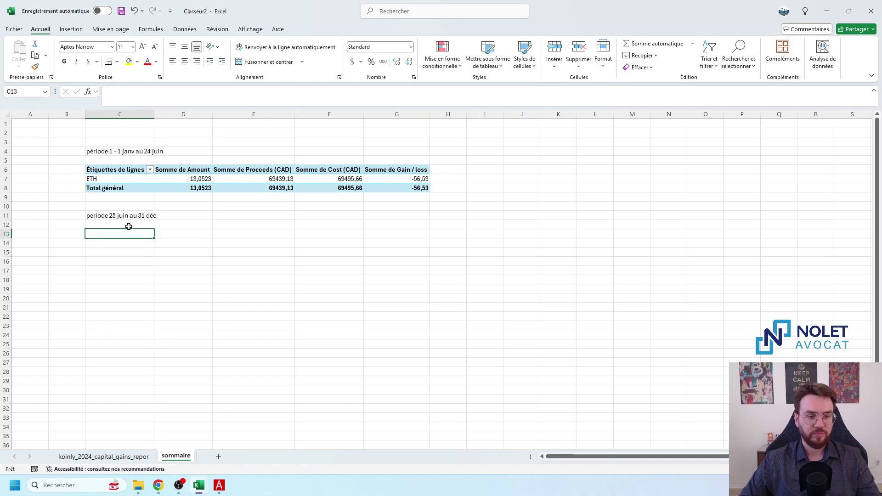
Duplicate the koinly_2024_capital_gains_repor sheet within Classeur2 and place the copy between the original and the sommaire sheet
click(126, 457)
right_click(126, 456)
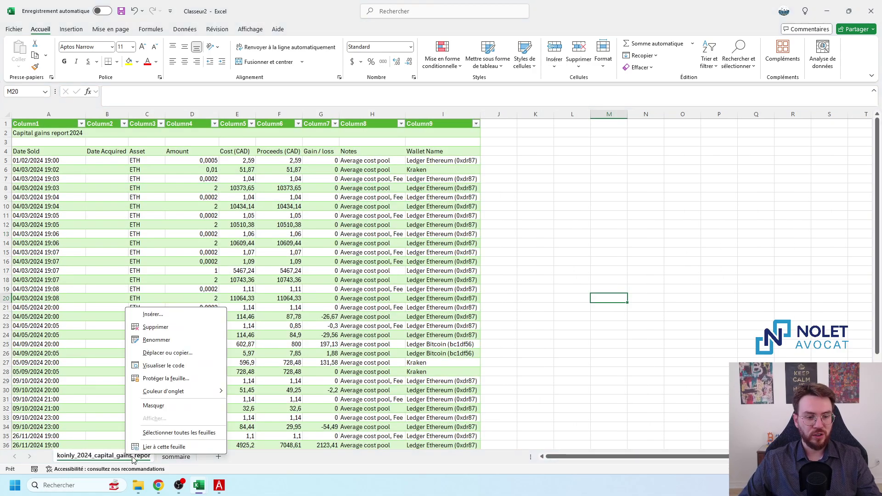
click(183, 353)
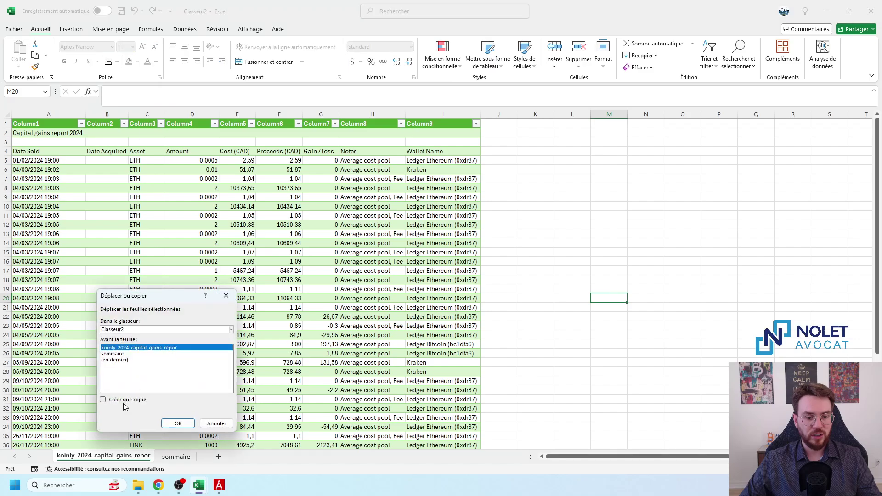
click(125, 401)
click(178, 423)
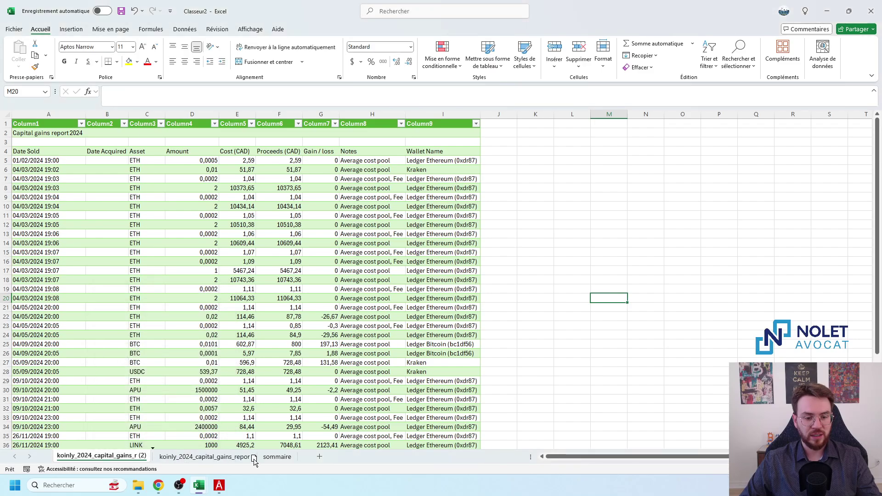
drag(254, 462, 254, 466)
Delete rows 5 to 24, the sales before June 25, 2024, from the copied capital gains sheet
click(107, 188)
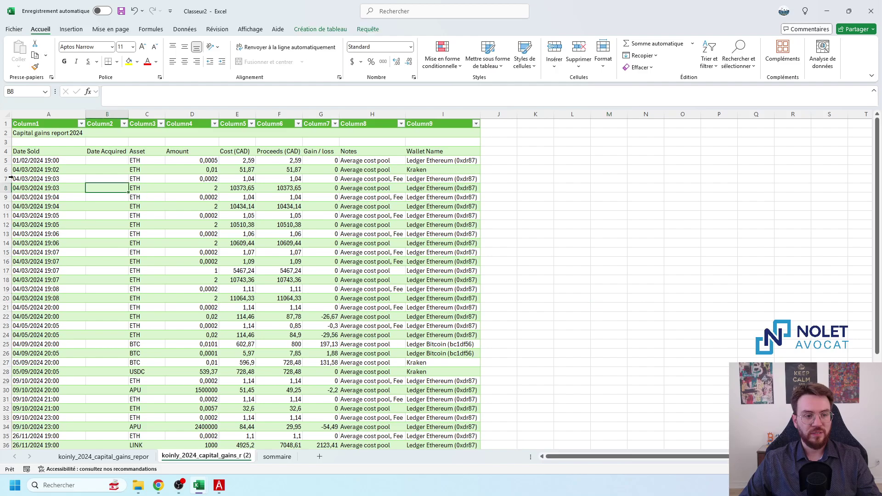
click(7, 161)
drag(13, 183, 9, 331)
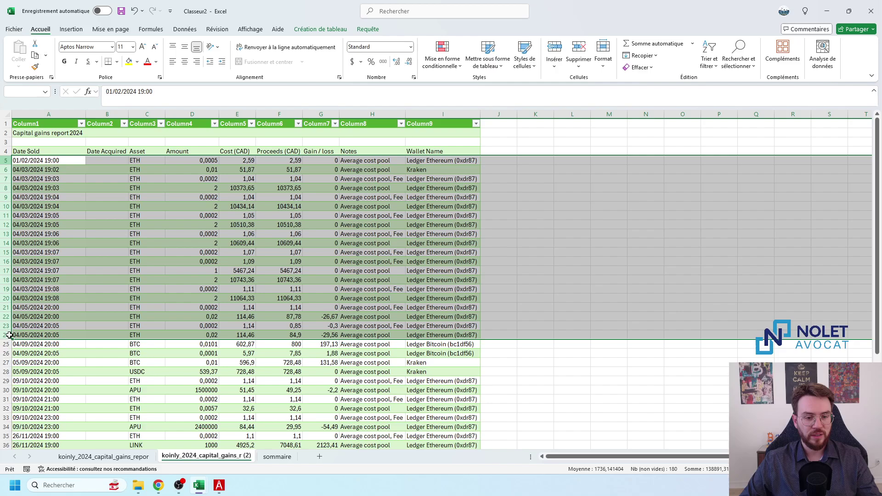
right_click(7, 327)
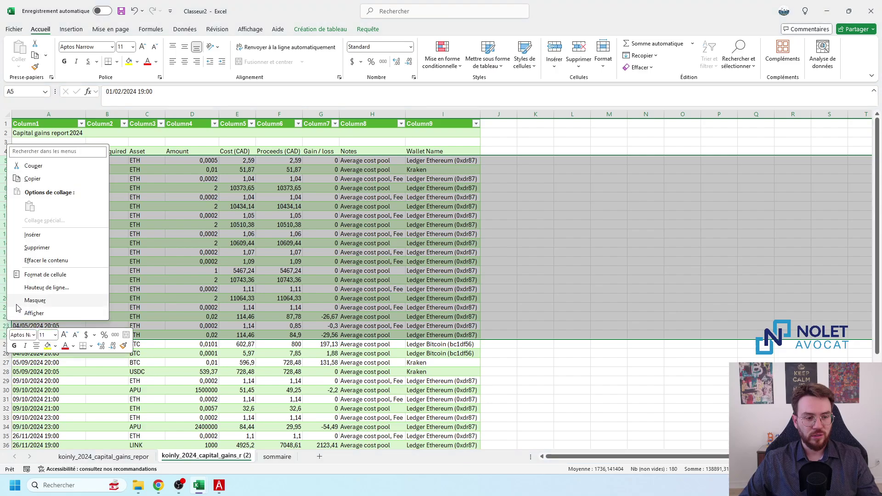
click(37, 249)
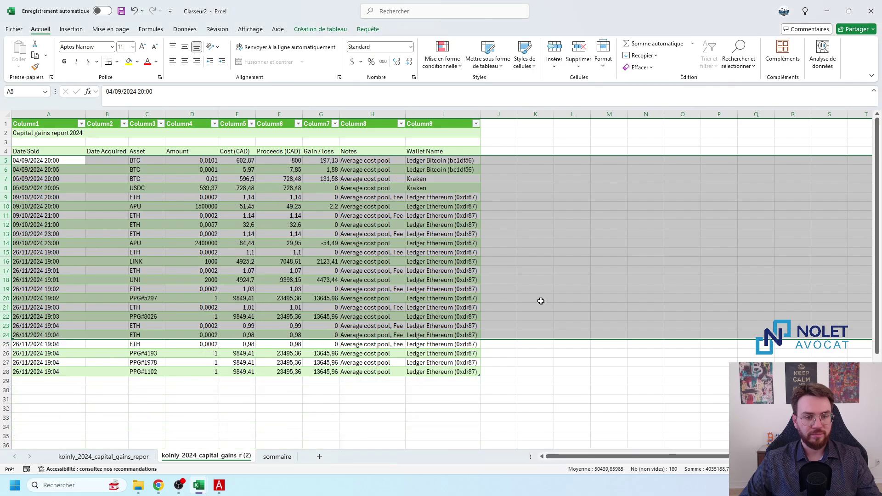
click(557, 329)
Insert a pivot table at cell C13 of the sommaire sheet from range A4:G28 of the koinly_2024_capital_gains_r (2) sheet
click(278, 456)
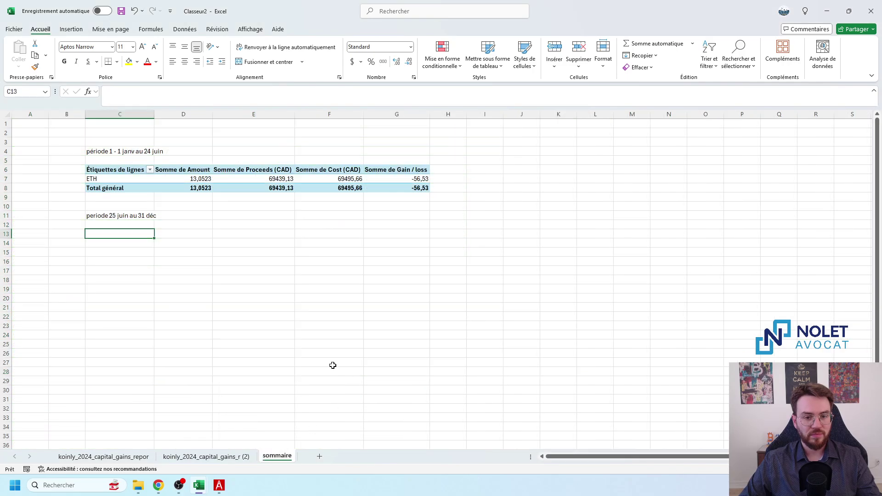
click(71, 29)
click(28, 50)
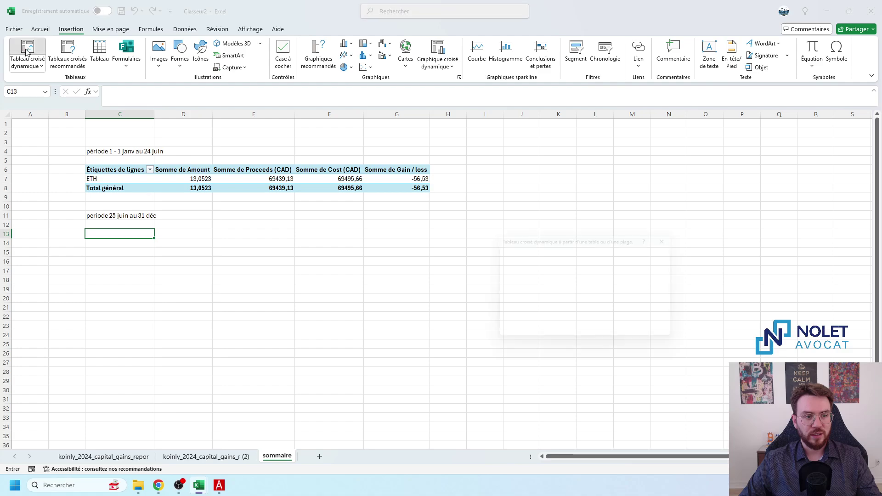
click(207, 460)
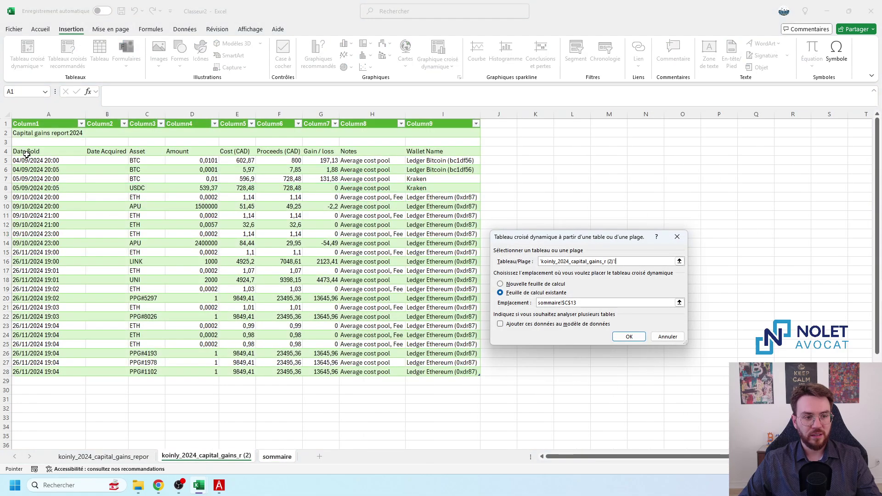
drag(27, 155, 332, 373)
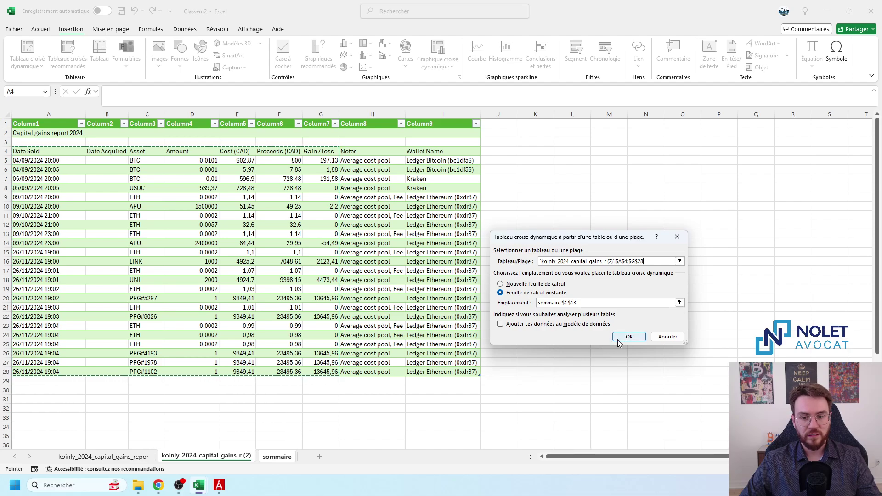
click(619, 340)
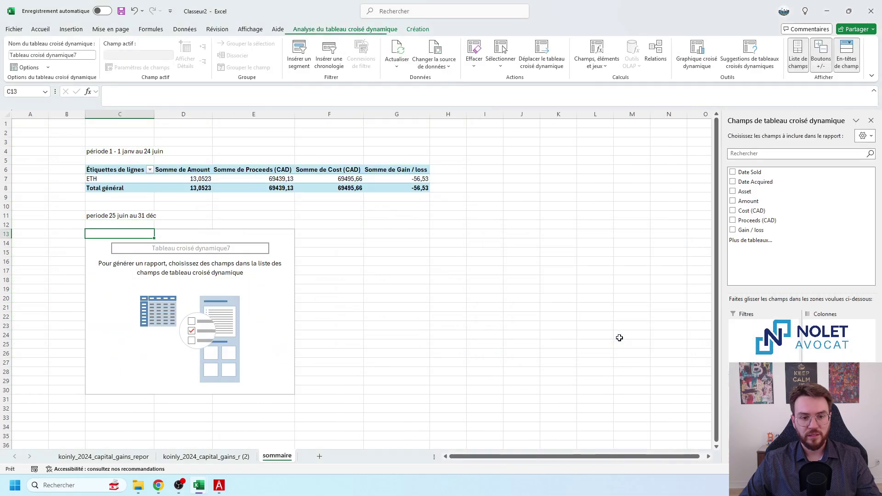
Set Asset as the new pivot table's rows and sum Amount, Proceeds (CAD), Cost (CAD) and Gain / loss as its values, in that order
click(740, 191)
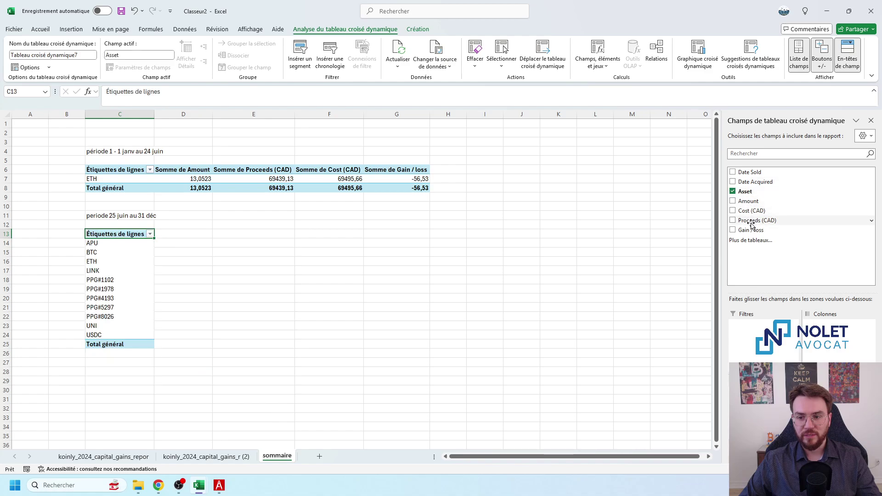
drag(750, 224, 779, 250)
drag(767, 217, 816, 358)
click(749, 202)
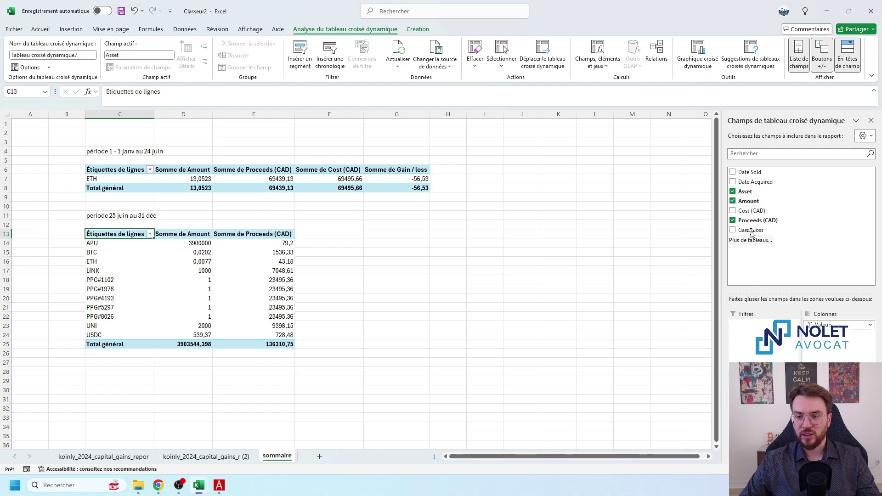
drag(754, 210, 787, 351)
drag(747, 230, 751, 238)
drag(435, 369, 434, 369)
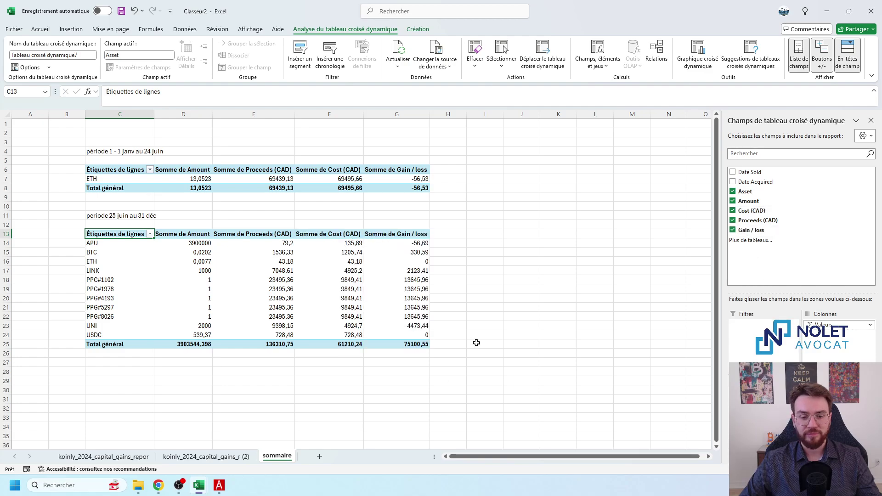
click(478, 344)
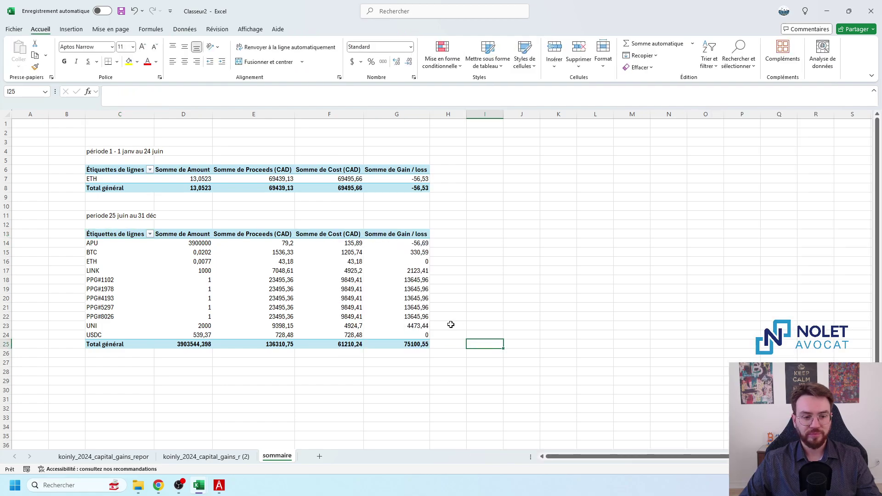
Compare the sales on the copied capital gains sheet with the September to December 2024 transactions in Koinly in the browser
click(167, 456)
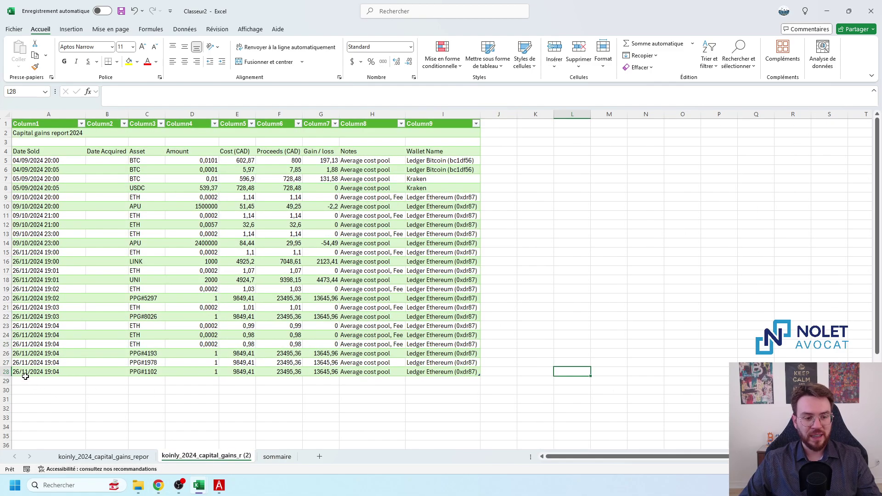
click(158, 485)
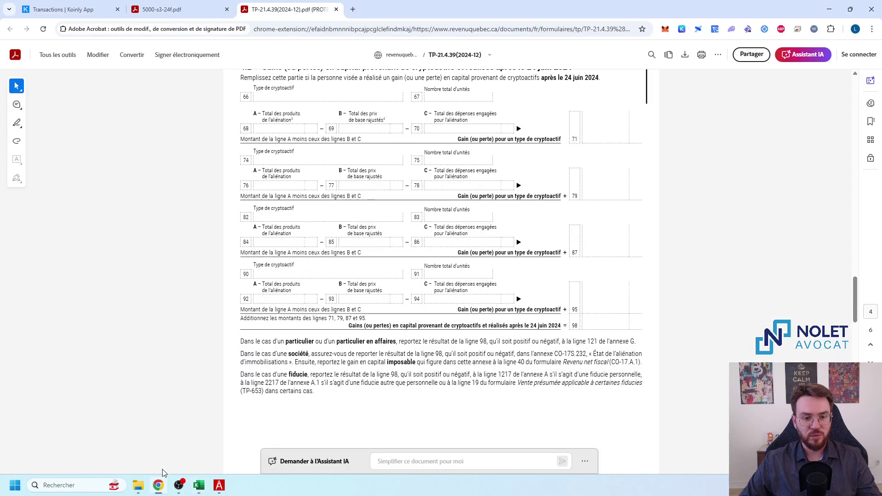
click(69, 9)
scroll(142, 174, down, 19)
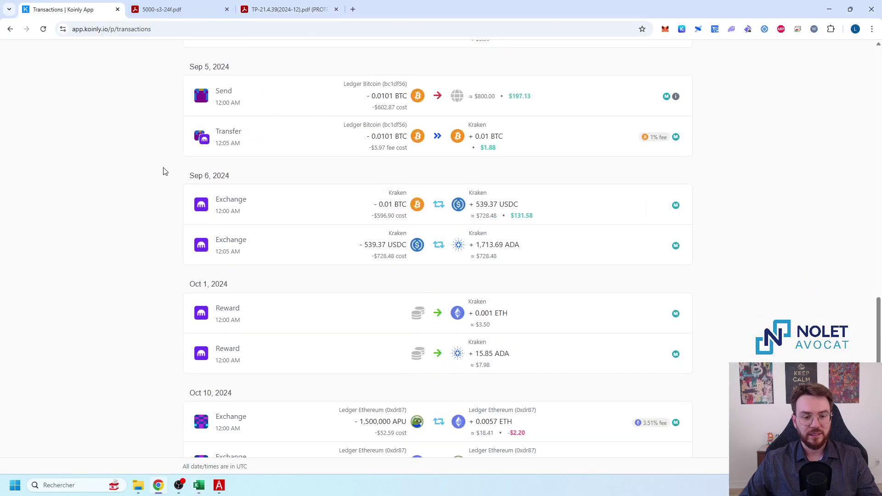
scroll(167, 171, down, 5)
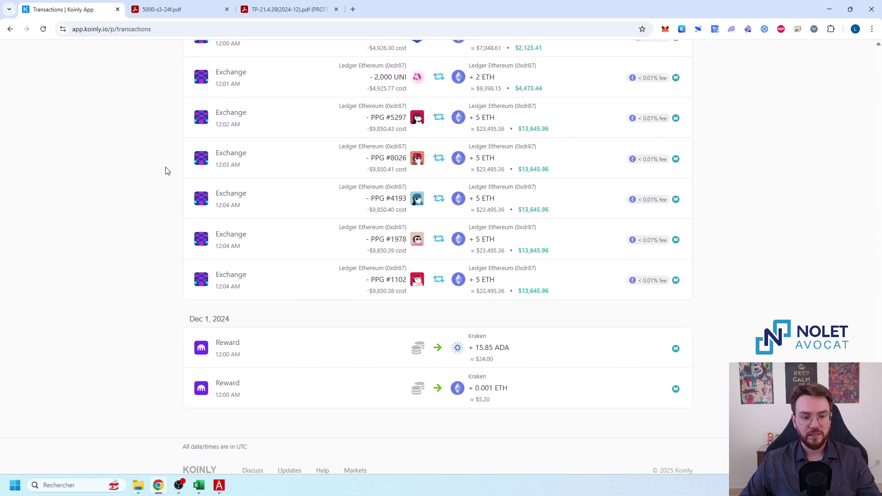
scroll(143, 179, up, 1)
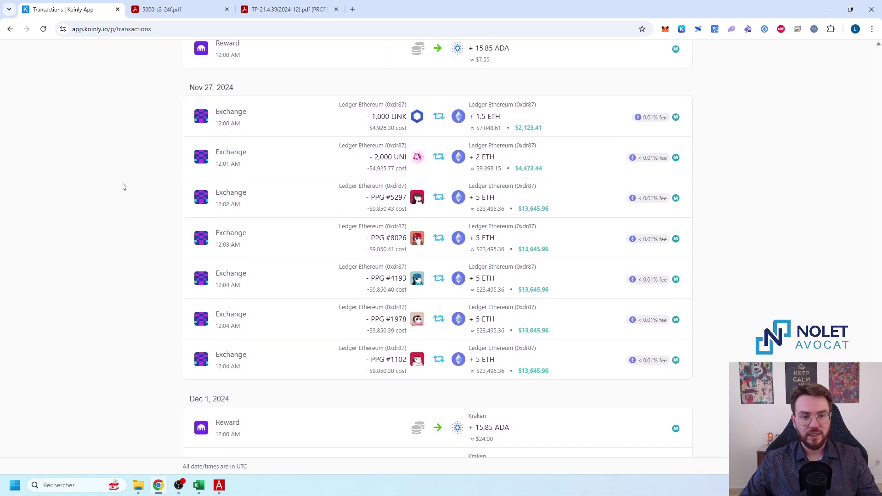
scroll(122, 186, up, 1)
scroll(122, 186, down, 1)
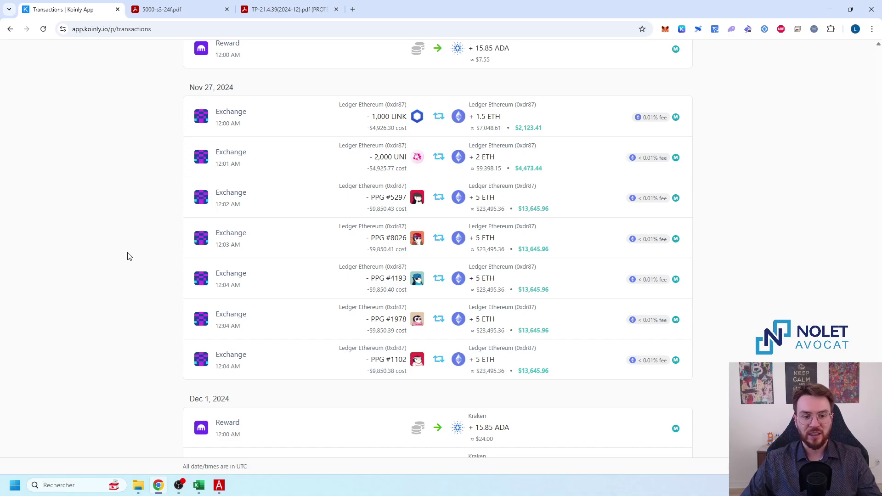
Return to the Classeur2 workbook in Excel and review the June 25 to December 31 pivot table on the sommaire sheet
mouse_move(198, 485)
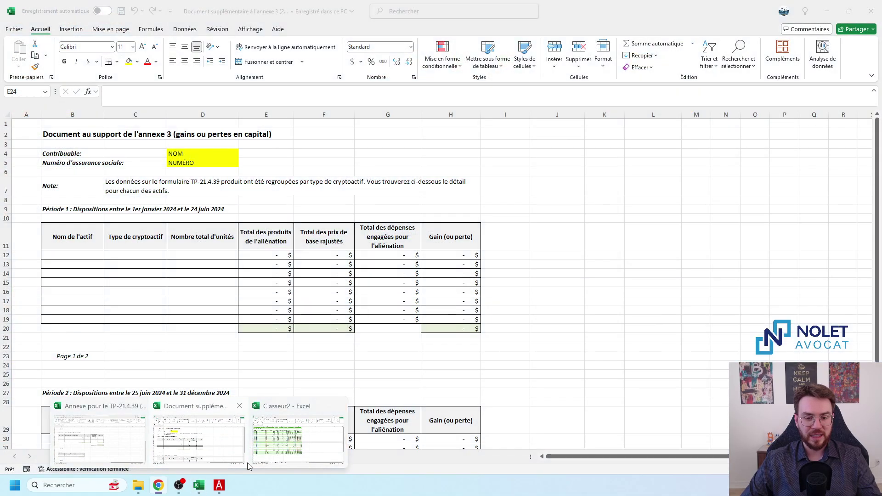
click(255, 455)
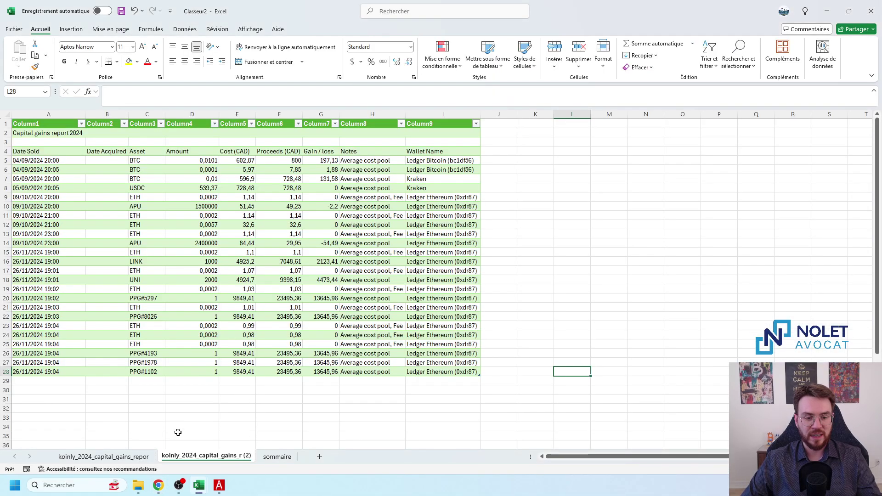
click(268, 457)
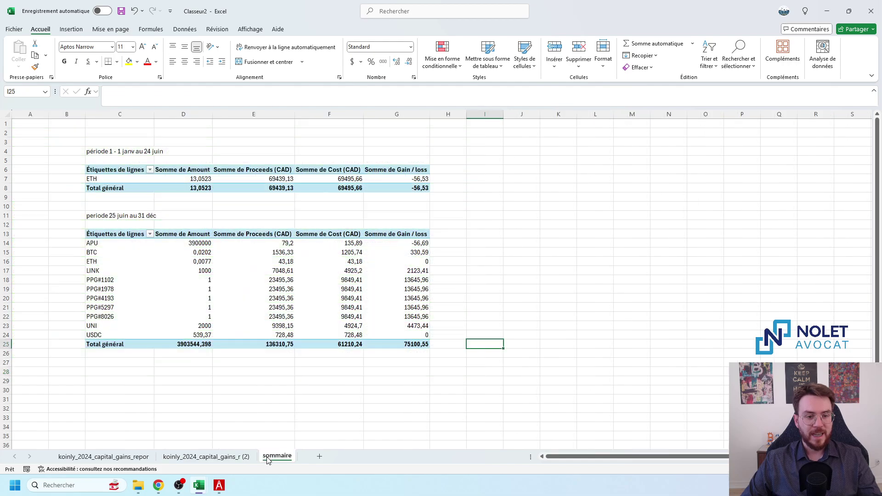
click(298, 403)
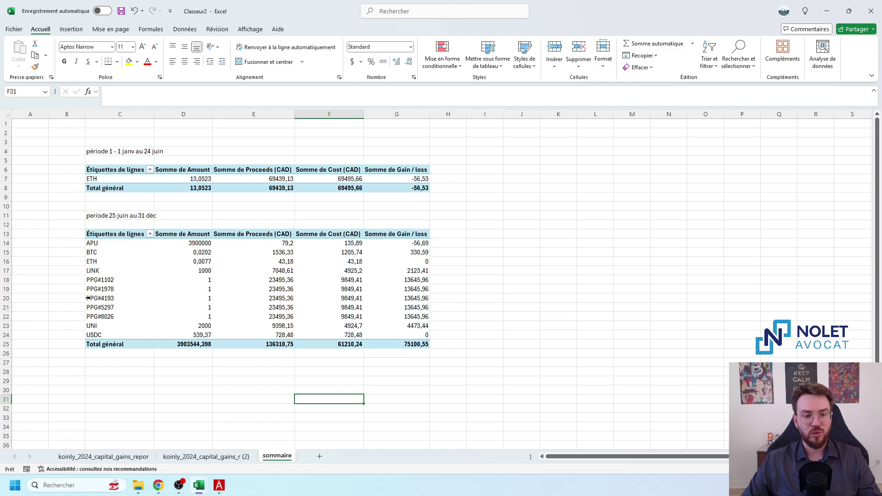
Copy the June 25 to December 31 pivot table, C13:G25, and paste it as values at C30 on the sommaire sheet
click(169, 398)
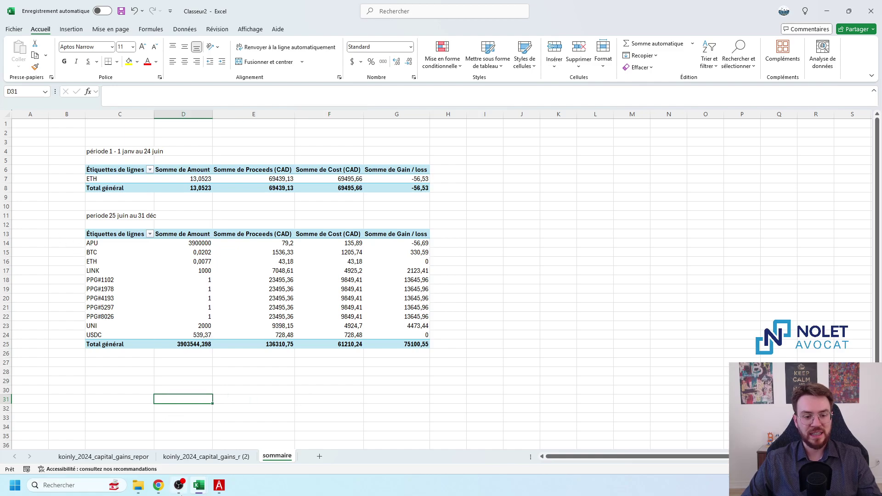
click(359, 384)
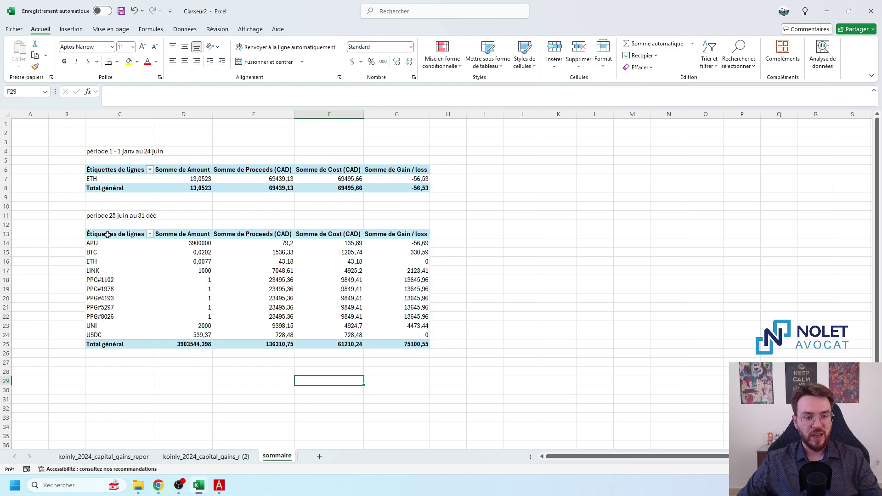
drag(108, 235, 413, 344)
key(ctrl+c)
click(128, 389)
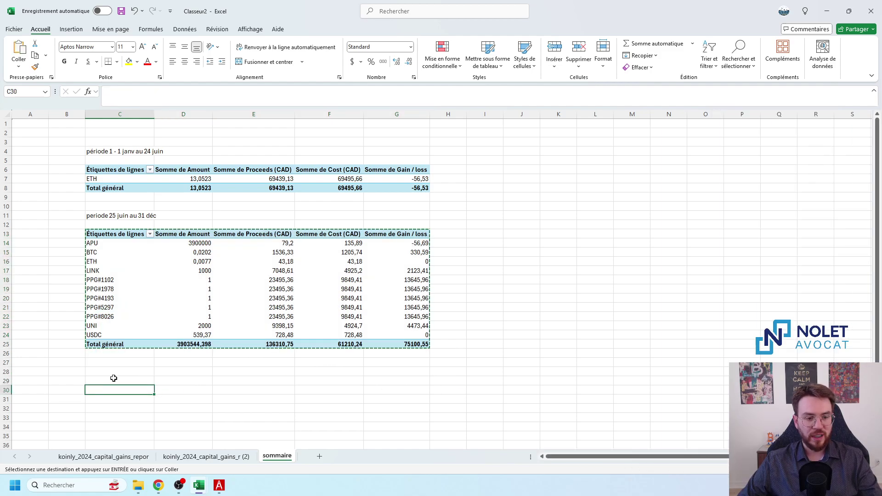
click(18, 64)
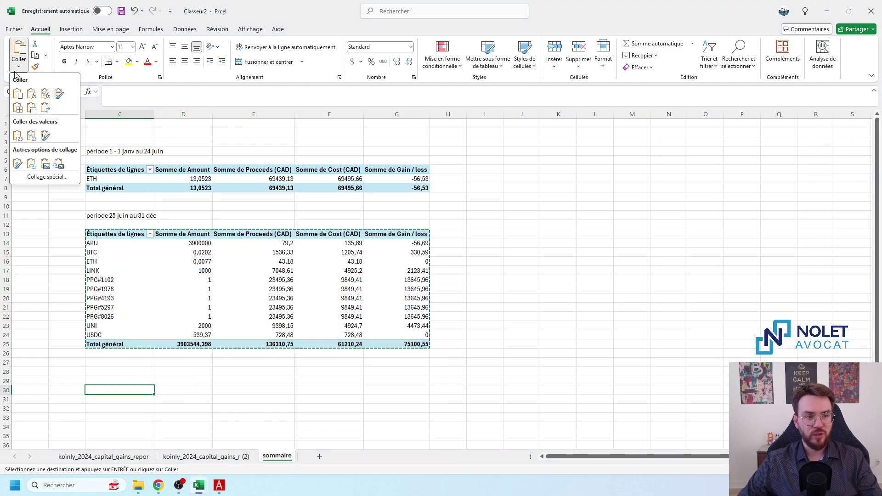
click(15, 136)
Paste a second values-only copy of the same pivot table at C45, below the first copy
scroll(152, 350, down, 4)
click(128, 417)
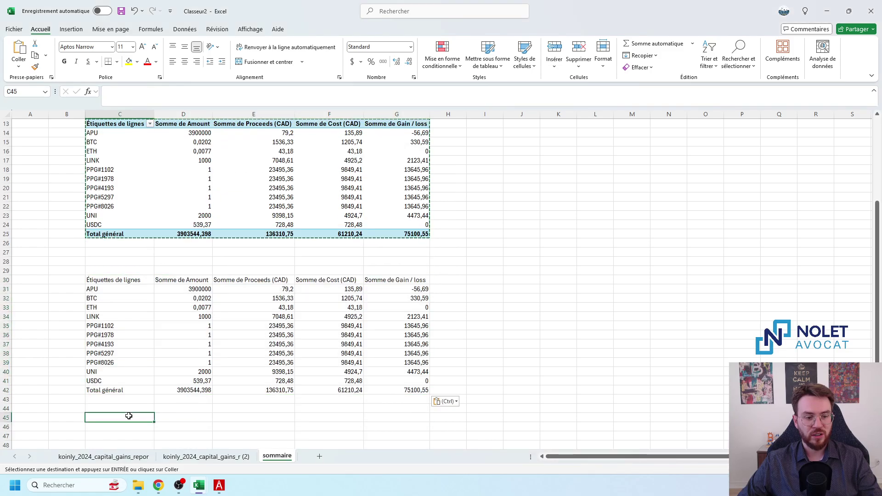
click(19, 64)
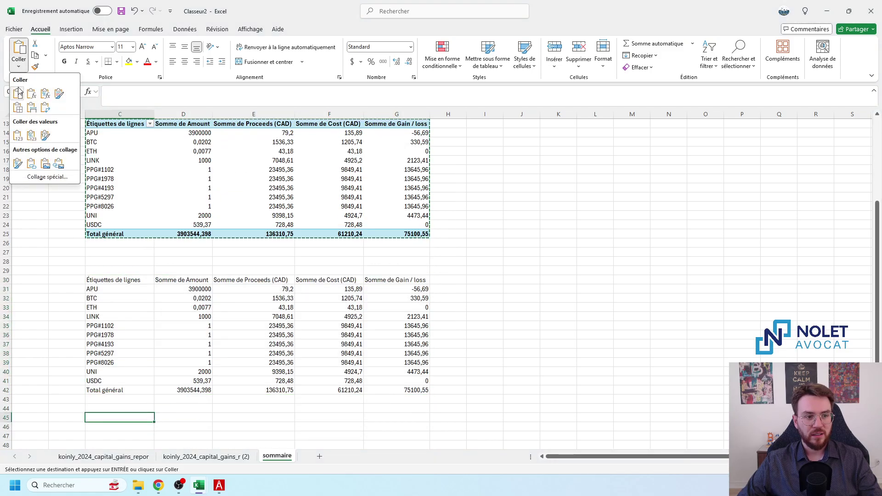
click(19, 138)
scroll(571, 299, down, 4)
click(571, 299)
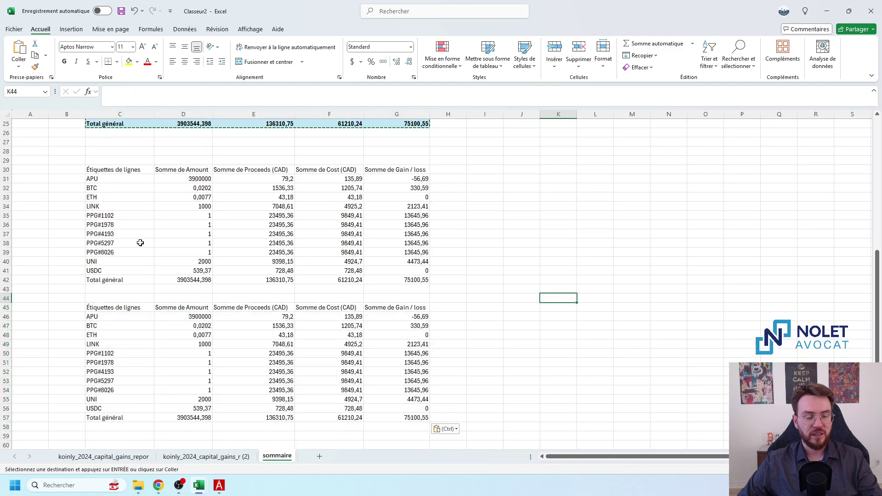
Delete the five PPG rows and the Total général row from the first pasted table
drag(4, 219, 6, 252)
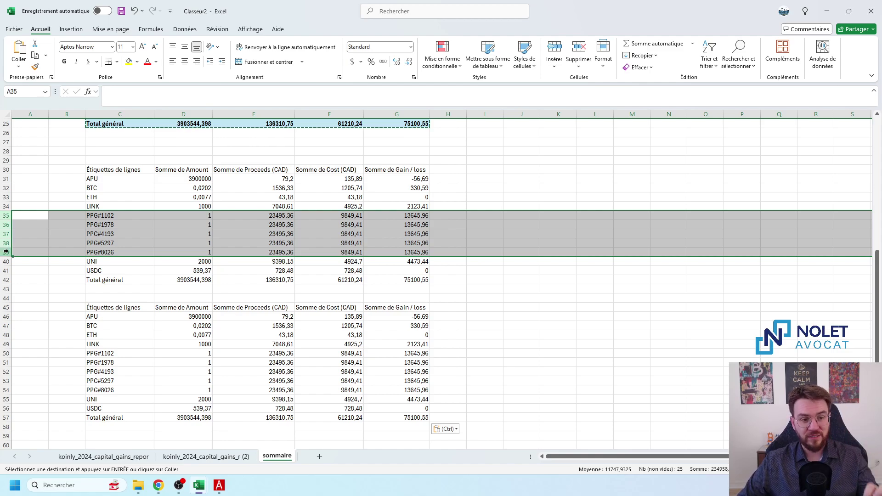
click(116, 244)
click(99, 218)
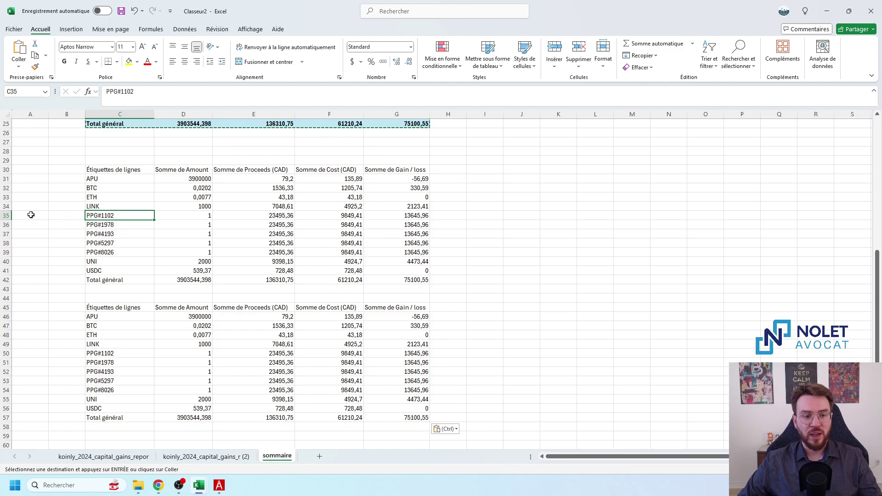
drag(4, 216, 5, 252)
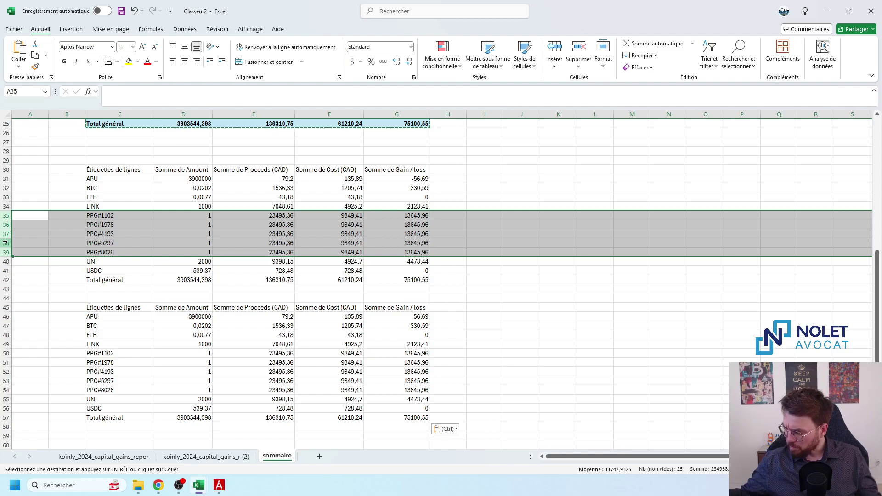
right_click(6, 243)
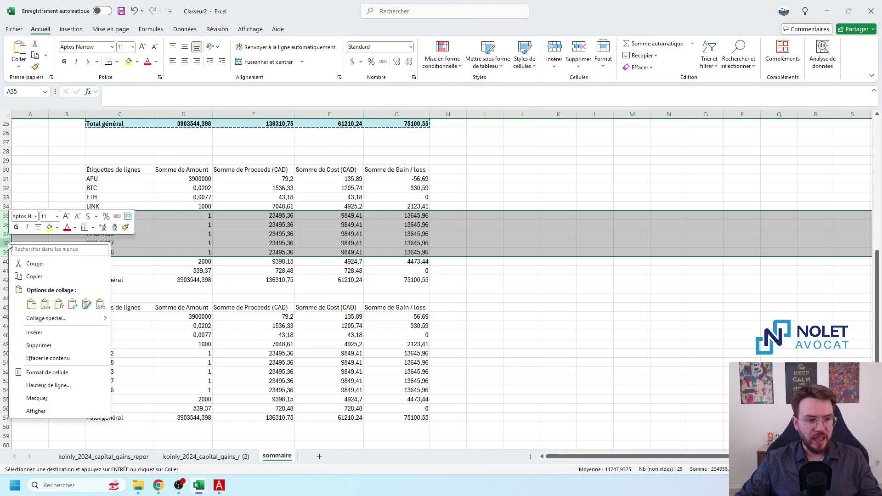
click(59, 349)
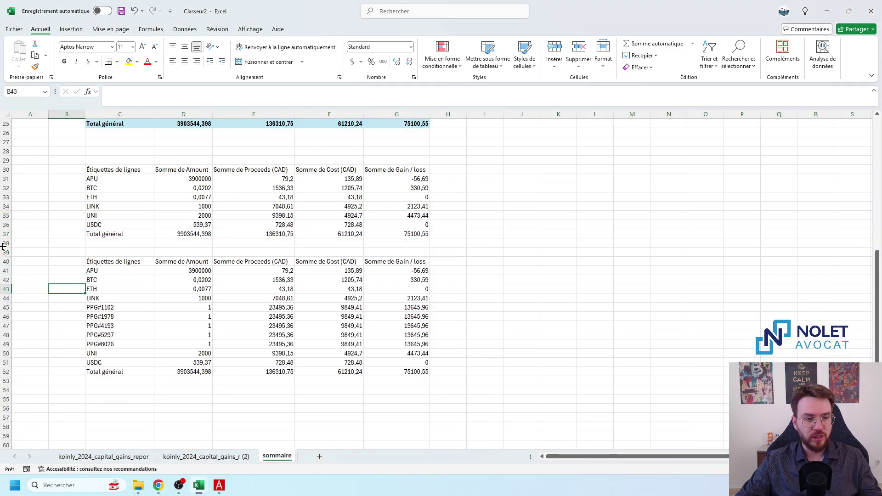
right_click(6, 234)
click(32, 336)
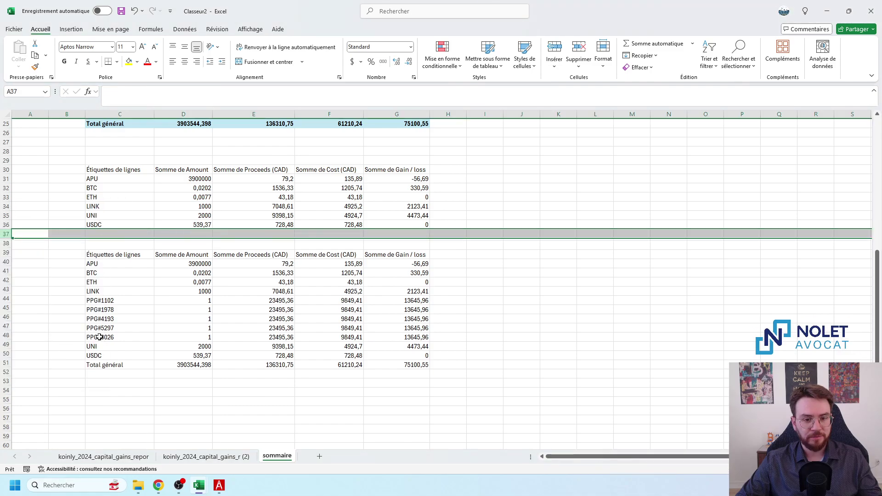
click(280, 419)
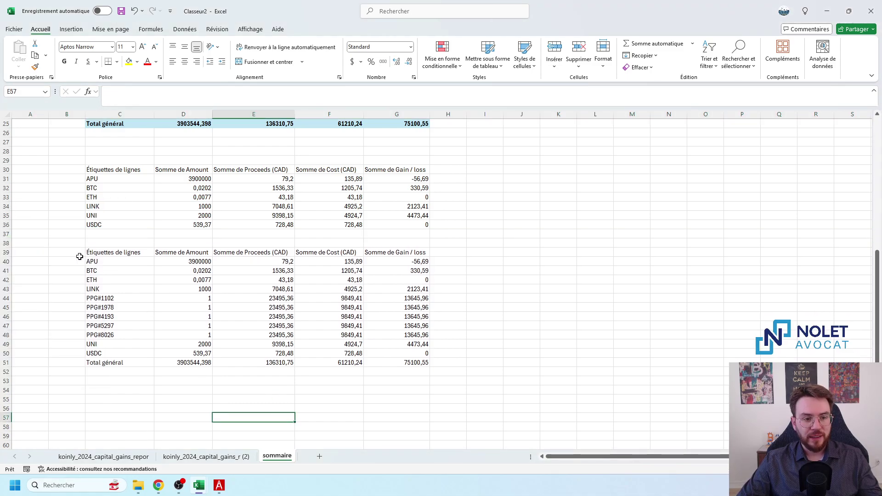
Delete every row except the header and the five PPG rows from the second pasted table
drag(5, 261, 3, 291)
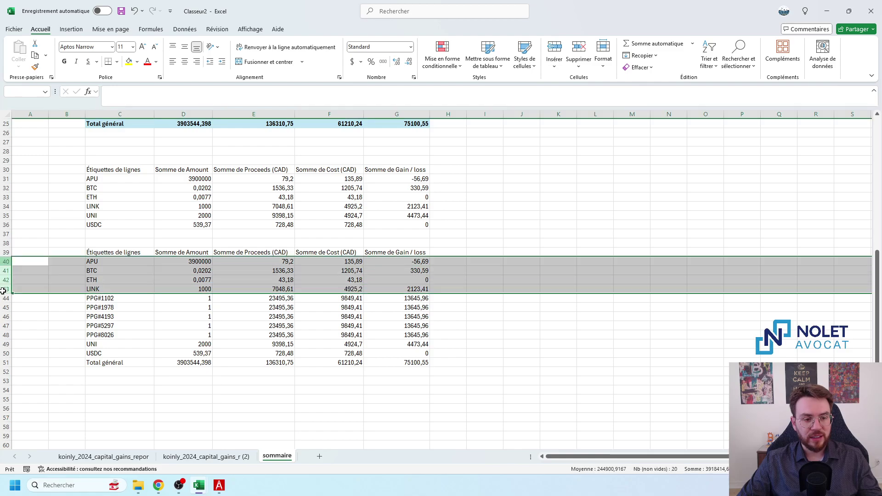
right_click(3, 291)
click(33, 390)
click(109, 390)
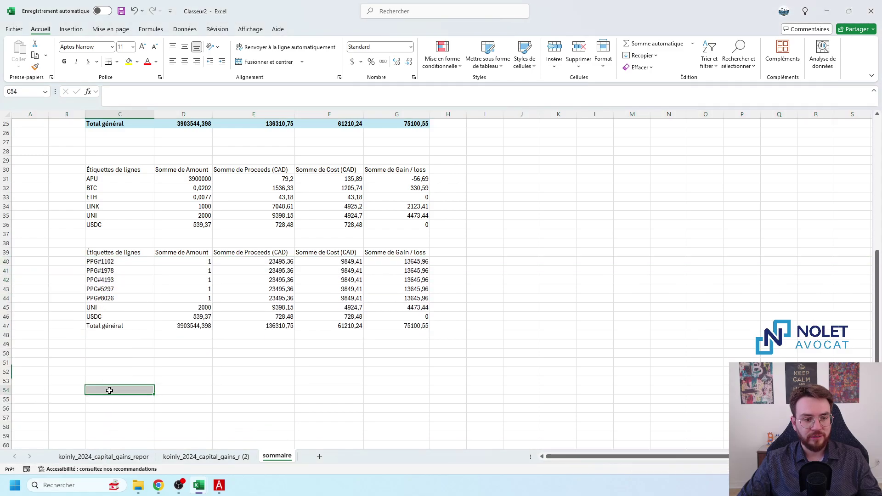
drag(4, 307, 5, 326)
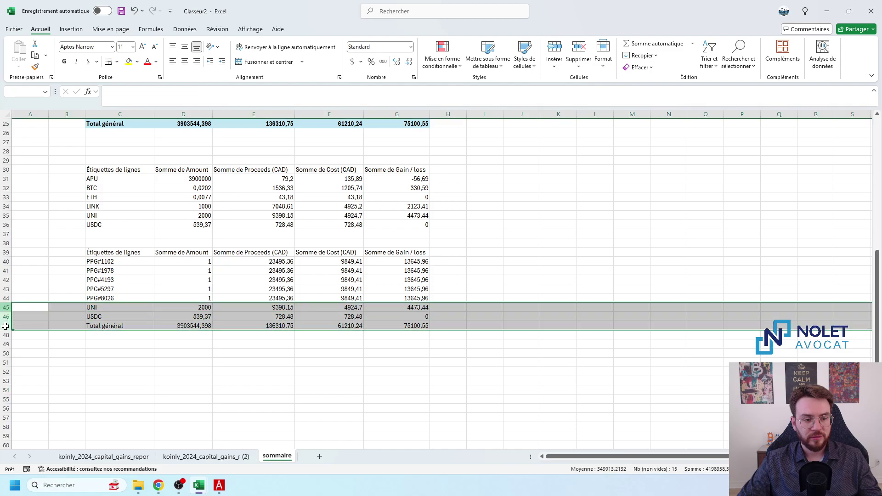
right_click(5, 326)
click(33, 253)
click(138, 333)
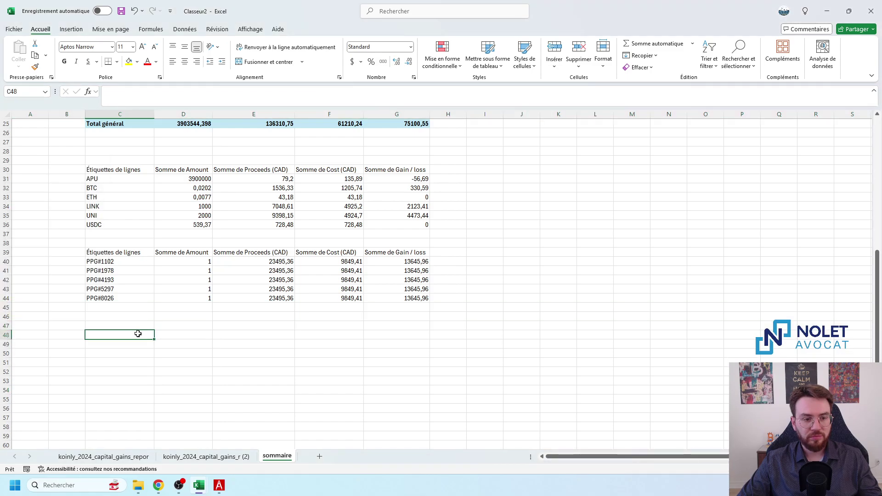
Review the asset labels in the cryptocurrency table and the PPG table row by row
click(118, 179)
key(Down)
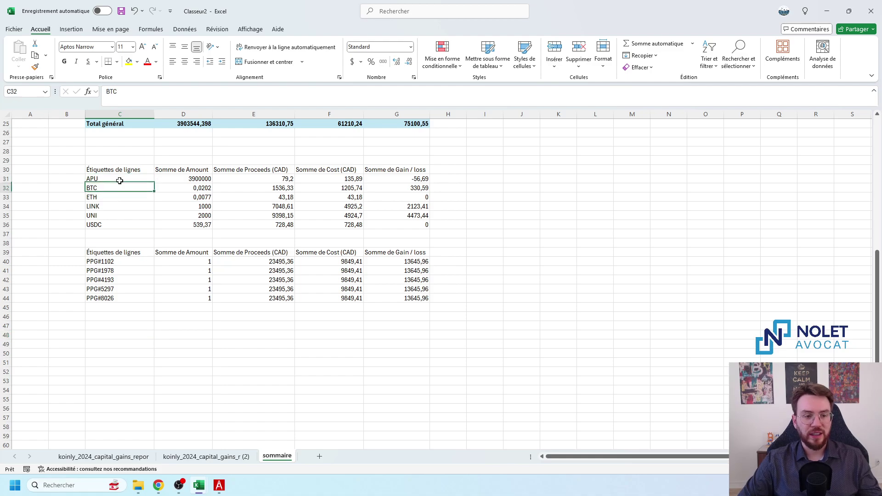
key(Down)
key(Down)
key(Down)
key(Down)
key(Down)
key(Down)
key(Down)
key(Down)
key(Down)
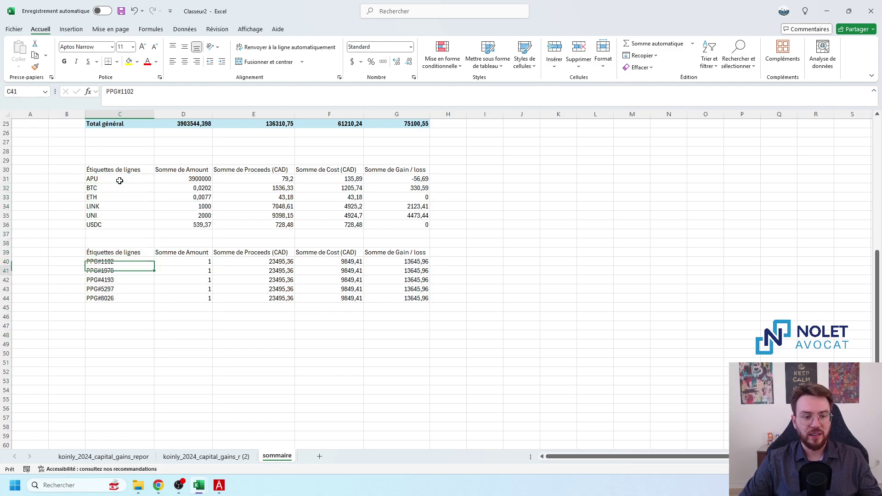
key(Down)
key(Down)
key(Down)
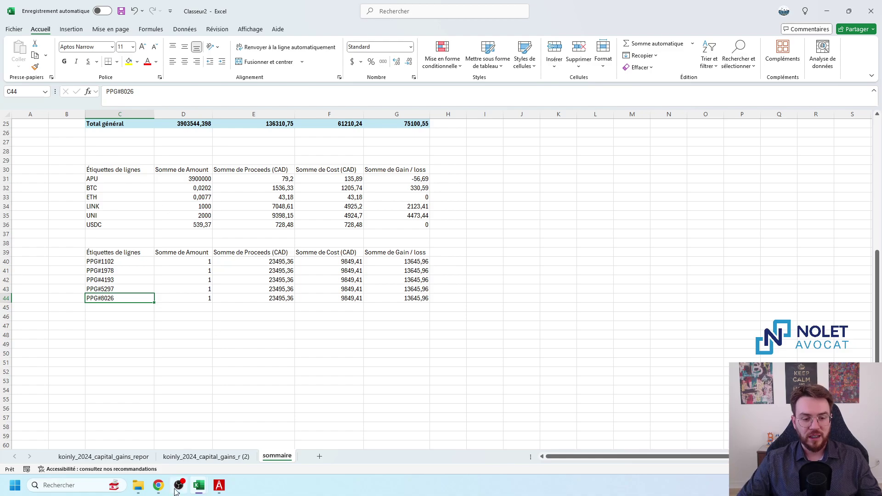
Switch to the browser to examine section 4.2 of form TP-21.4.39, and return to the sommaire sheet in Excel
click(222, 488)
click(222, 488)
click(158, 489)
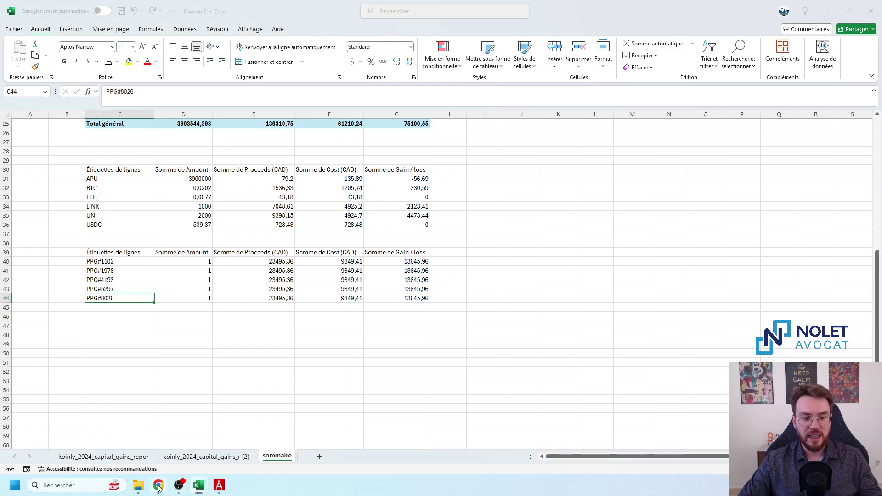
key(ctrl+Tab)
key(ctrl+Tab)
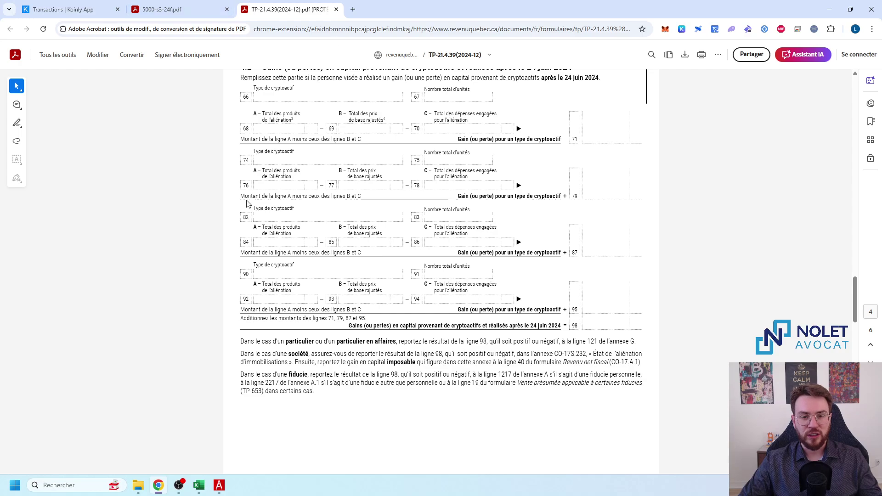
scroll(247, 204, up, 2)
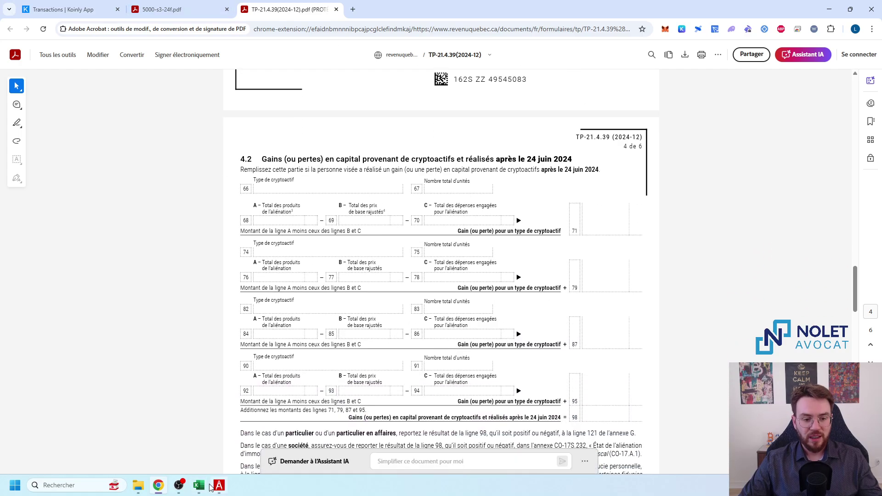
mouse_move(210, 488)
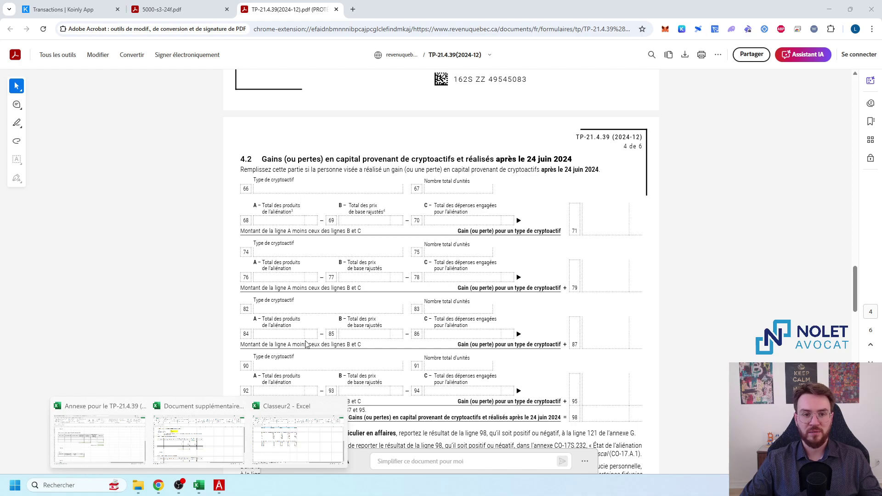
click(153, 487)
click(181, 374)
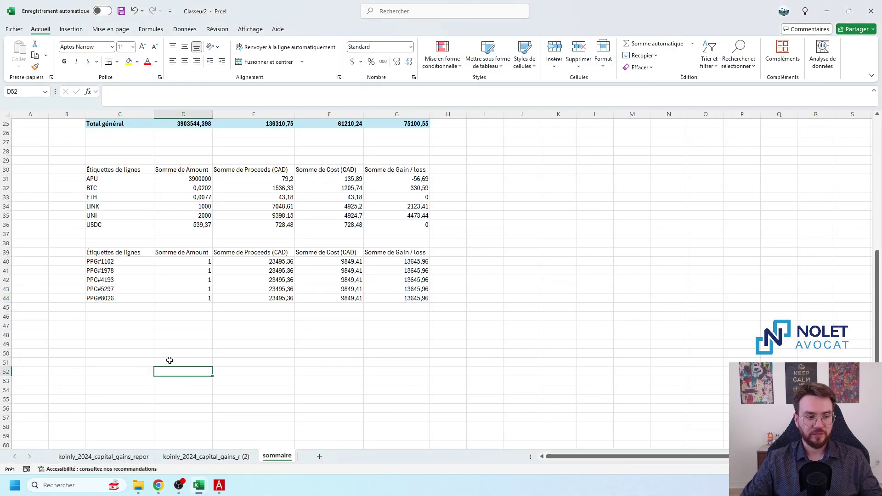
click(140, 352)
click(122, 325)
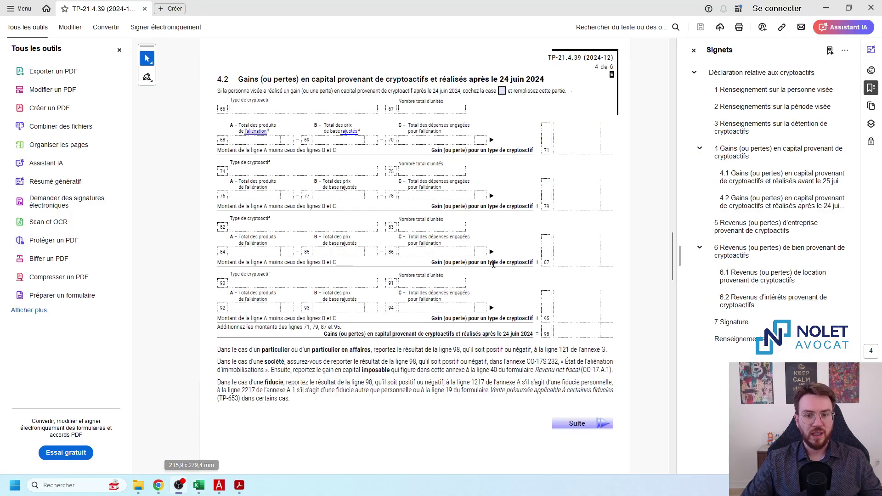
In the Acrobat copy of TP-21.4.39, tick the section 4.2 box and enter CRYPTOMONNAIE as the crypto-asset type on line 66
click(501, 91)
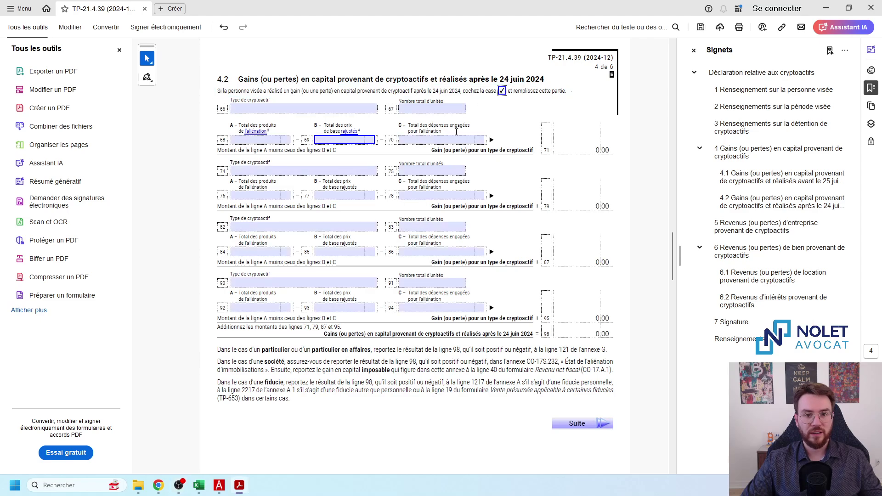
click(266, 112)
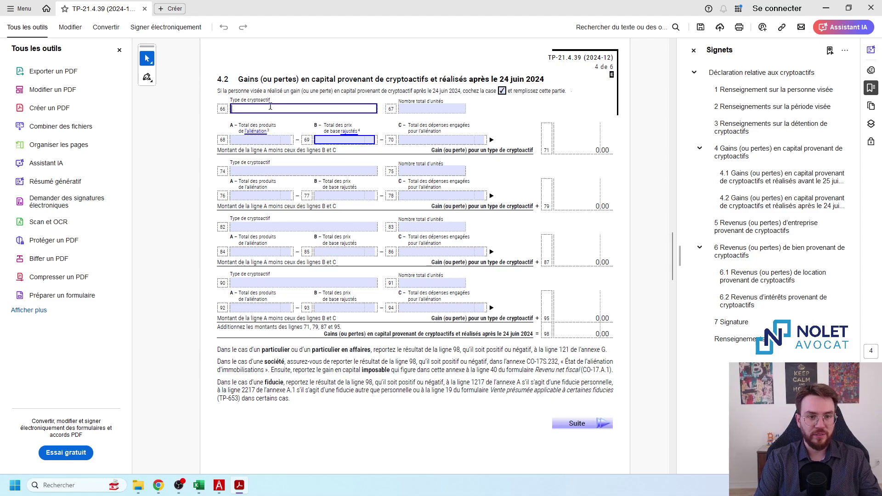
text(cryp)
key(BackSpace)
key(BackSpace)
key(BackSpace)
key(BackSpace)
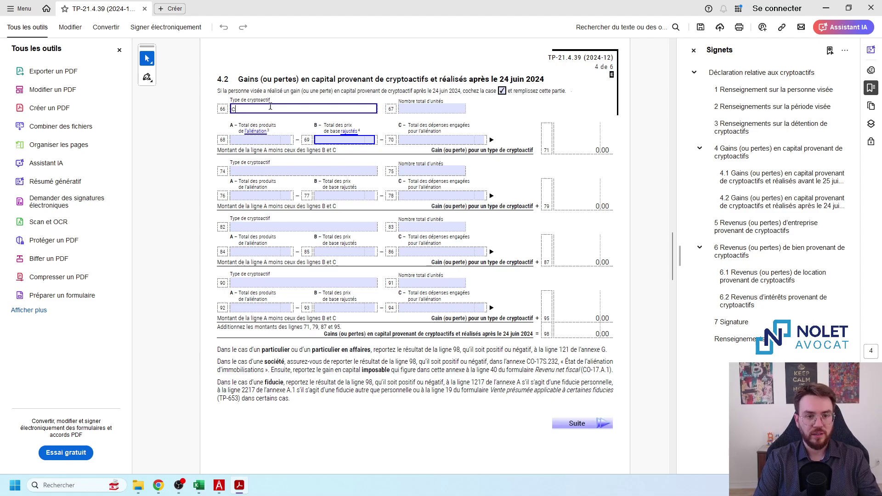
text(CR)
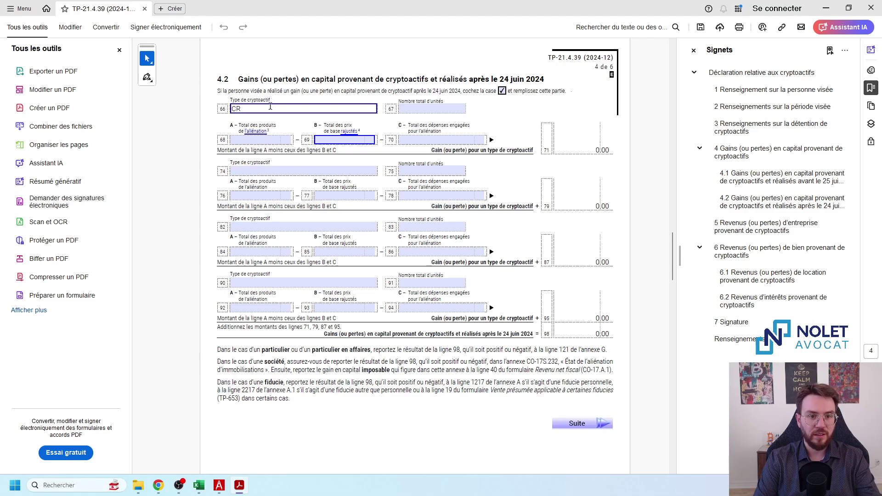
text(YPTOMONNAIE)
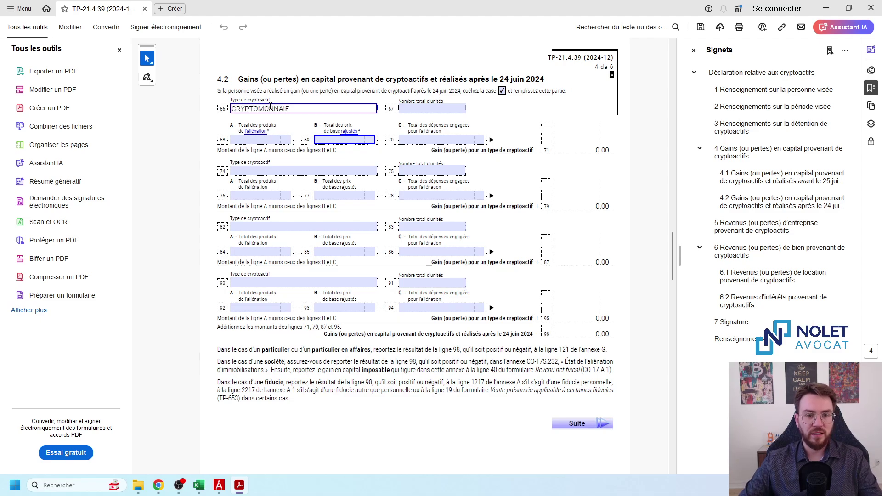
key(Tab)
key(Tab)
Switch back to the Classeur2 workbook and insert two blank rows between the cryptocurrency table and the PPG table
mouse_move(201, 487)
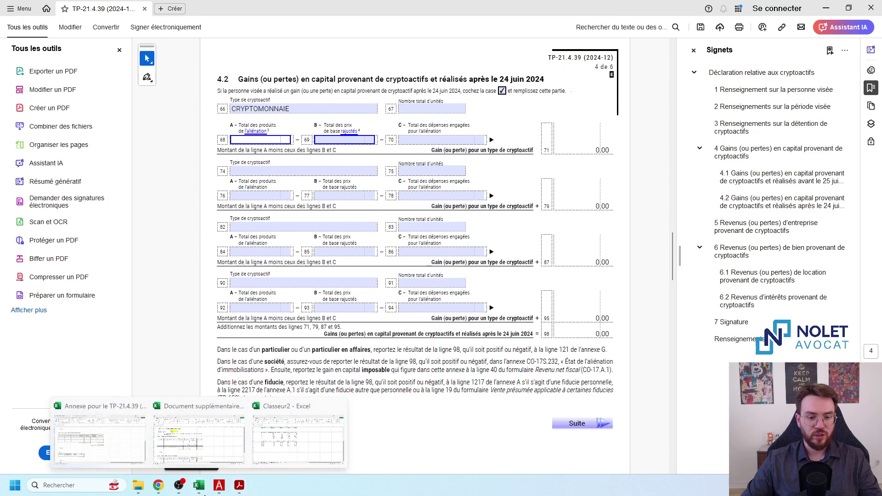
click(272, 453)
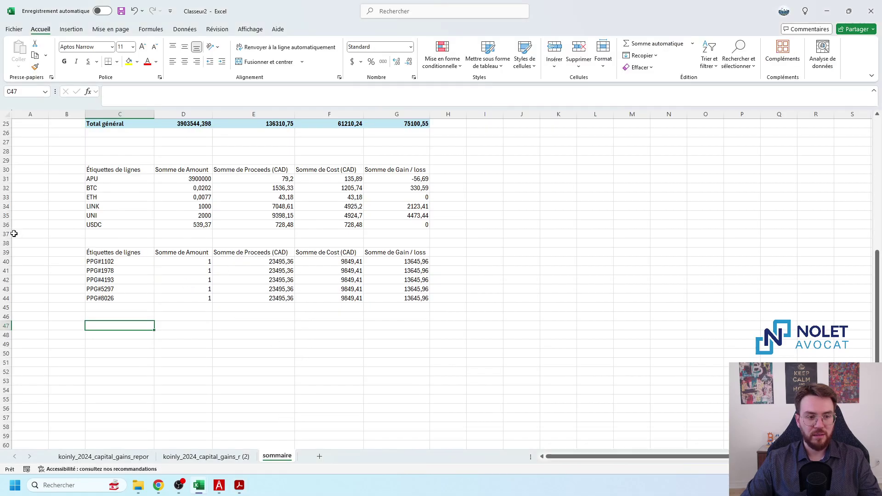
drag(14, 234, 10, 243)
right_click(10, 242)
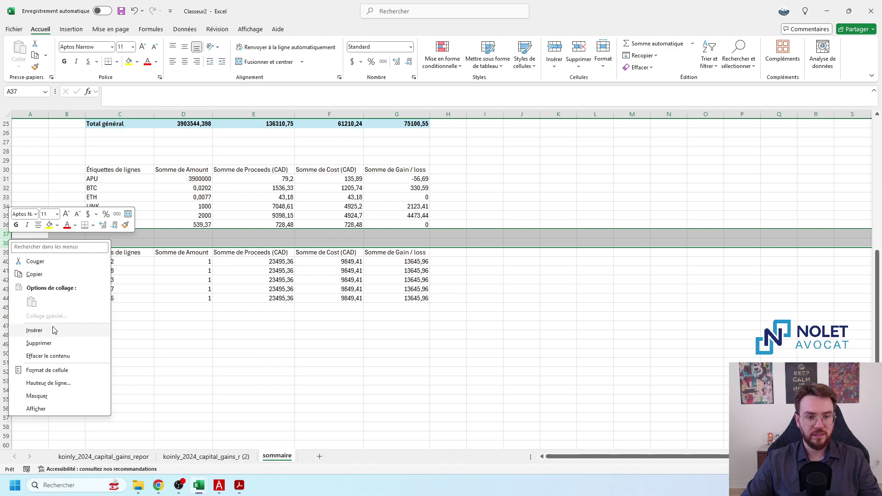
click(34, 330)
click(233, 333)
Clear the pasted gain/loss values of the six assets in the cryptocurrency table, keeping the column header
drag(389, 170, 409, 227)
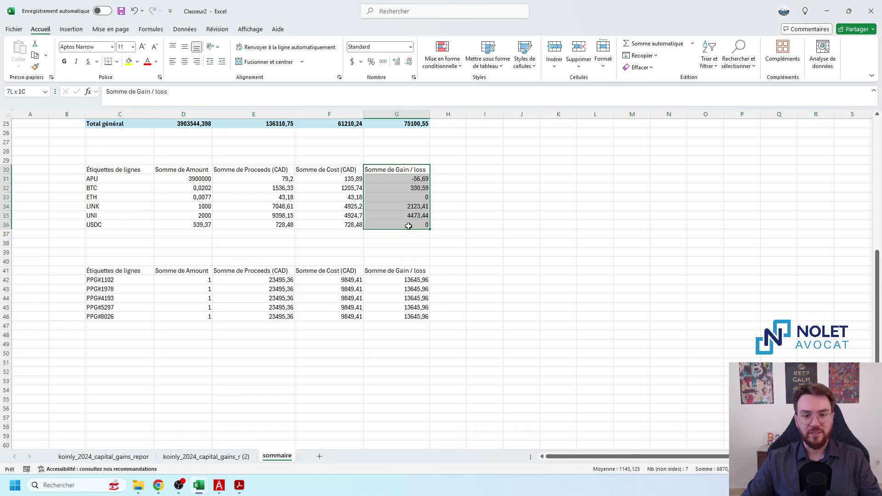
click(400, 177)
drag(401, 178, 405, 221)
click(399, 181)
click(400, 261)
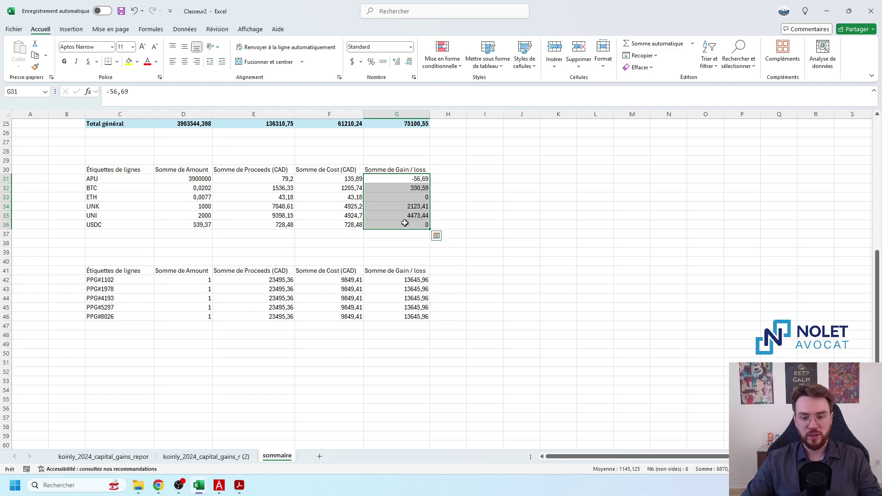
key(Delete)
Calculate APU's gain/loss in G31 as =E31-F31 and fill the formula down through the USDC row
click(398, 178)
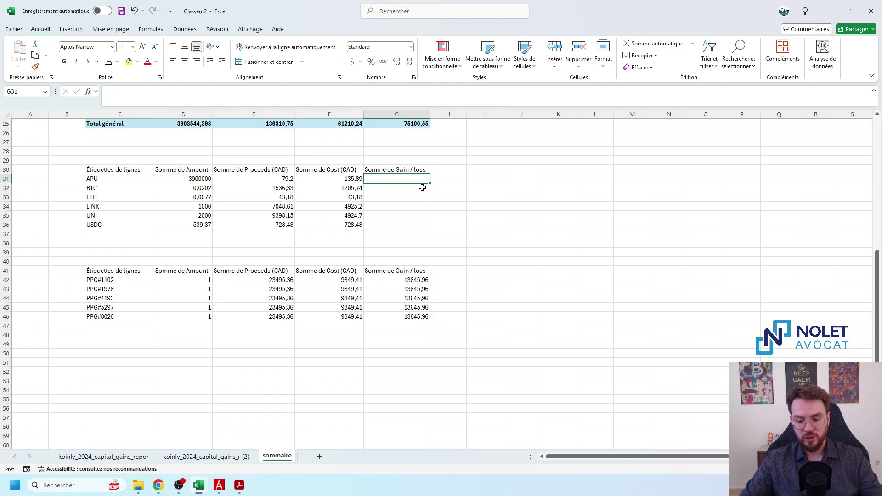
text(=)
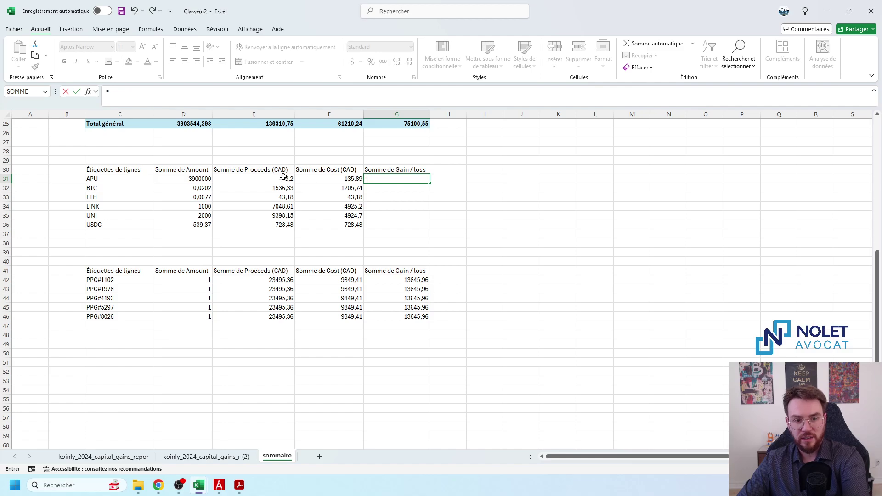
click(263, 178)
text(-)
click(330, 180)
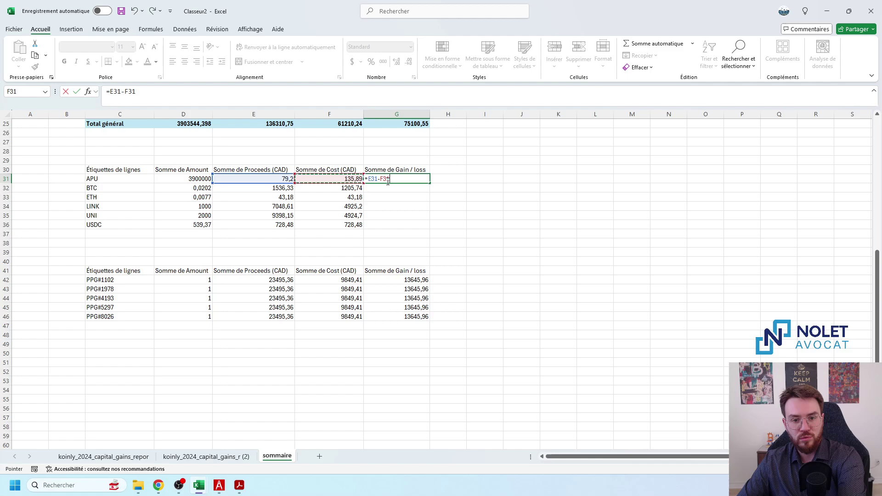
key(Return)
click(392, 180)
drag(429, 182, 422, 227)
Total the cryptocurrency gain/loss column in G37 with =SOMME(G31:G36)
click(393, 250)
key(Up)
key(Up)
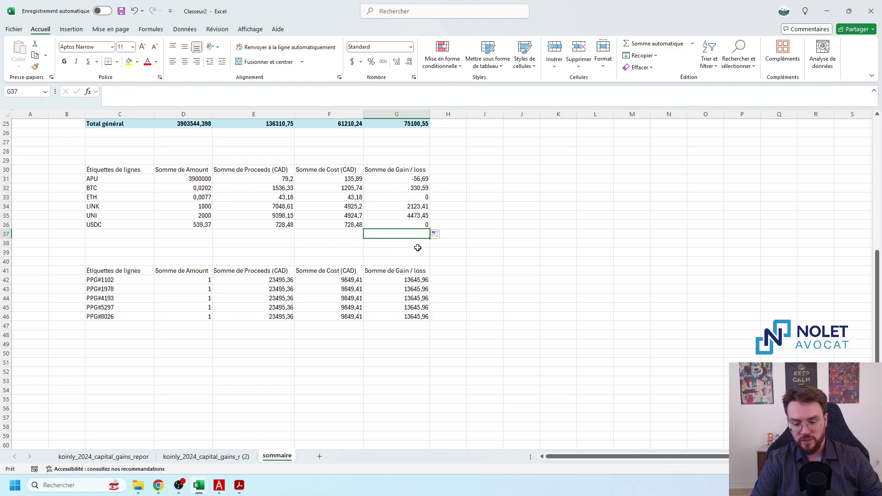
text(=SOMME()
key(Up)
key(Up)
key(Up)
key(Up)
key(Up)
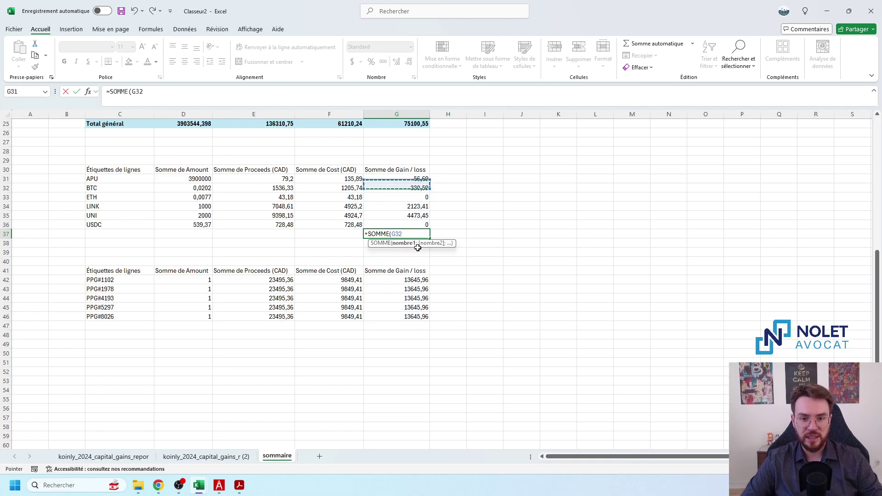
key(Up)
key(F8)
key(Down)
key(Down)
key(Down)
key(Down)
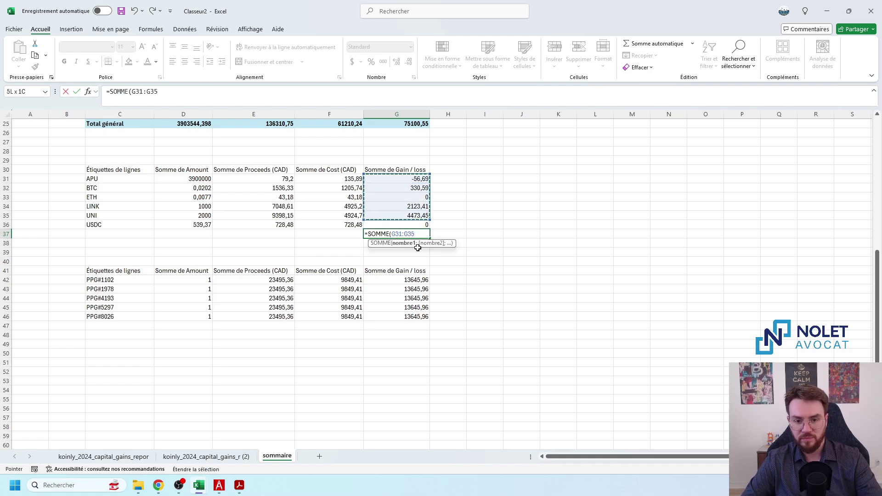
key(Return)
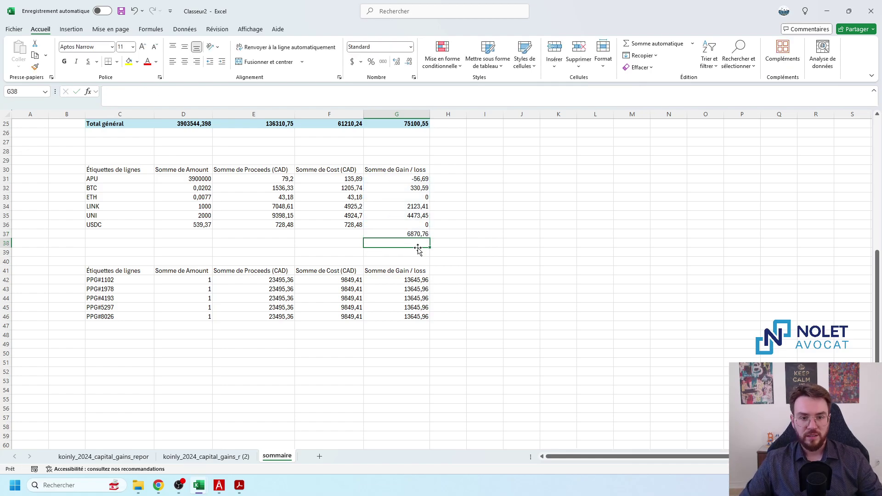
Extend the G37 total formula to the Cost and Proceeds columns of row 37 and check the ranges they sum
click(416, 234)
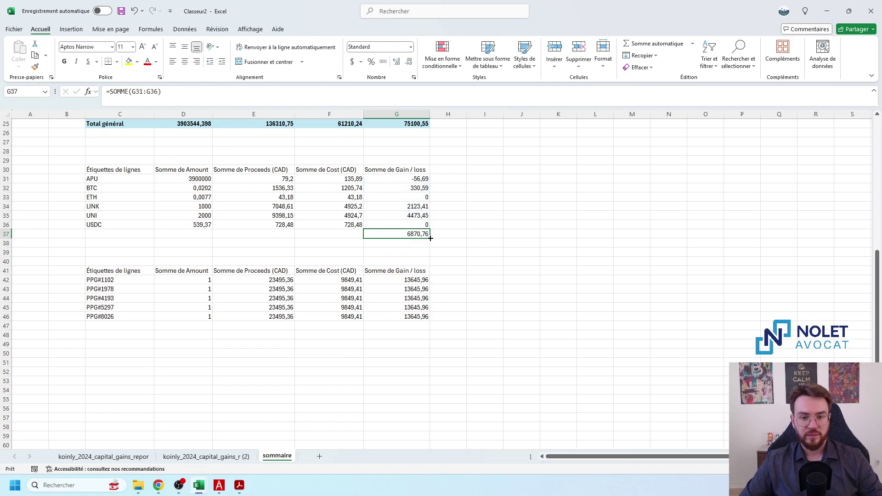
drag(430, 238, 322, 238)
mouse_move(254, 240)
mouse_down()
mouse_move(236, 247)
mouse_move(262, 243)
mouse_up()
click(254, 234)
click(241, 92)
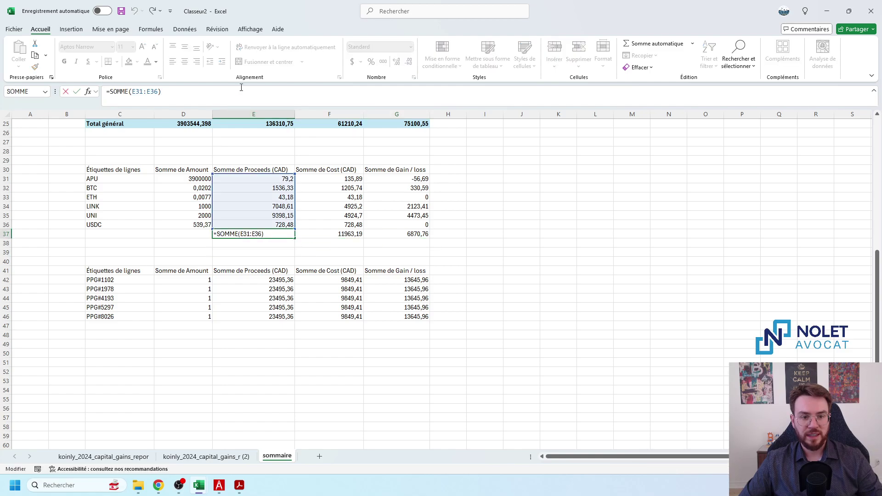
key(Escape)
click(335, 239)
click(305, 97)
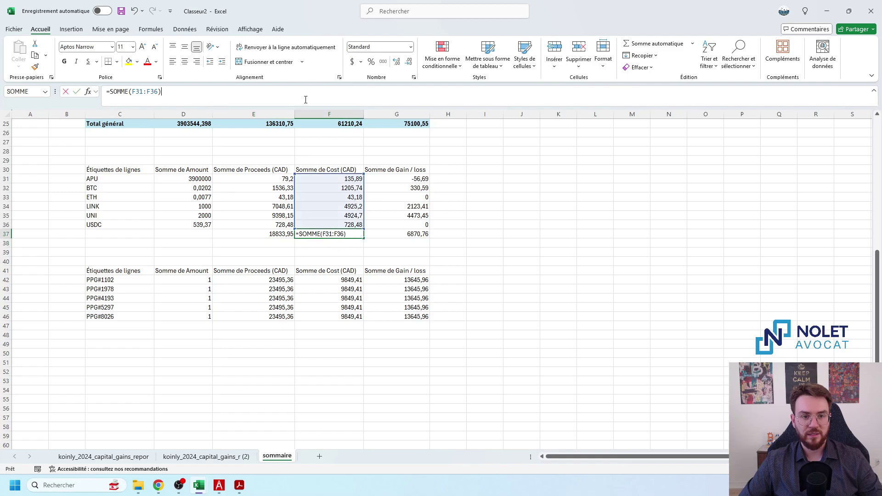
key(Return)
Format the cryptocurrency table's proceeds, cost and gain/loss values, including the totals, as $ Français (Canada)
drag(260, 181, 395, 235)
click(361, 62)
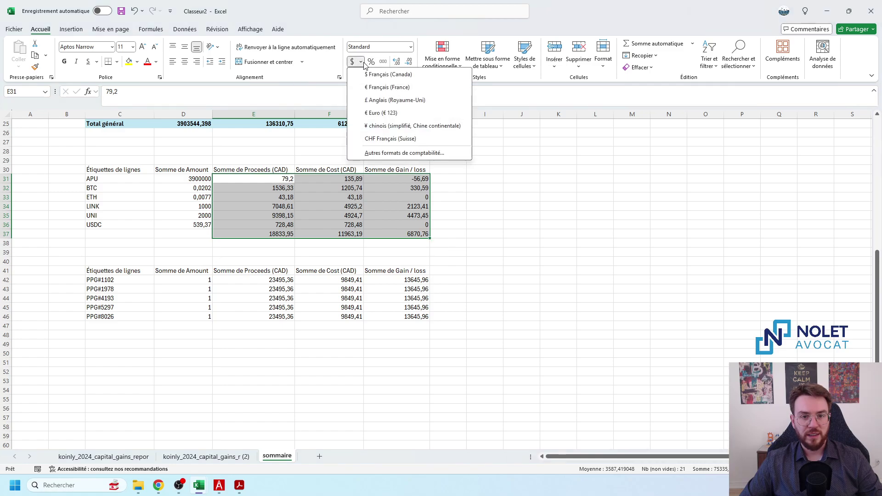
click(381, 74)
click(485, 215)
Show the cryptocurrency table's Somme de Amount values with two decimal places
drag(191, 177, 192, 225)
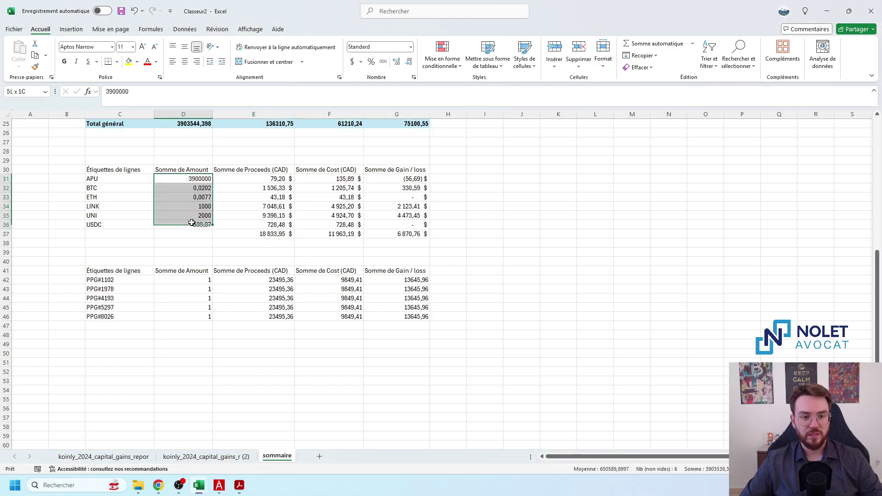
click(397, 63)
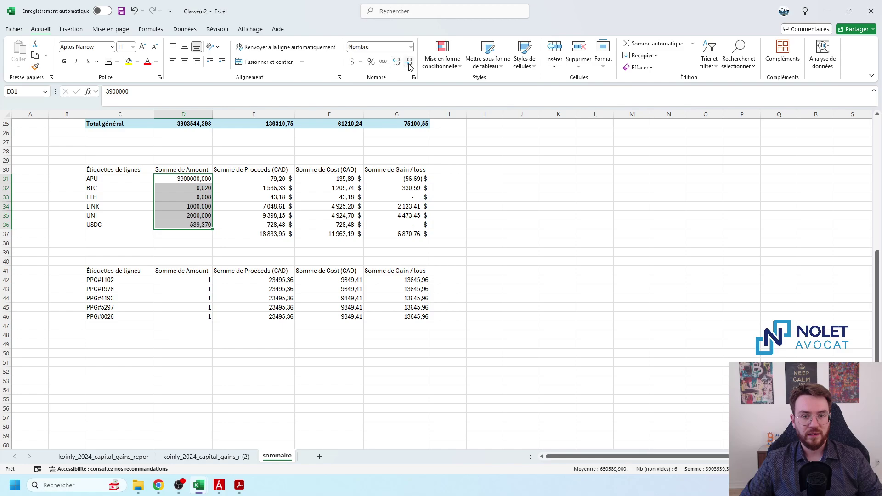
click(409, 62)
scroll(285, 248, up, 5)
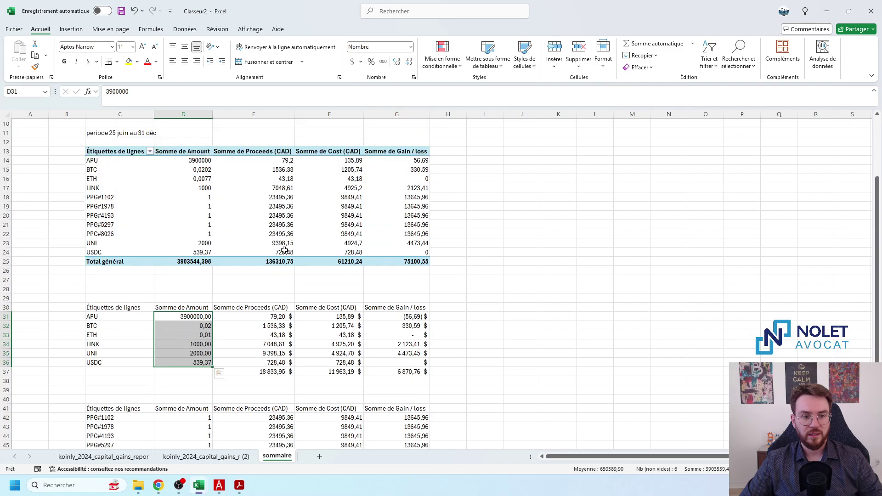
click(214, 300)
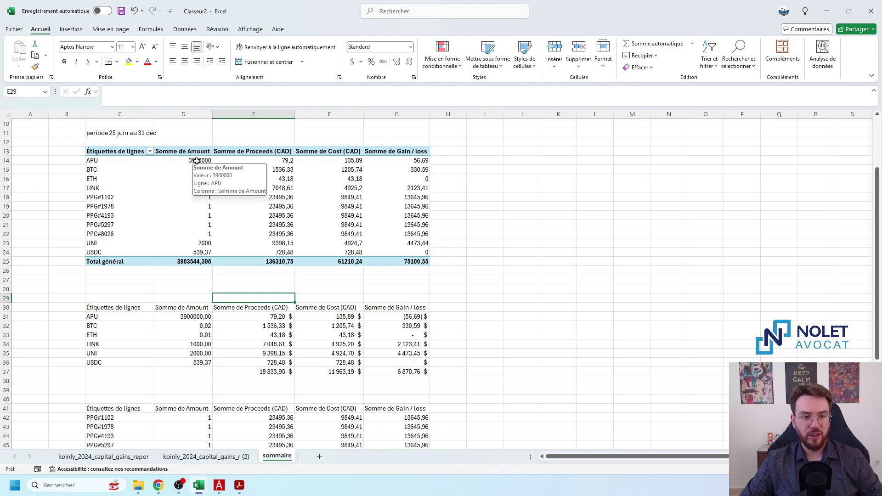
Show the Somme de Amount values of the 25 juin au 31 déc pivot table, including the grand total, with eight decimal places
drag(198, 266, 195, 161)
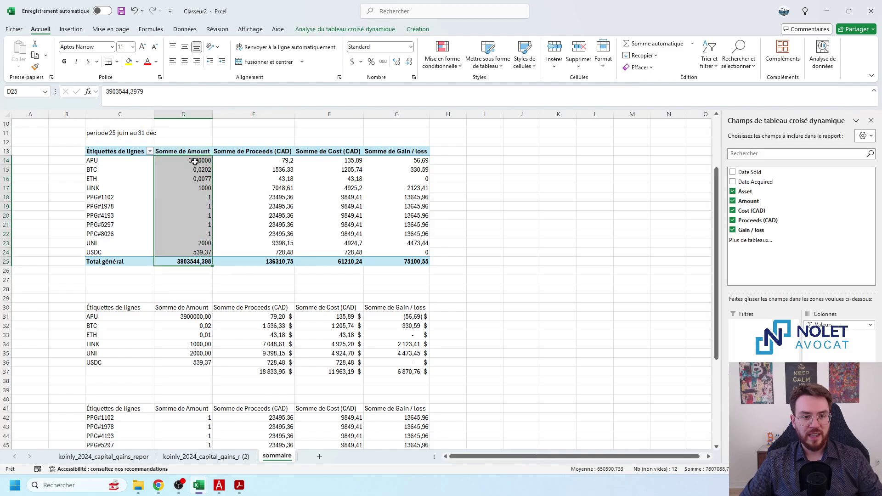
click(396, 62)
click(394, 62)
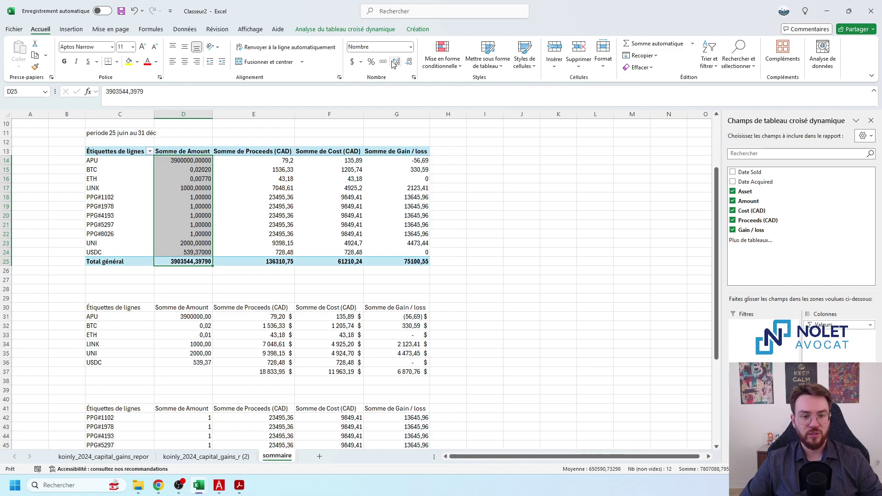
click(394, 62)
click(409, 62)
click(409, 62)
click(409, 62)
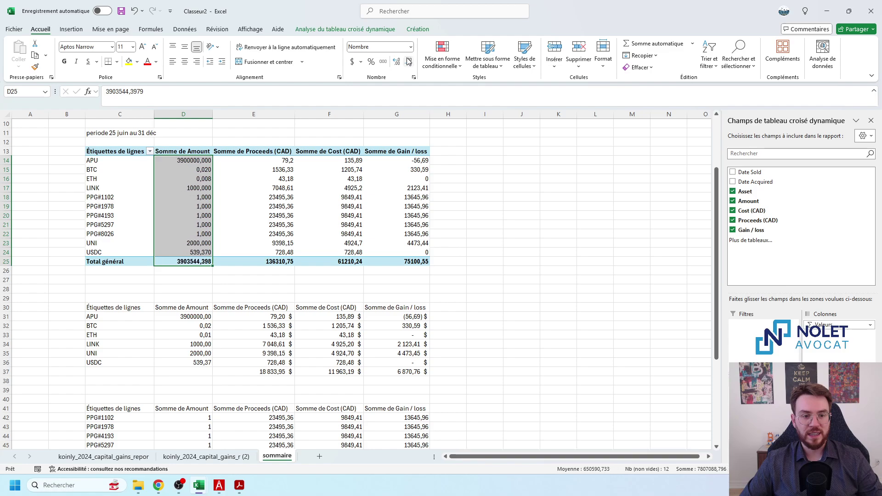
click(397, 62)
click(397, 62)
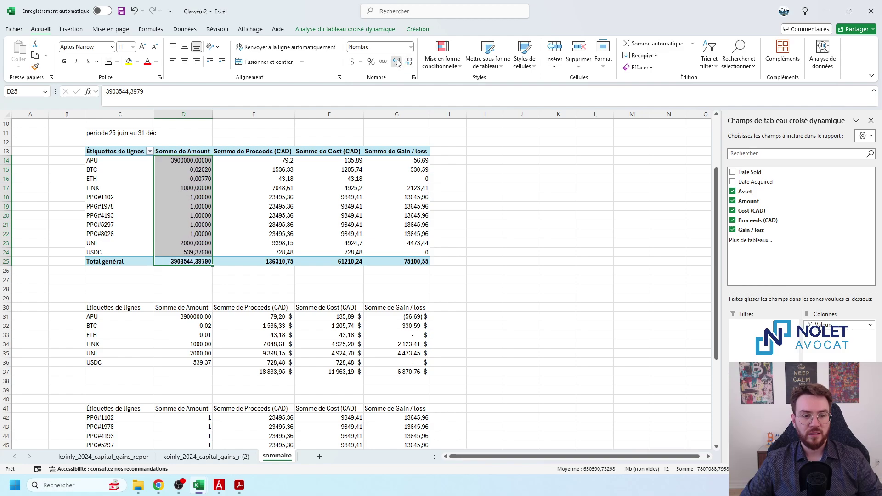
click(397, 62)
click(397, 62)
click(397, 62)
click(553, 279)
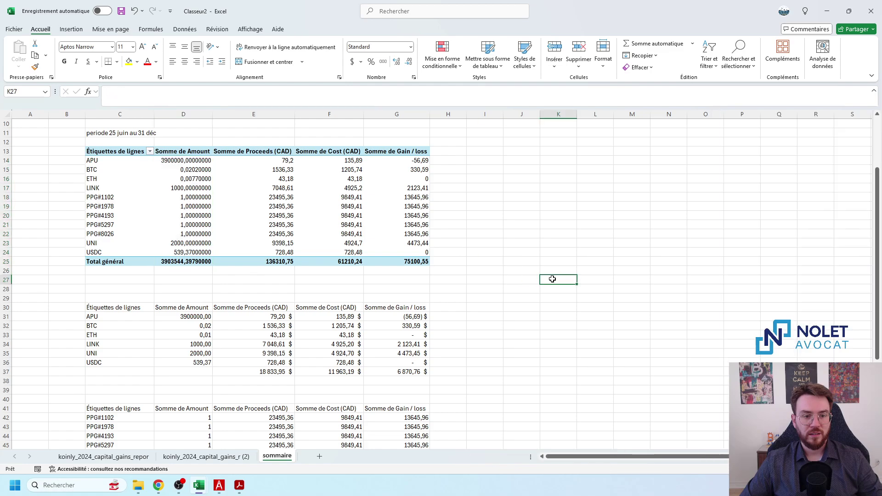
Copy the pivot table's Somme de Amount figures without the grand total and paste them as values only starting in J22
scroll(547, 278, down, 1)
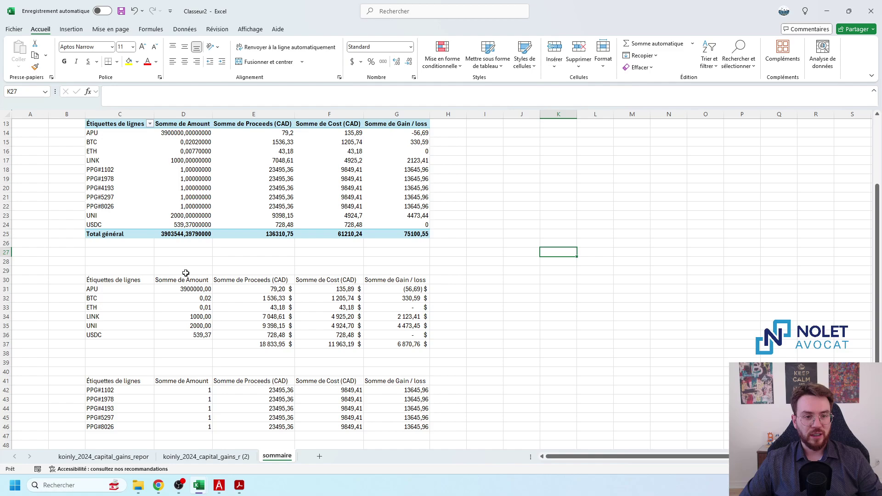
drag(202, 137, 196, 224)
key(ctrl+c)
click(521, 206)
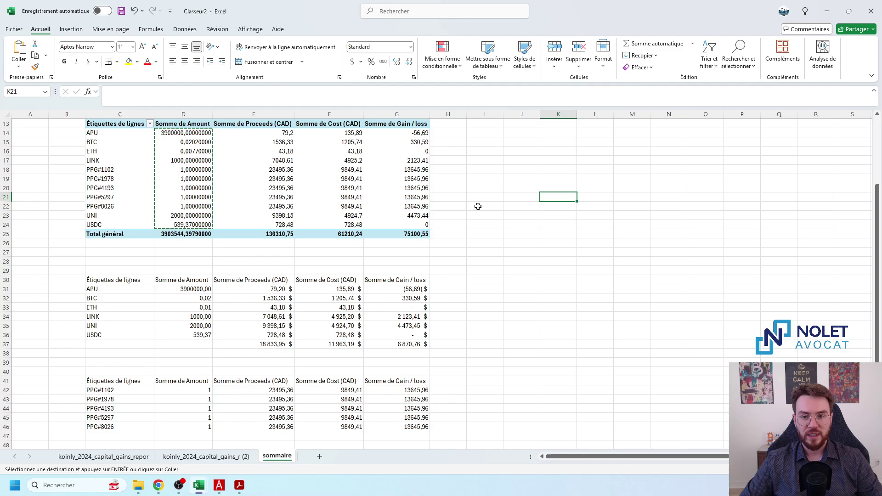
click(19, 66)
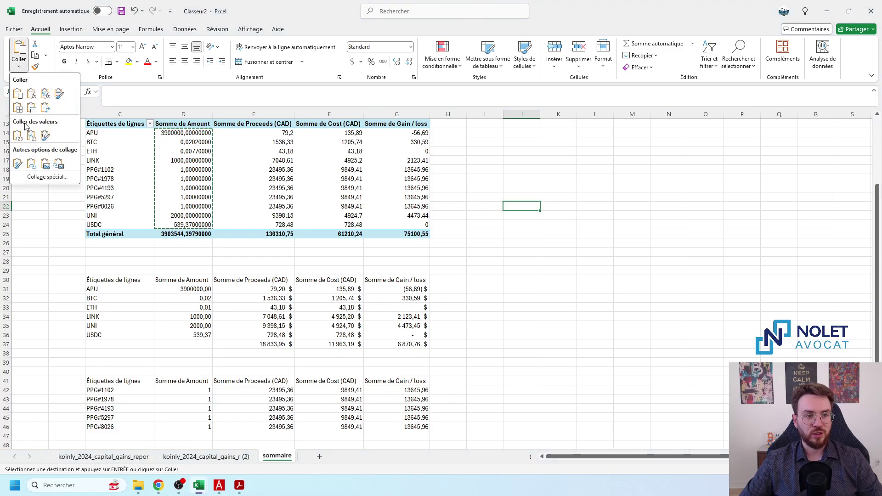
click(18, 135)
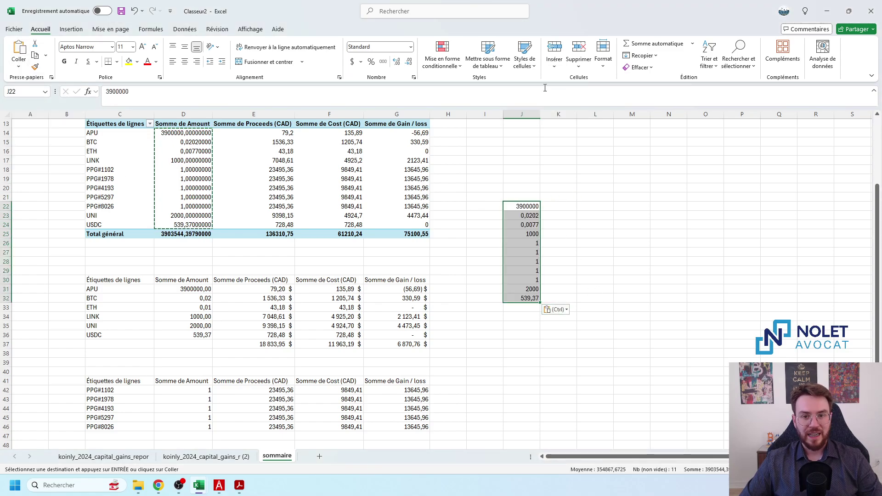
Experiment with the decimal places of the pasted amounts in column J and settle on four
click(396, 62)
click(396, 63)
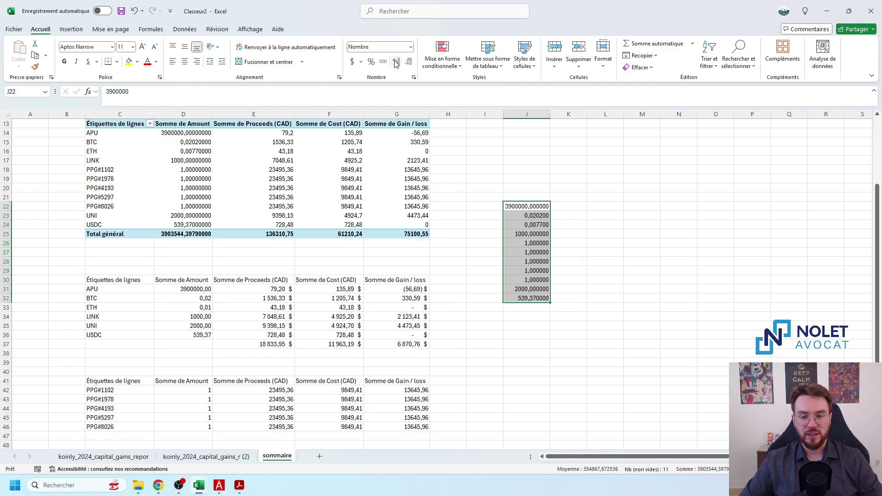
click(396, 62)
click(407, 63)
click(407, 63)
click(407, 62)
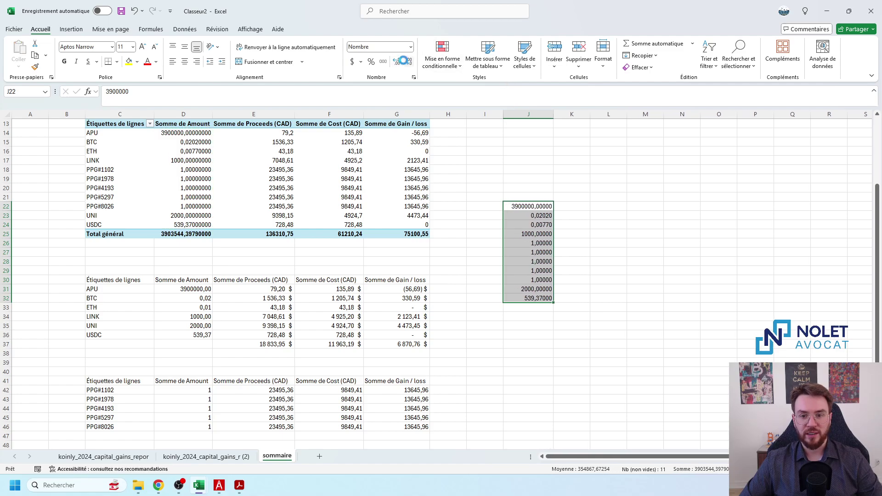
click(407, 63)
click(407, 62)
click(407, 63)
click(407, 63)
click(398, 64)
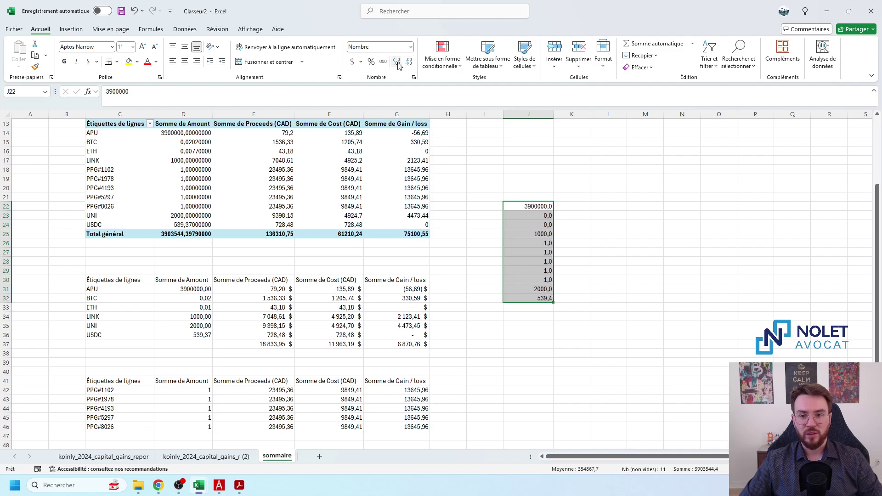
click(398, 64)
click(398, 64)
click(398, 64)
click(398, 64)
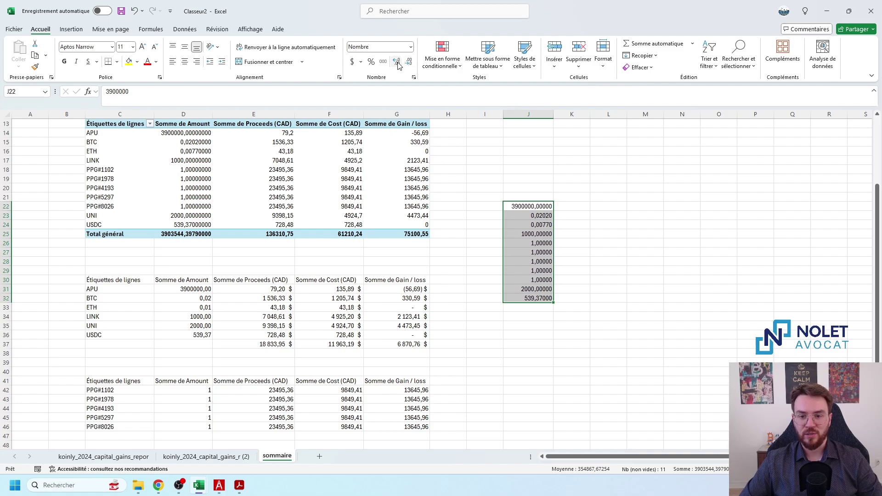
click(398, 64)
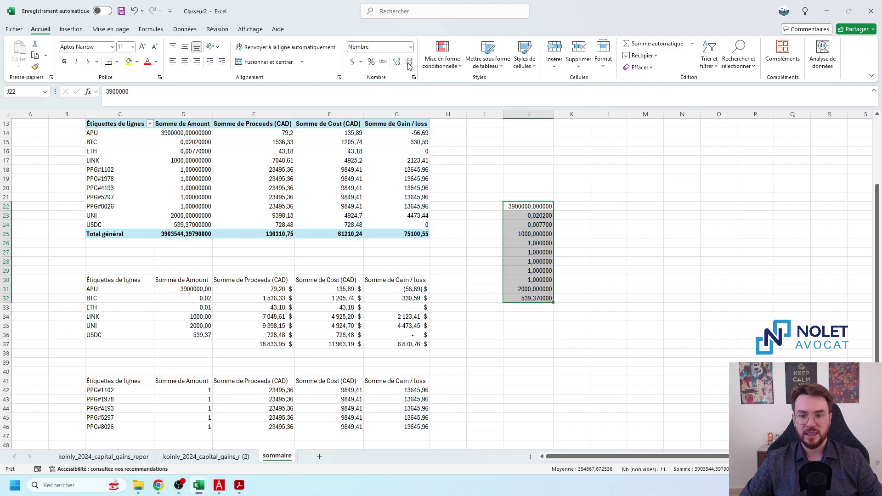
click(408, 65)
click(408, 65)
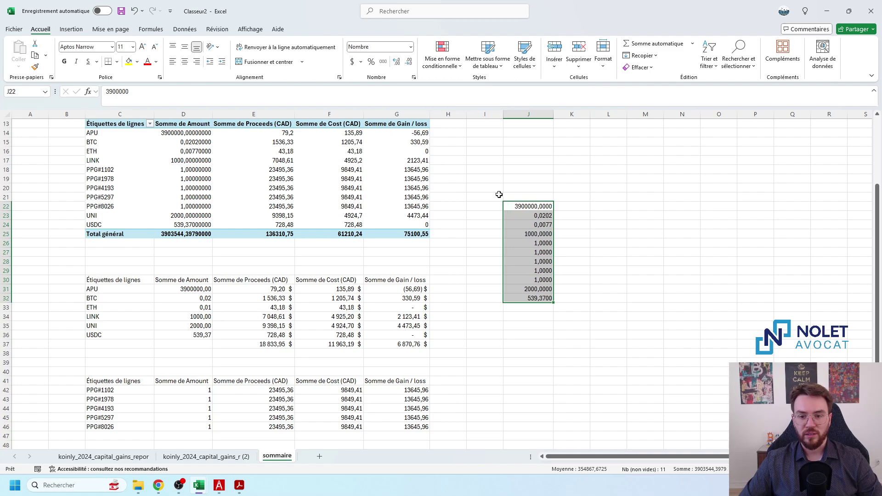
Replace the BTC and ETH amounts in the cryptocurrency table with the four-decimal values 0,0202 and 0,0077 copied from column J
click(645, 280)
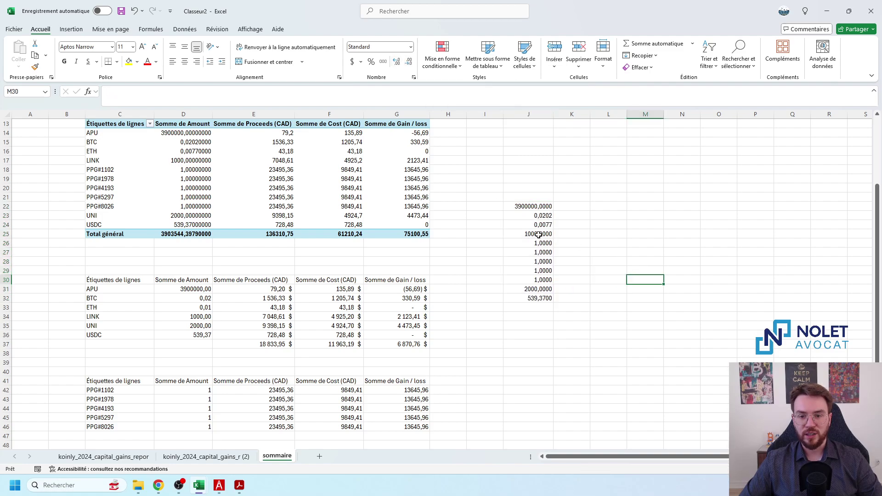
click(518, 219)
key(ctrl+c)
click(193, 298)
key(ctrl+v)
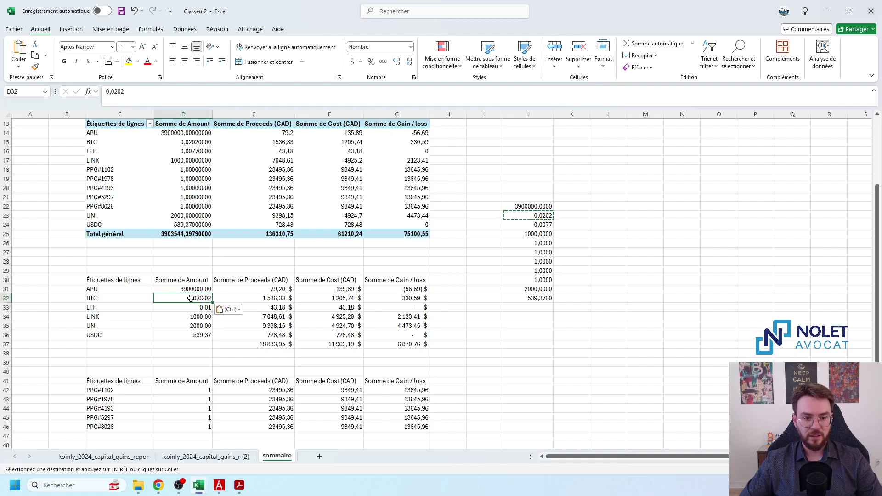
click(535, 224)
key(ctrl+c)
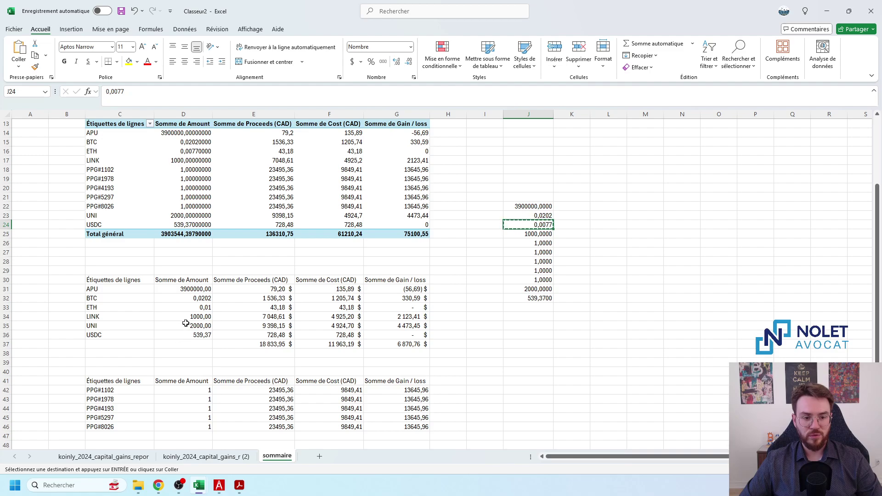
click(190, 307)
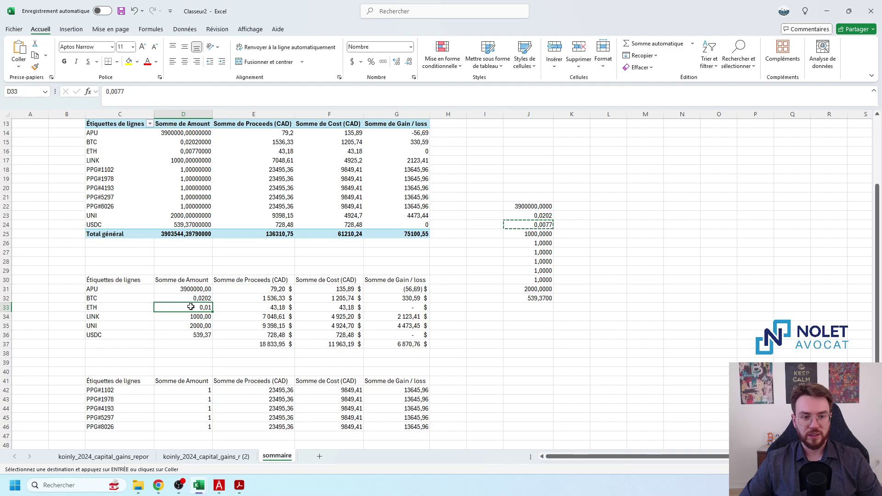
key(ctrl+v)
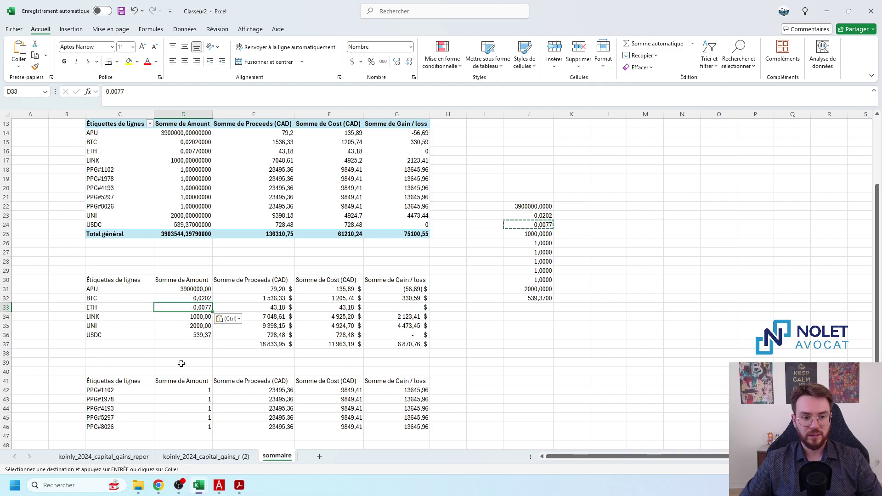
Clear the temporary copied amounts from column J
click(535, 299)
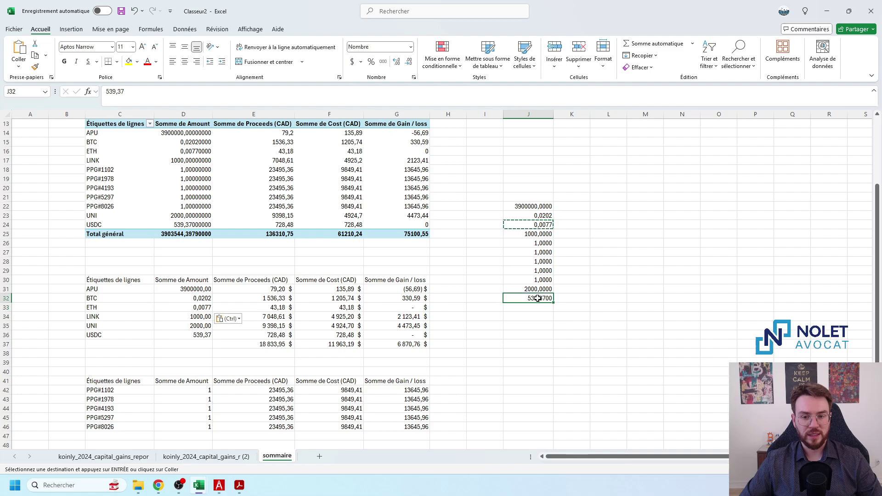
drag(609, 169, 537, 309)
key(Delete)
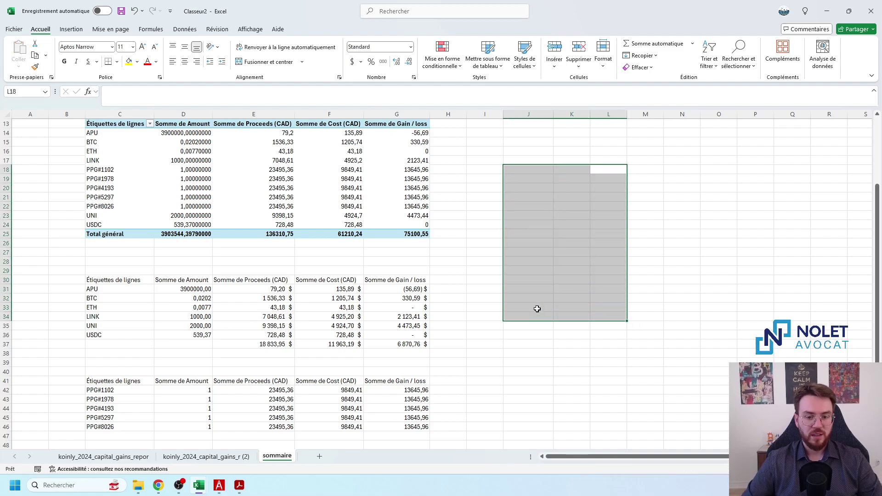
click(484, 363)
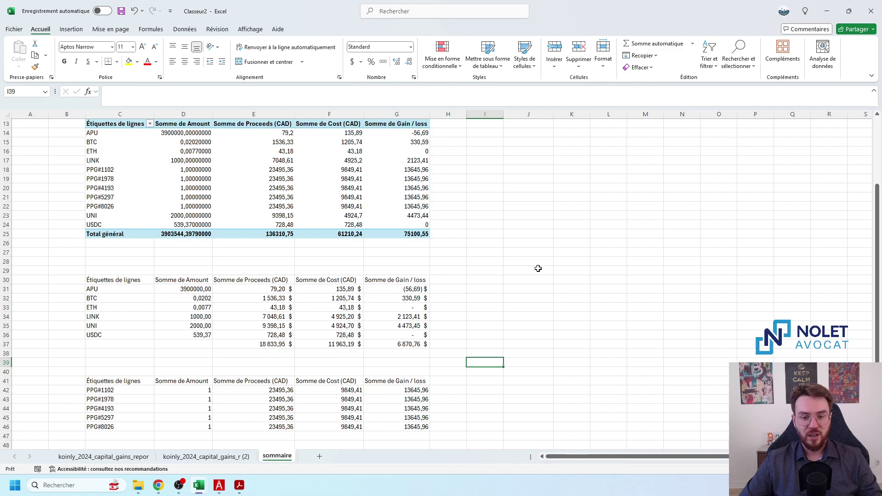
Switch to the TP-21.4.39 form and enter the cryptocurrency totals in section 4.2: 18833.95 on line 68 and 11963.19 on line 69
scroll(295, 336, down, 1)
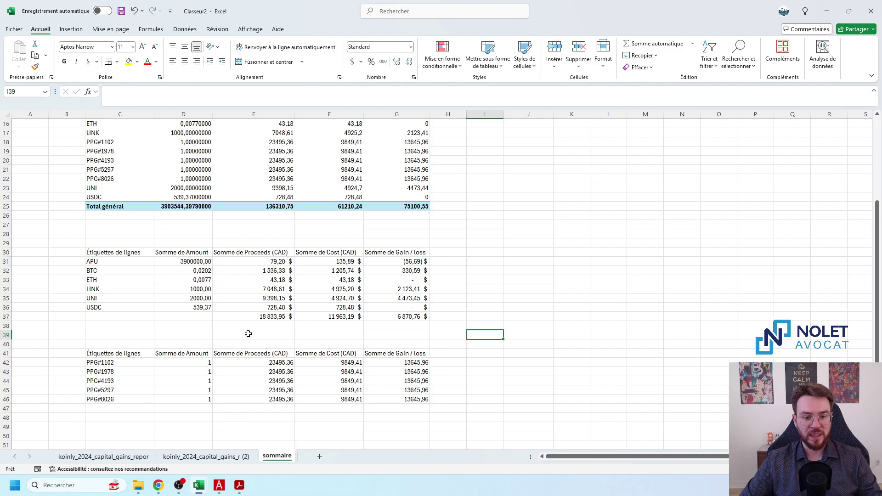
key(alt+Tab)
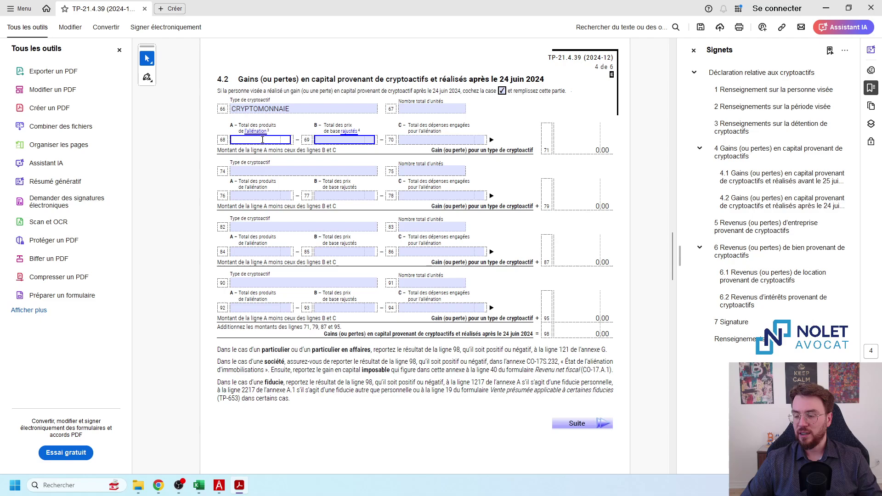
text(18)
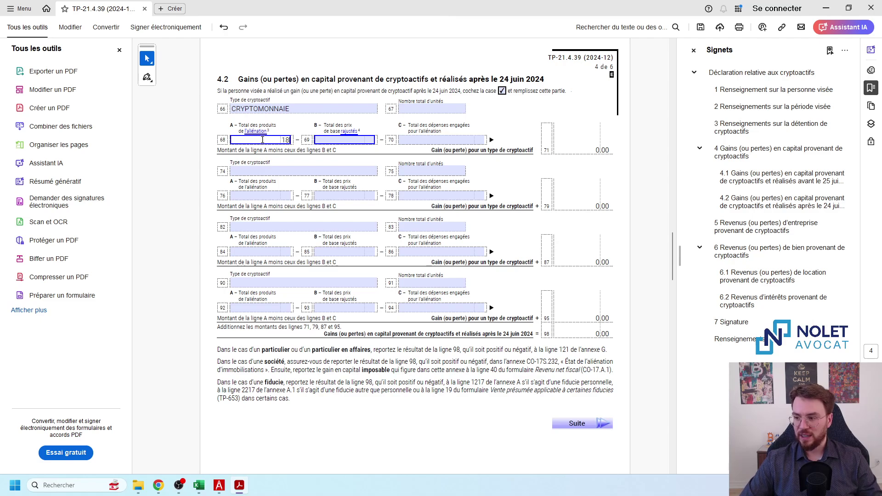
text(,8)
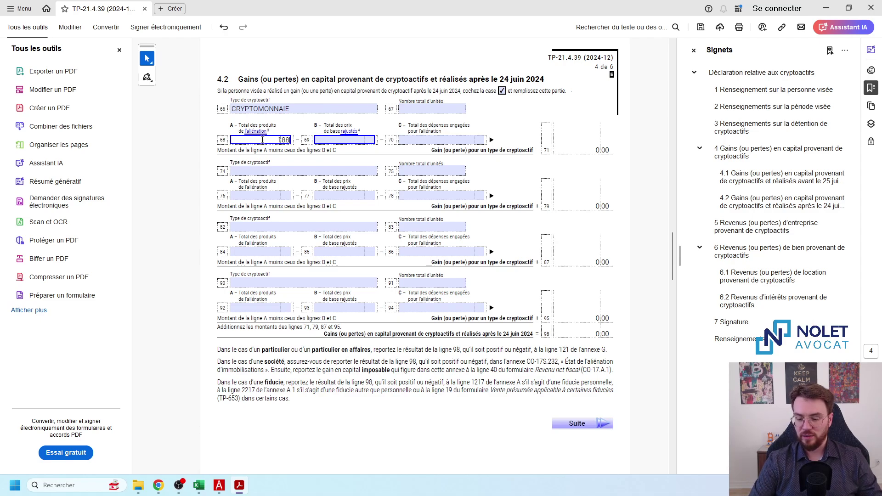
text(33.95)
key(Tab)
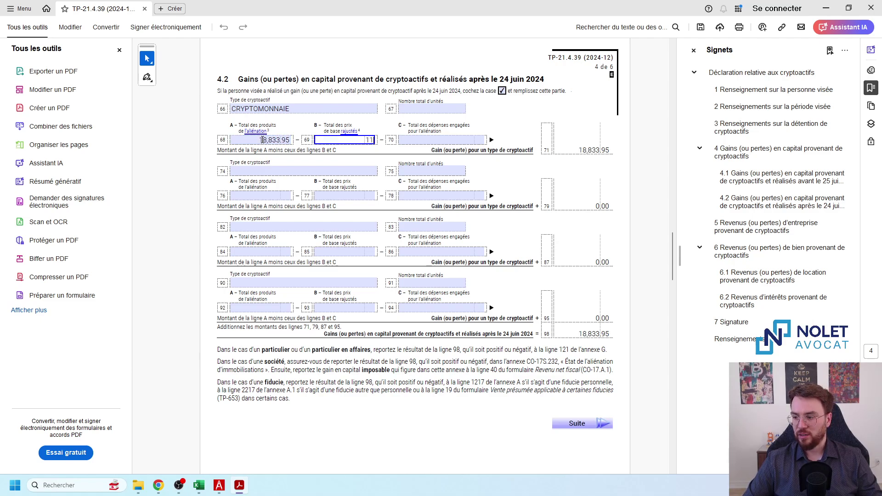
text(11963.19)
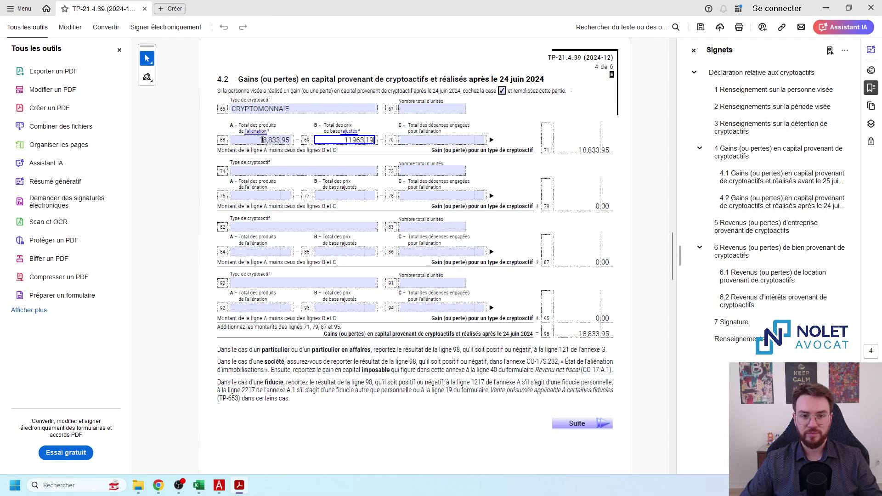
key(Tab)
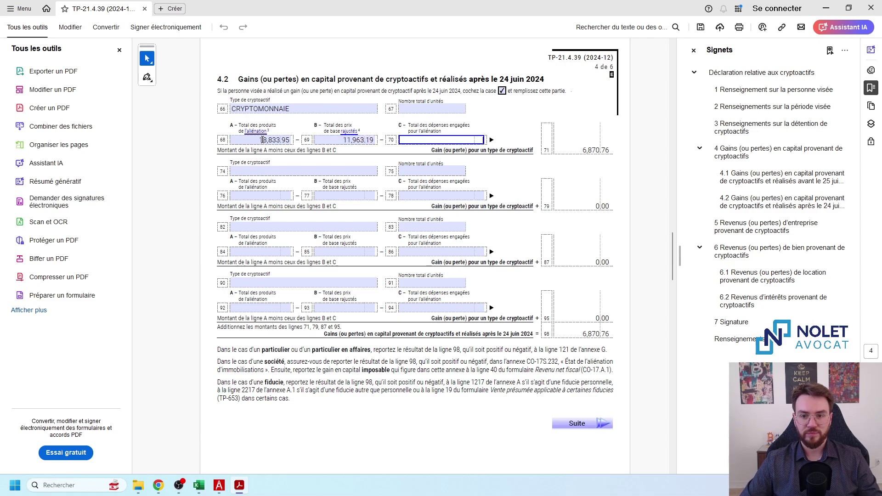
Enter JETONS NON FONGIBLES as the crypto-asset type on line 74 and change line 66 to CRYPTOMONNAIES
key(Tab)
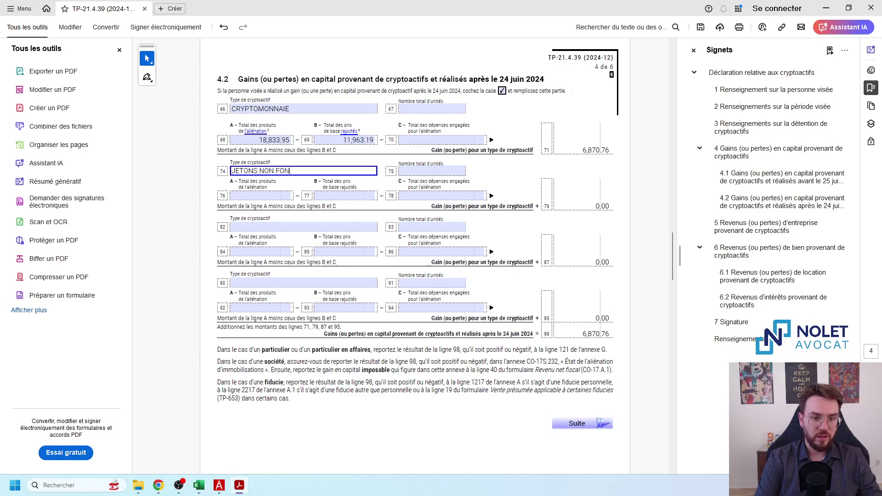
text(FONGIBLES)
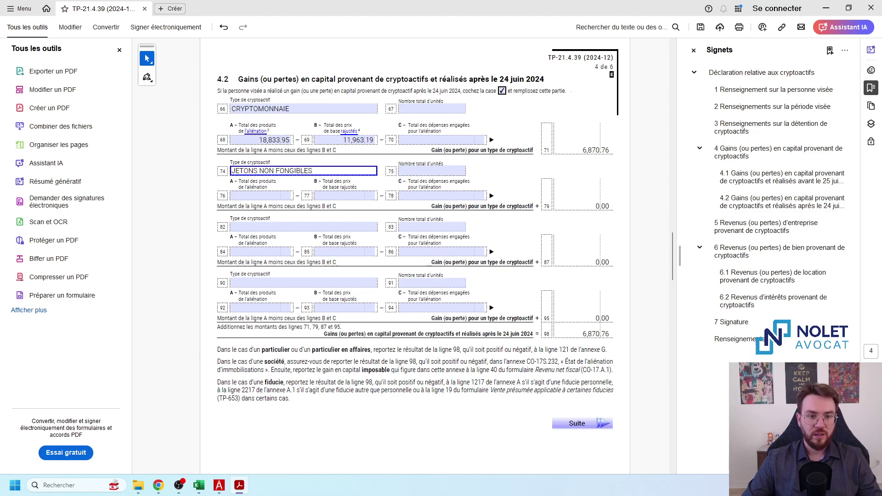
click(319, 109)
text(S)
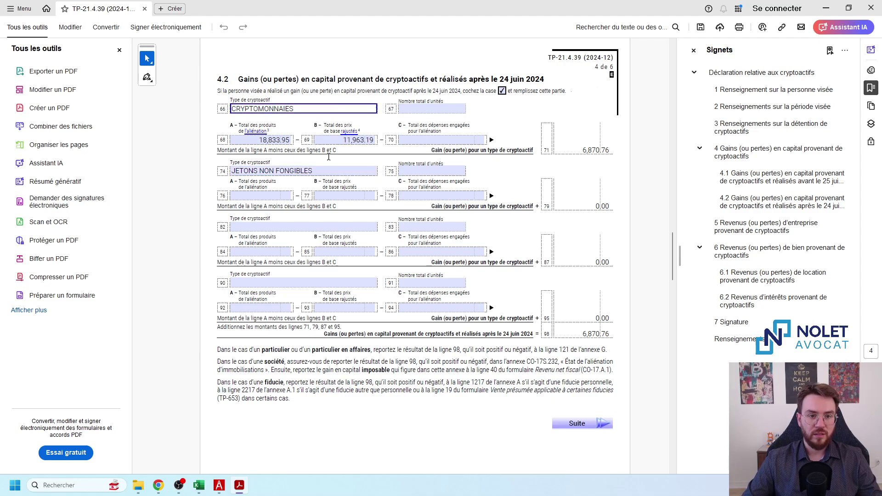
click(353, 164)
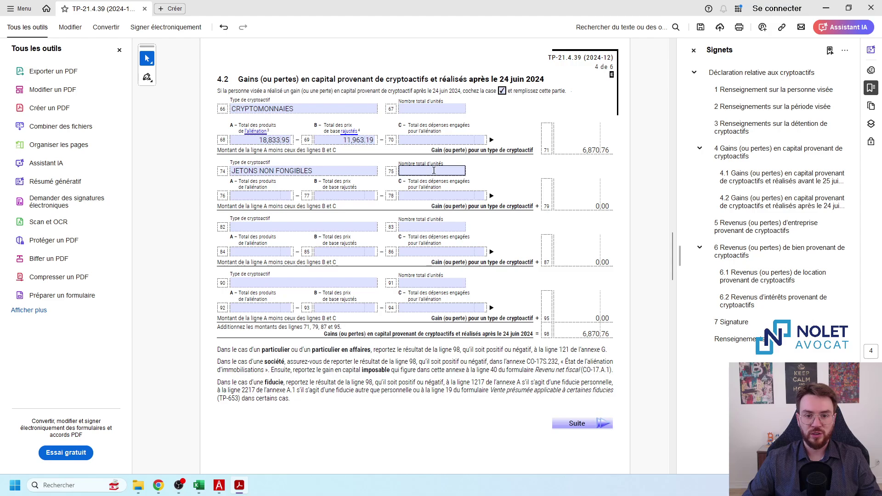
Switch back to Excel and total the PPG table's Somme de Gain / loss column in G47 with =SOMME(G42:G46)
key(alt+Tab)
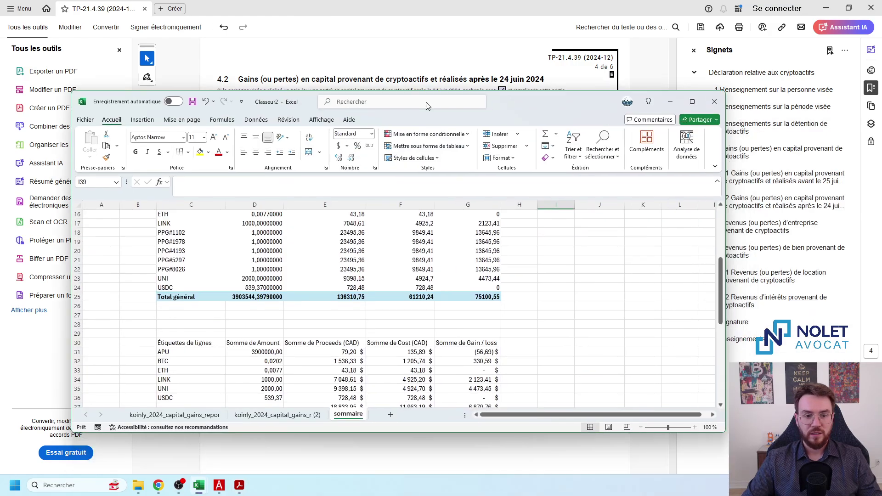
click(692, 95)
scroll(315, 358, down, 2)
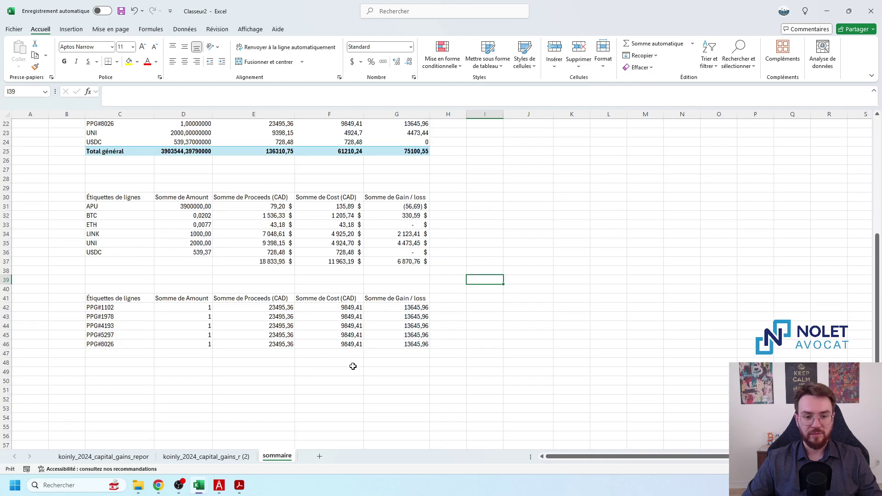
click(398, 357)
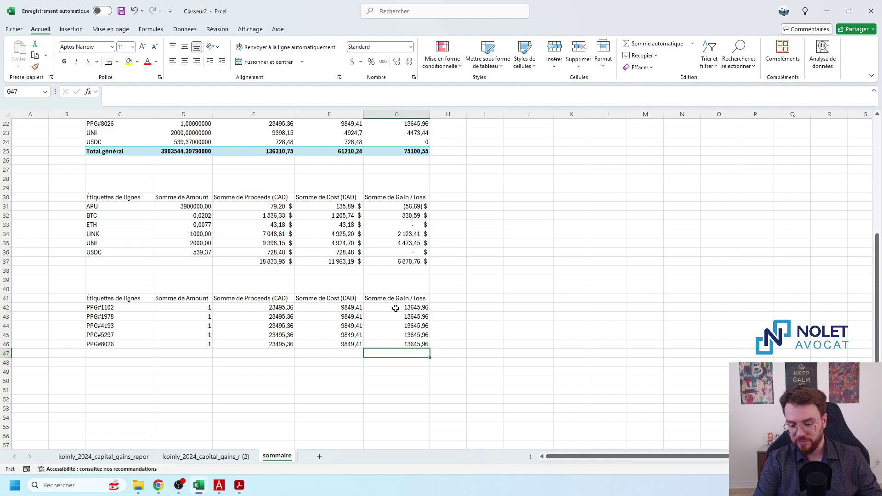
text(=SOMME()
key(Up)
key(Up)
key(Up)
key(Up)
key(Up)
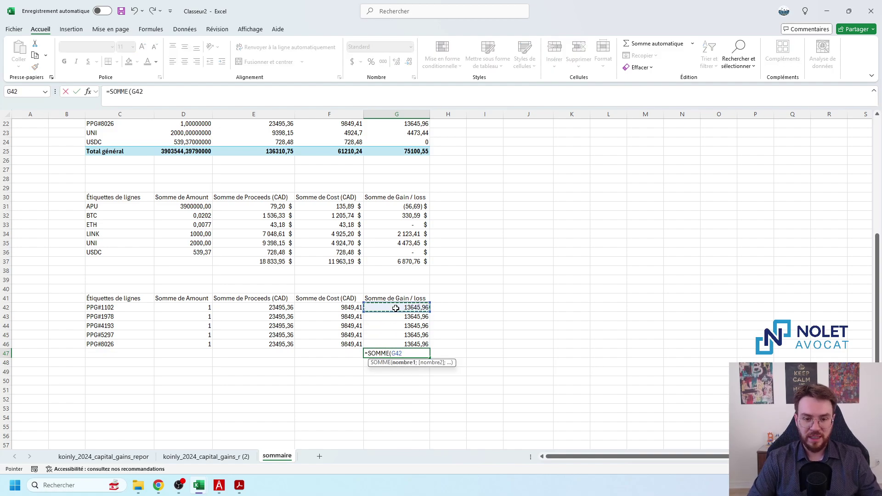
key(F8)
key(Down)
key(Down)
key(Down)
key(Down)
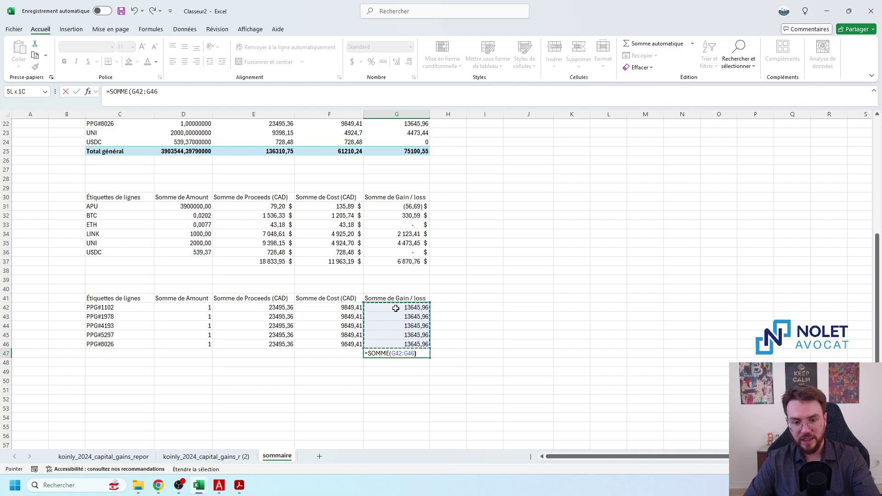
key(ctrl+Return)
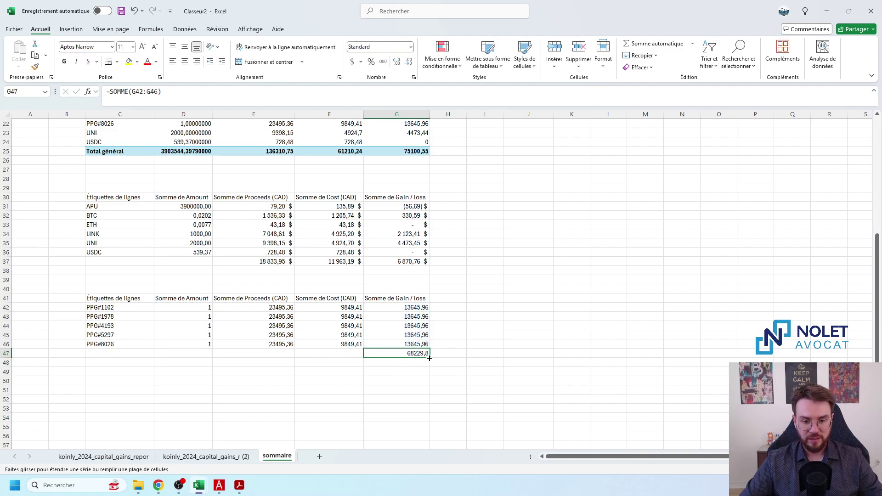
Extend the SOMME total across row 47 to the Cost and Proceeds columns, leaving the Amount total in D47 empty
mouse_move(430, 358)
mouse_down()
mouse_move(180, 360)
mouse_move(430, 355)
mouse_up()
click(244, 390)
click(195, 353)
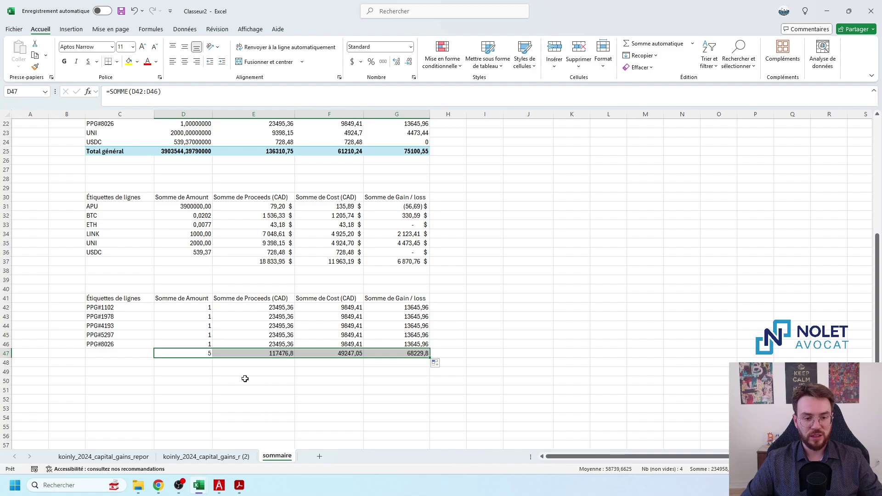
click(200, 351)
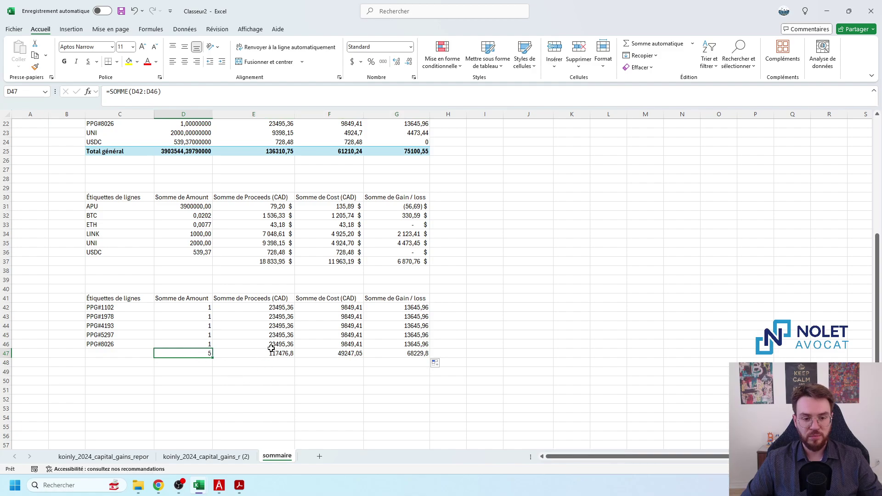
key(Delete)
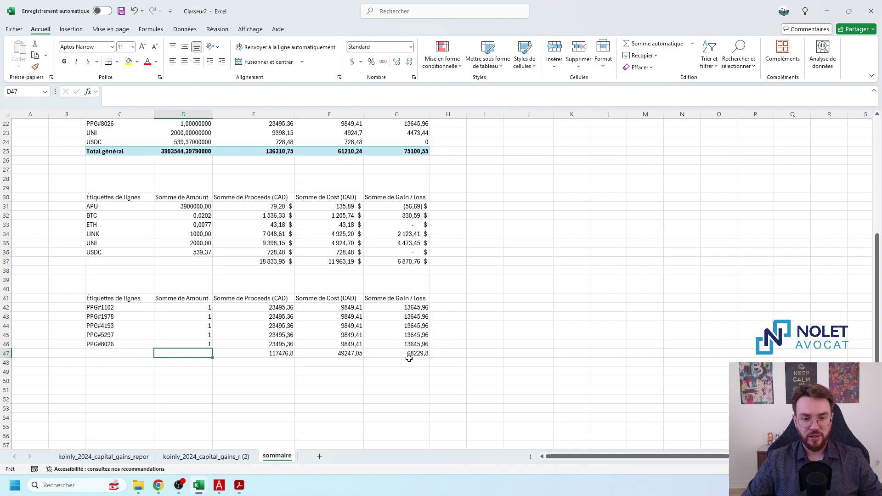
Apply the Comptabilité number format to the PPG table's Proceeds, Cost and Gain / loss values, including the totals, and check the Proceeds total's formula
drag(409, 358, 249, 307)
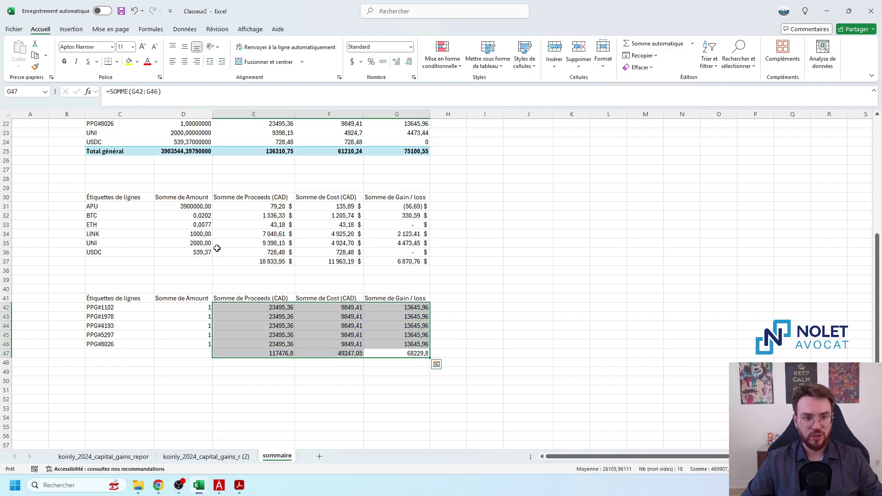
click(360, 62)
click(375, 76)
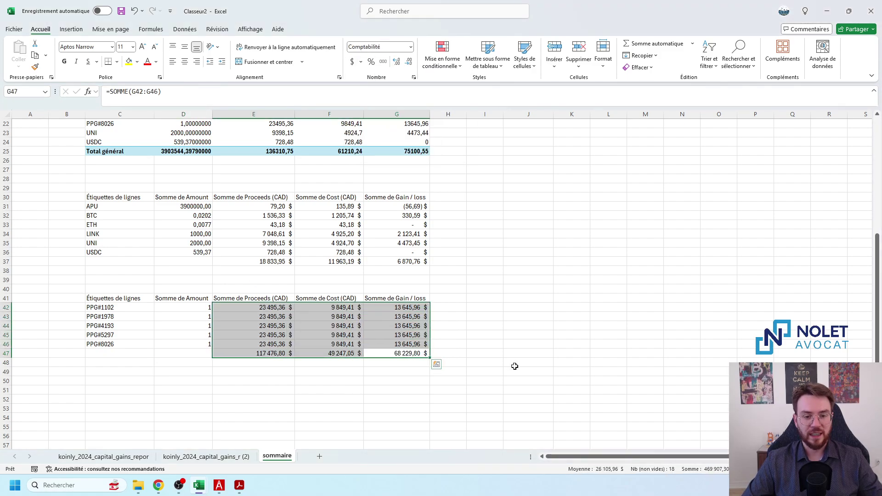
click(514, 346)
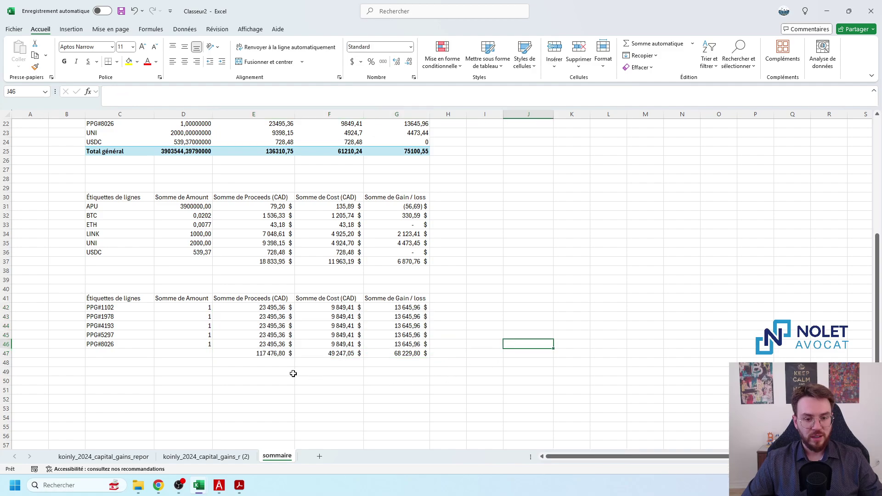
click(277, 354)
click(276, 93)
key(Return)
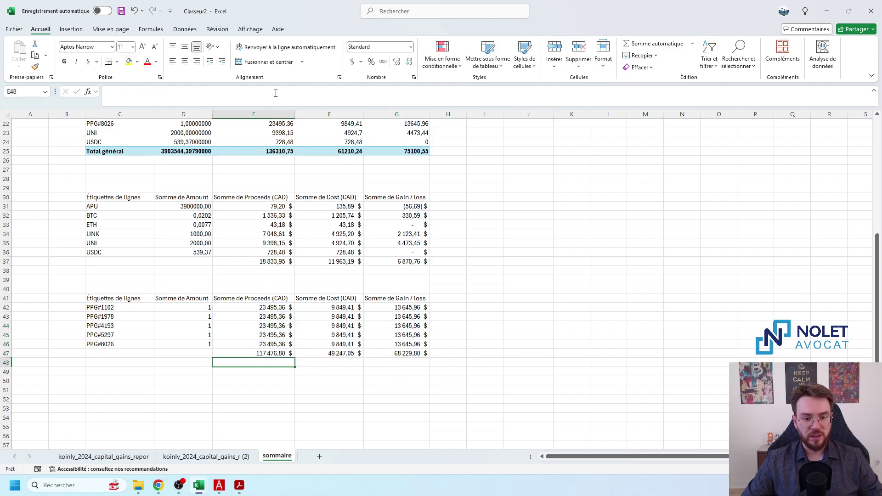
Switch to the TP-21.4.39 form and enter the JETONS NON FONGIBLES amounts: 117,476.80 on line 76 and 49,247.05 on line 77
click(827, 11)
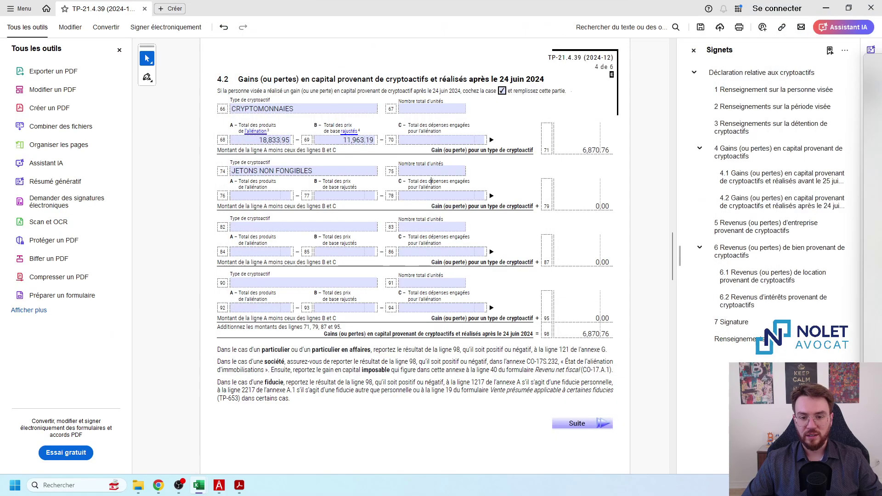
click(274, 196)
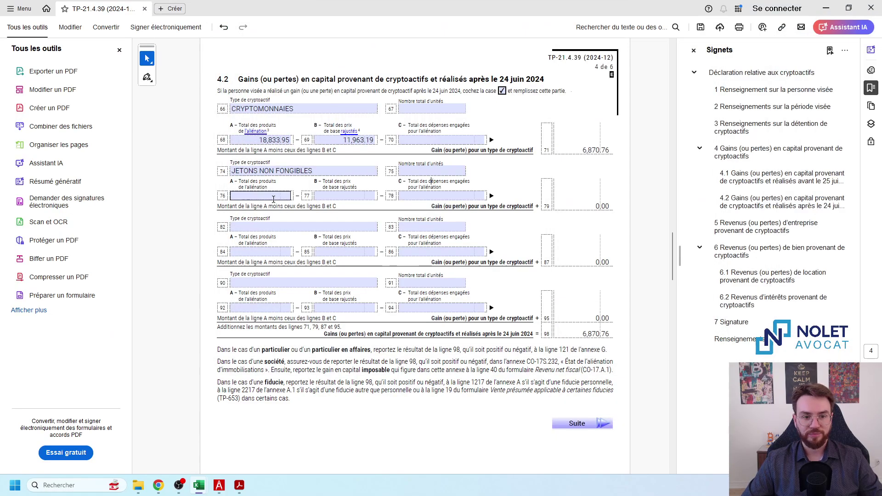
text(117)
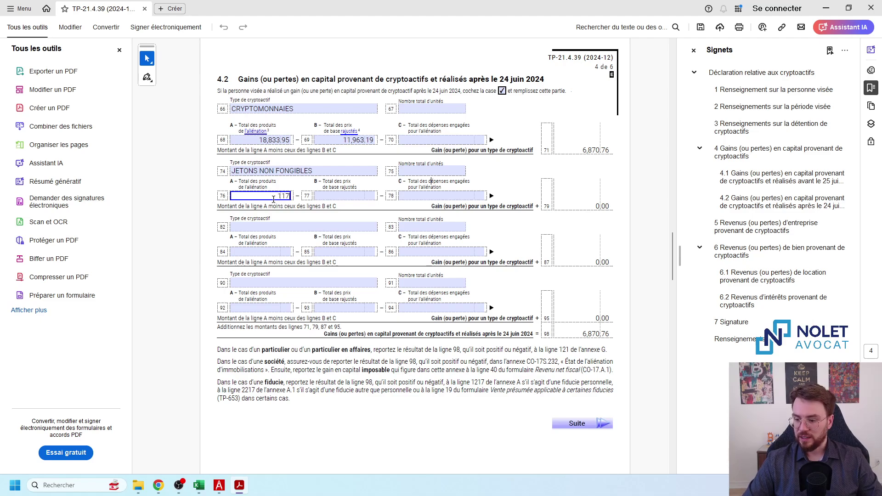
text(,476.80)
key(Tab)
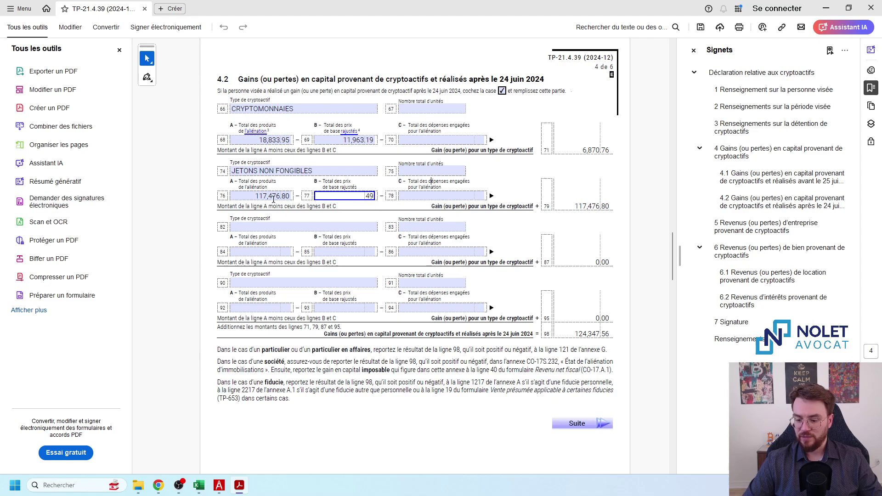
text(49,247.05)
key(Tab)
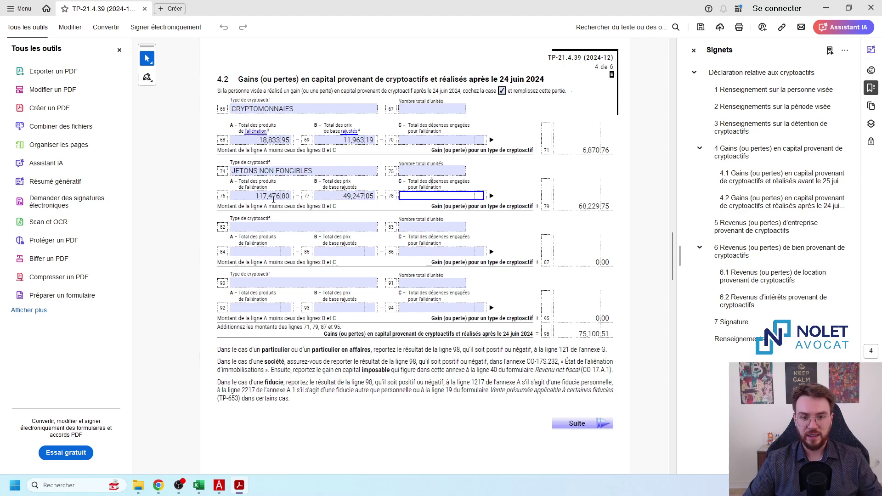
click(555, 241)
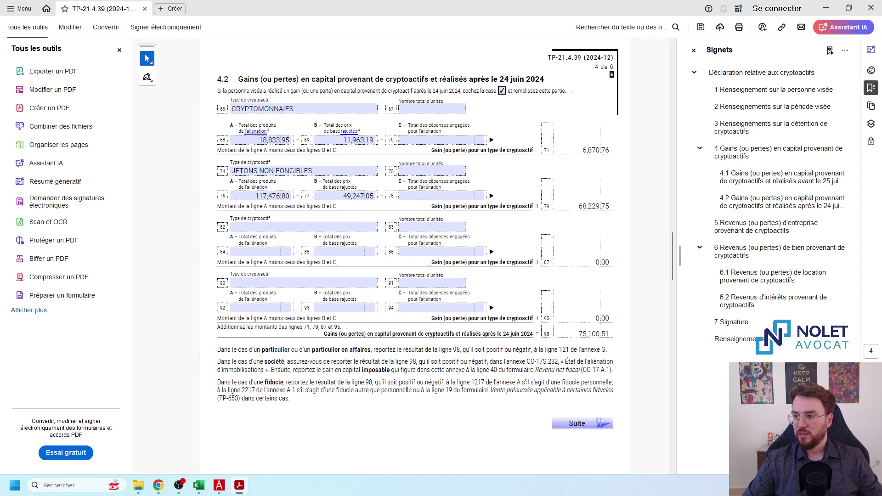
Return to Excel's sommaire sheet and add in G52 the gain totals G47 and G37 and the period 1 pivot table's Total général gain
key(alt+Tab)
scroll(572, 369, down, 2)
scroll(579, 348, up, 2)
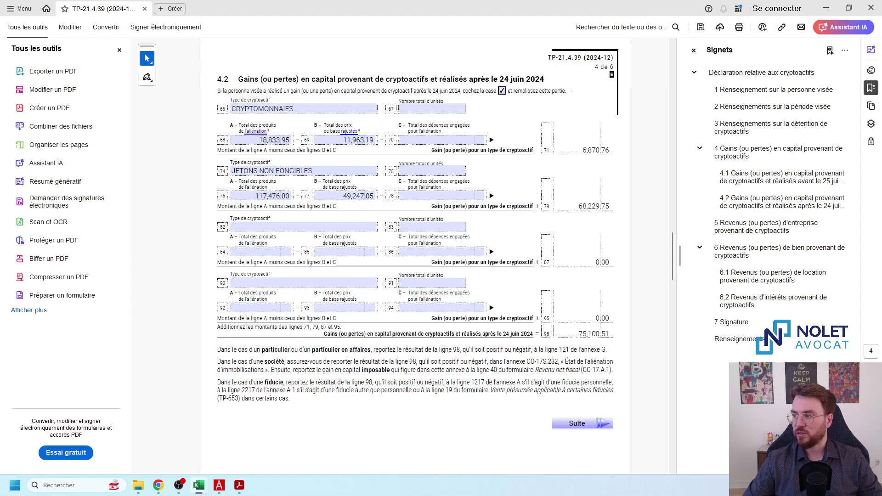
key(alt+Tab)
double_click(378, 95)
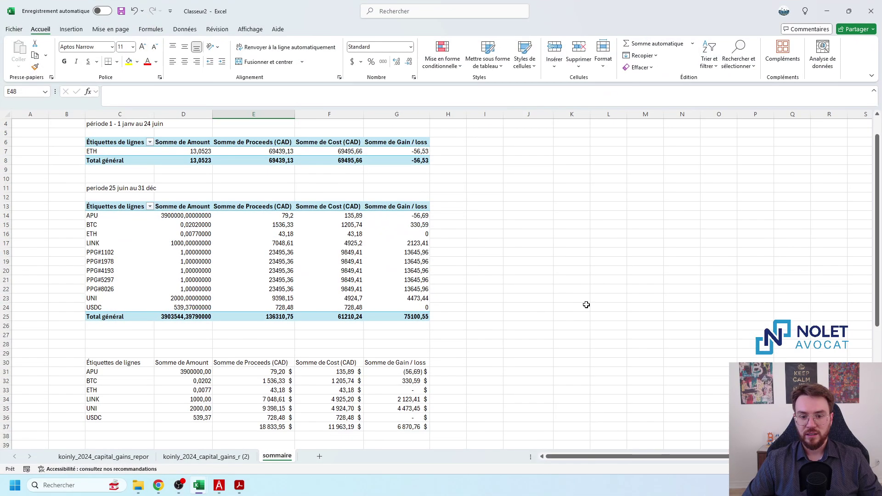
scroll(462, 362, down, 5)
click(404, 425)
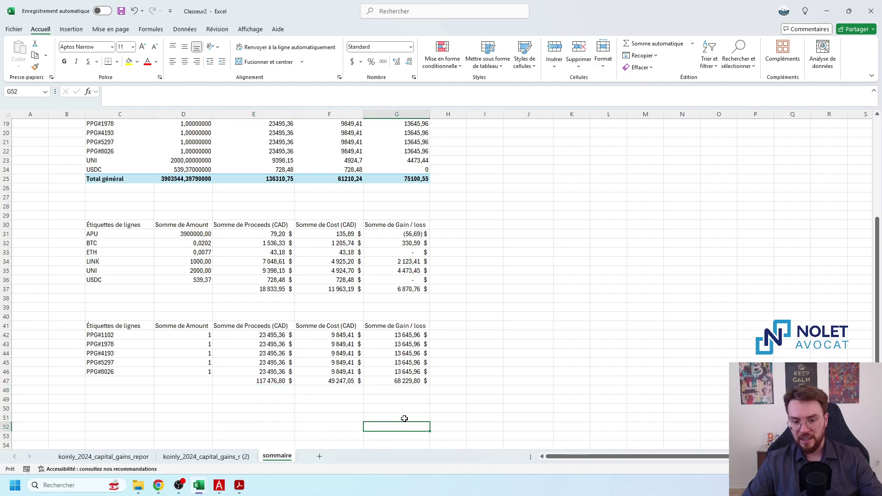
text(=)
click(407, 380)
text(+)
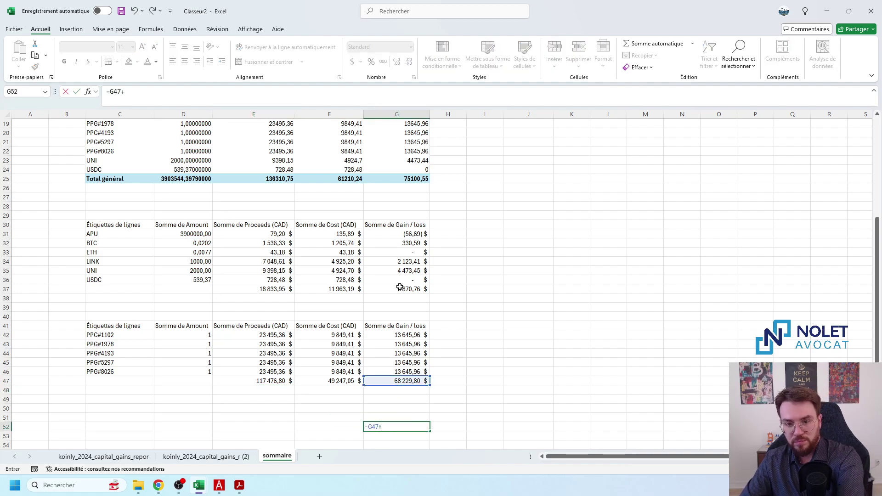
click(401, 288)
scroll(411, 287, up, 3)
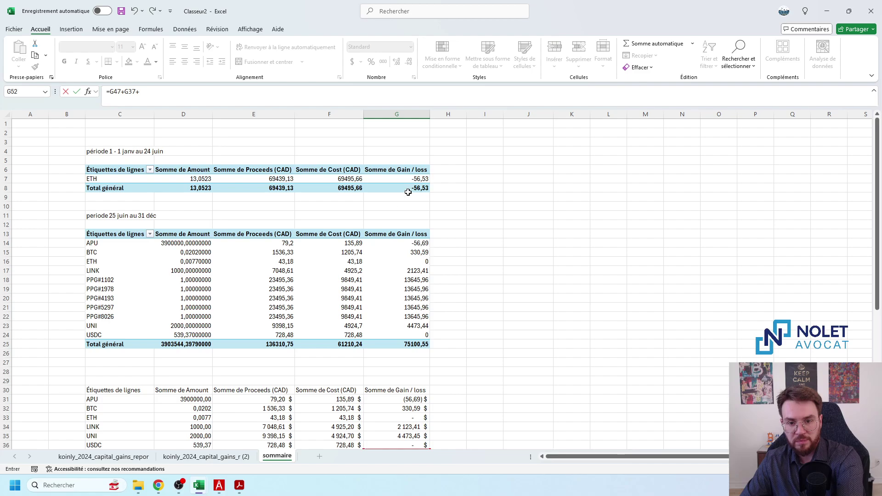
text(+)
click(407, 189)
key(Return)
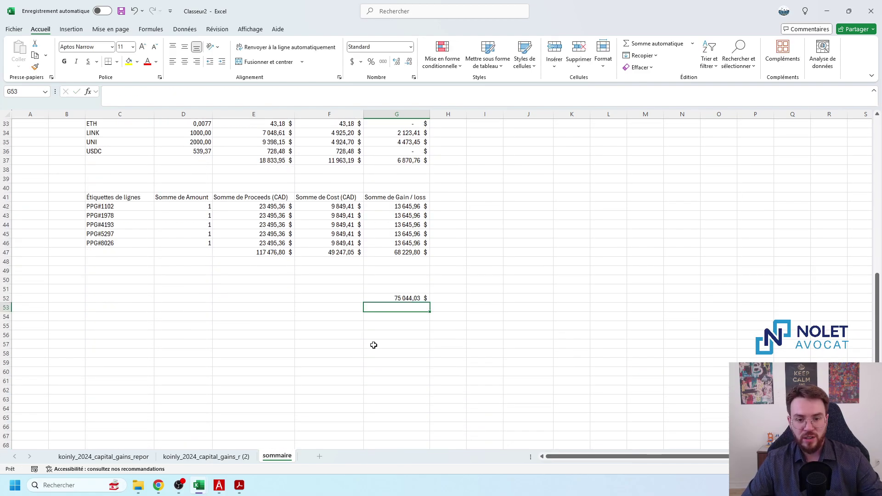
Switch to Chrome and check the Capital gains / P&L total in Koinly's 2024 tax report
click(157, 488)
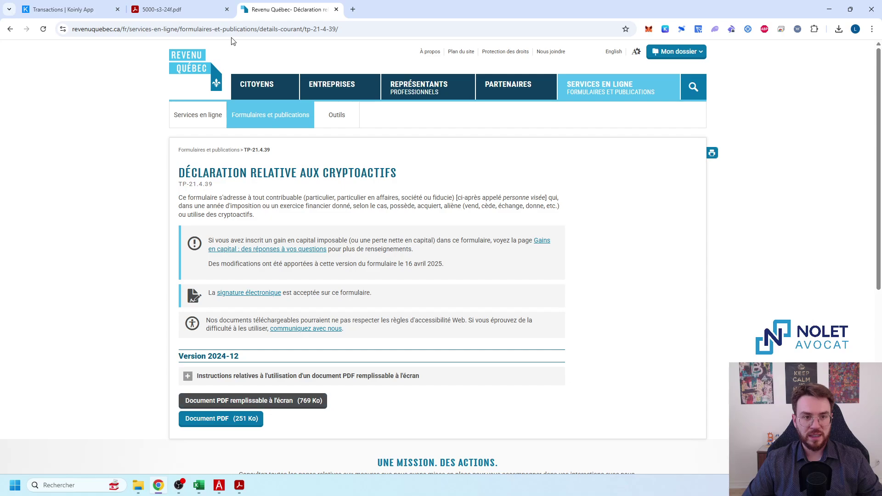
click(66, 8)
scroll(169, 272, up, 4)
scroll(169, 273, up, 10)
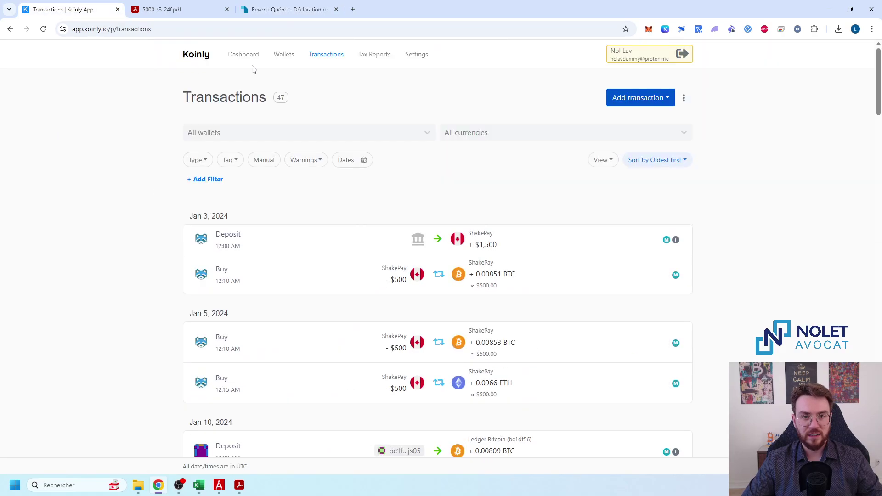
click(378, 57)
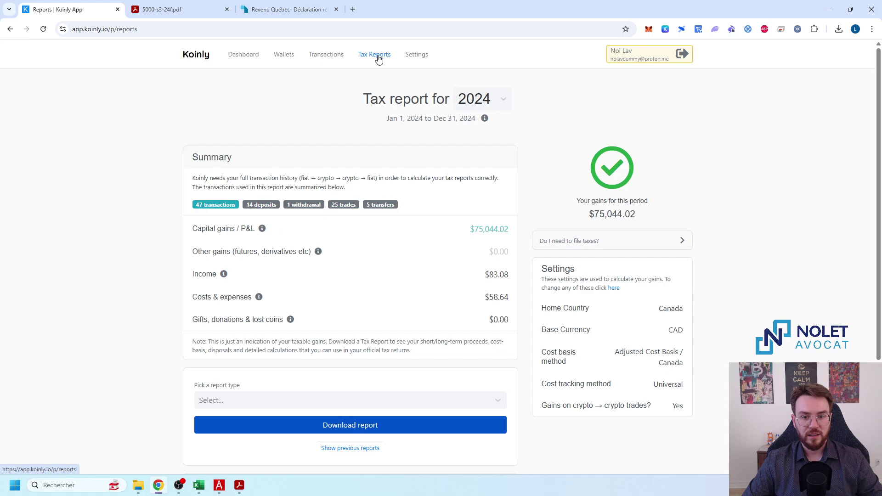
triple_click(486, 233)
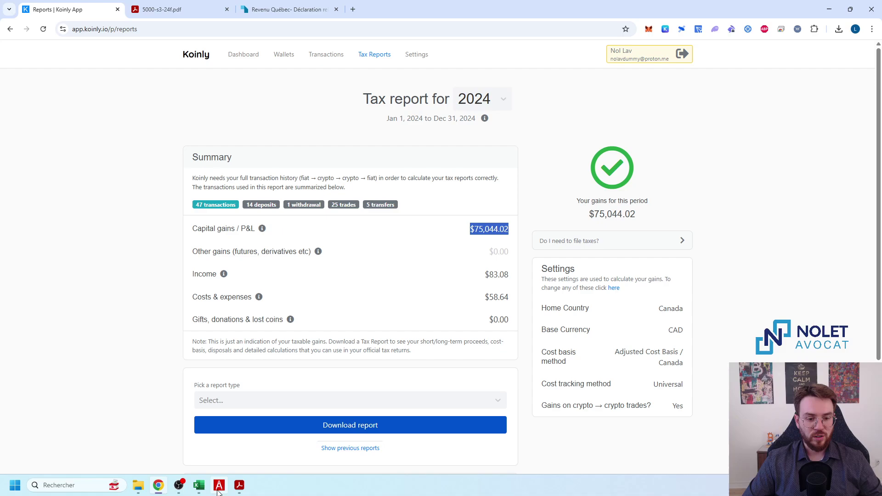
Switch back to the TP-21.4.39 form and review its sections from the personal information through interest income and the signature
click(240, 485)
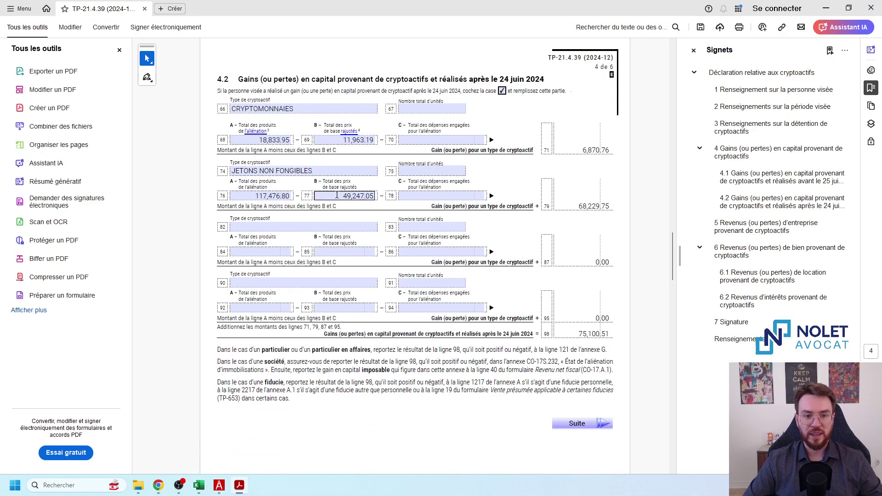
scroll(299, 197, up, 10)
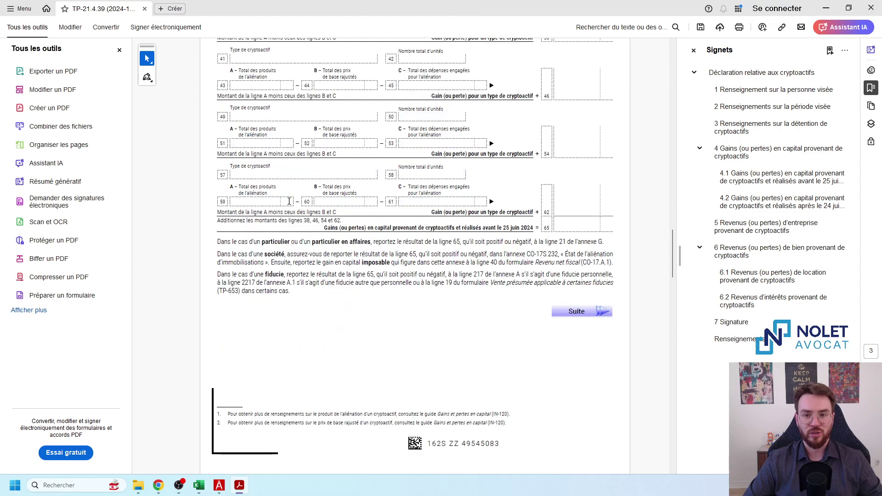
scroll(300, 199, up, 15)
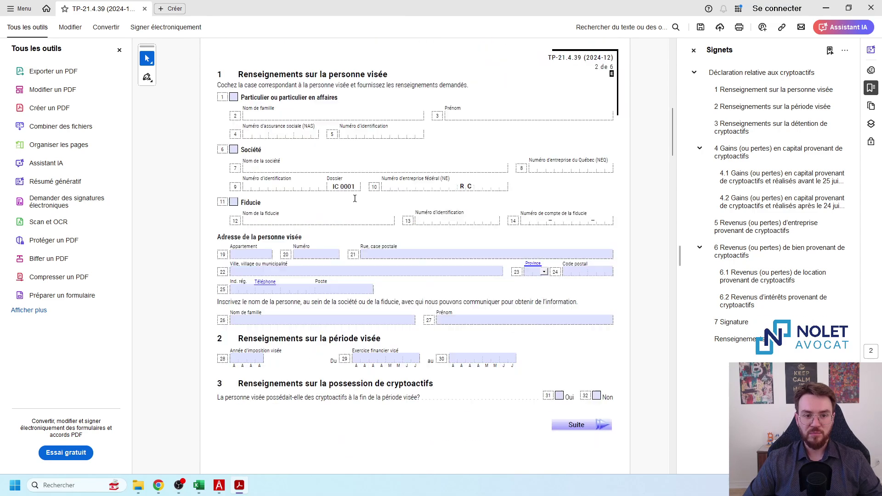
scroll(372, 207, down, 20)
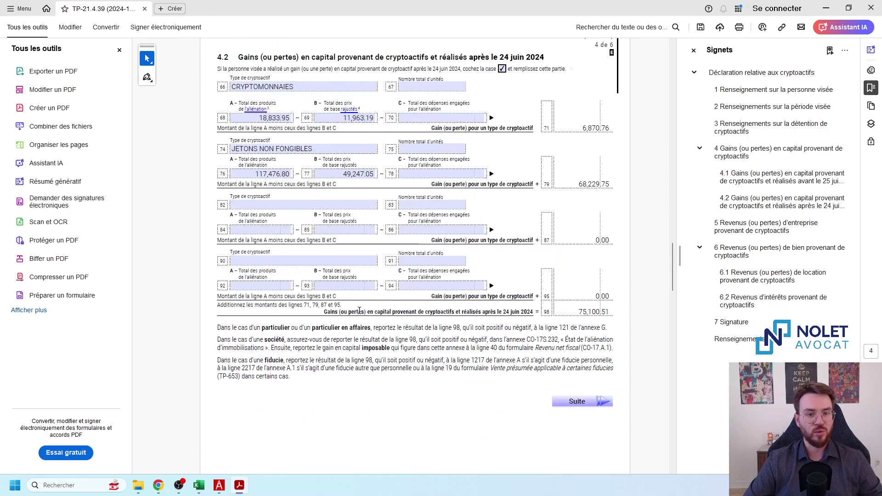
scroll(359, 311, down, 10)
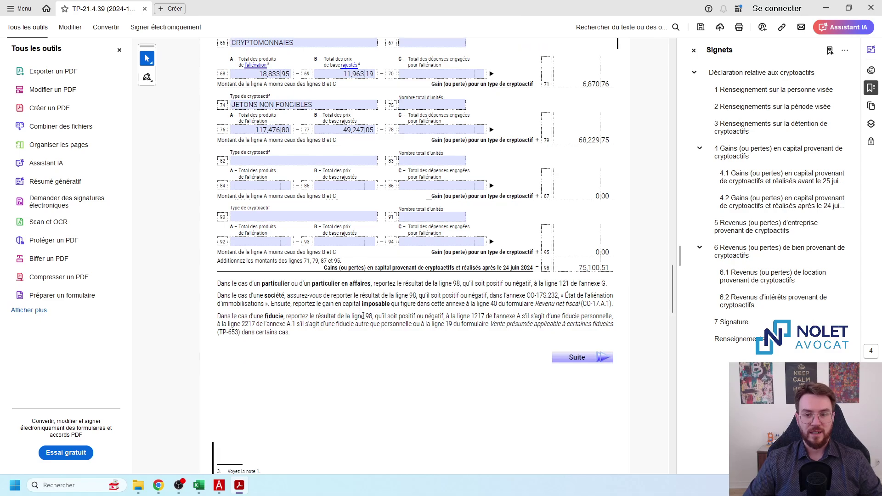
scroll(371, 318, down, 5)
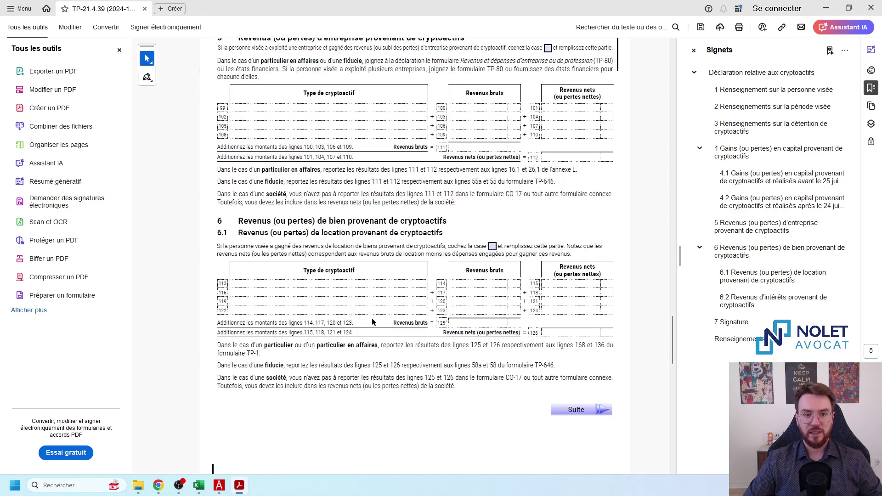
scroll(374, 319, down, 8)
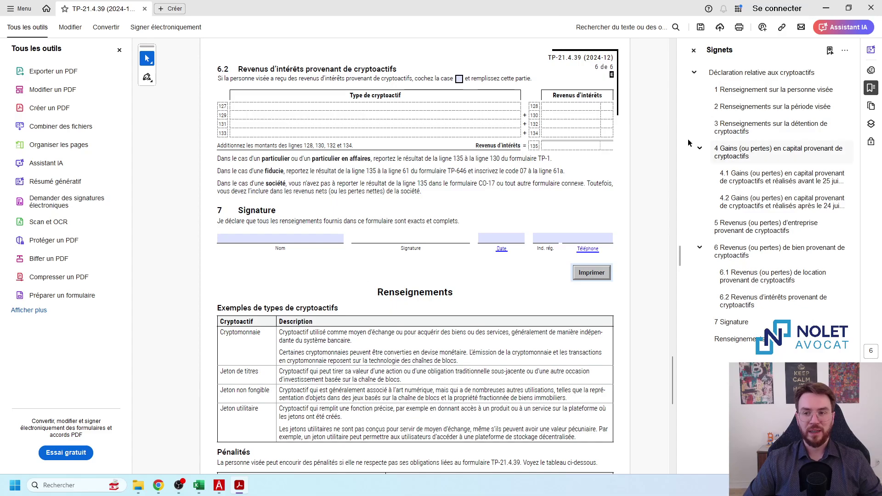
Look again at Koinly's 2024 tax report summary in Chrome and return to the PDF form
click(158, 486)
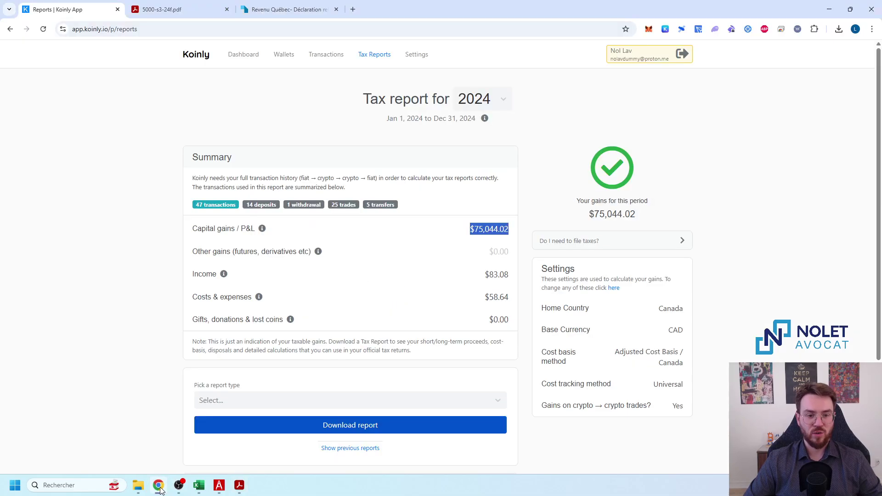
click(159, 331)
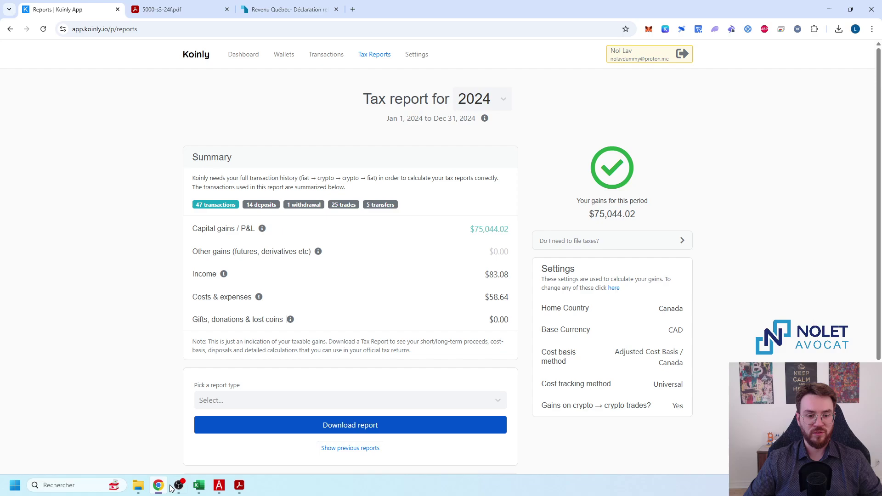
click(236, 490)
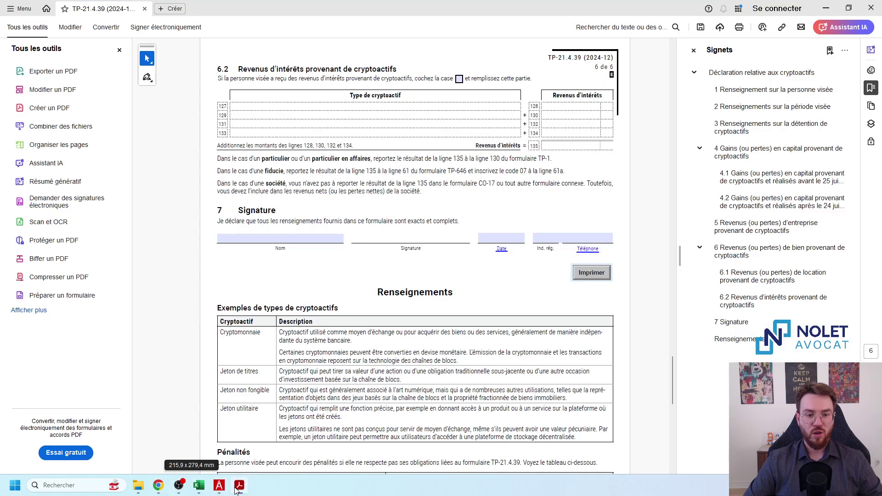
Switch to the Classeur2 workbook in Excel and review the cryptocurrency and PPG tables and the G52 formula on the sommaire sheet
click(204, 486)
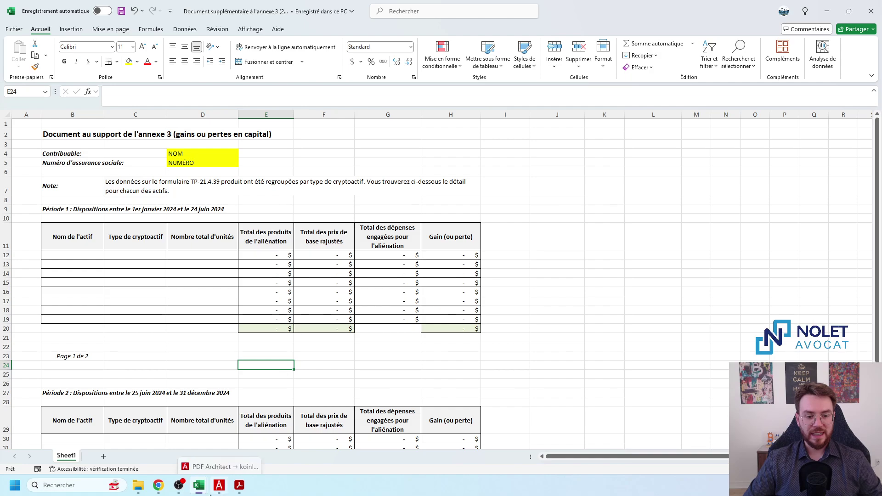
mouse_move(206, 492)
click(298, 437)
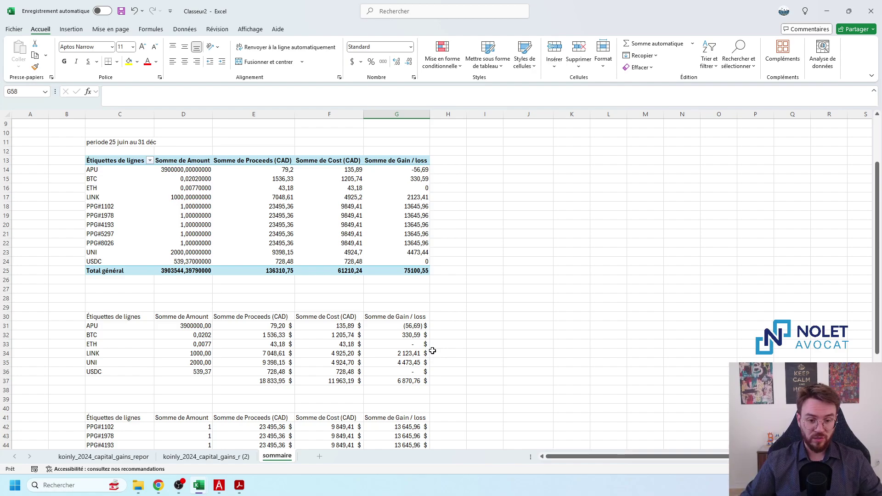
scroll(437, 352, down, 3)
scroll(437, 351, down, 1)
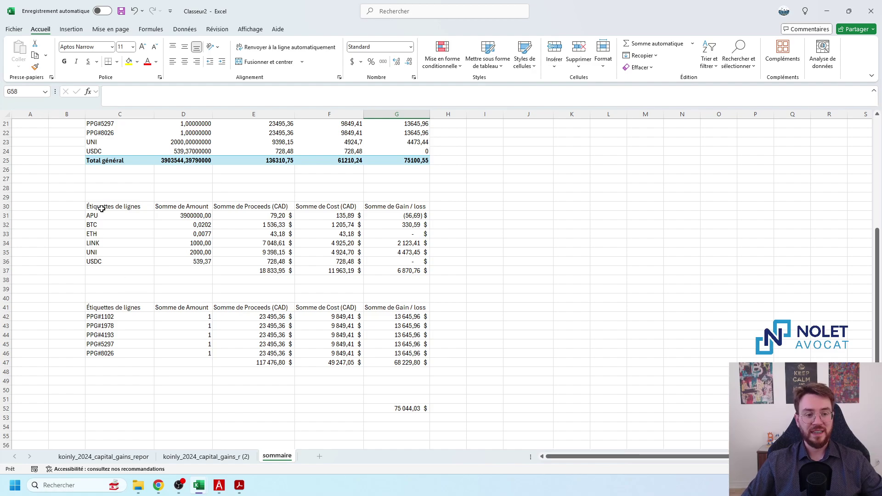
drag(102, 208, 421, 360)
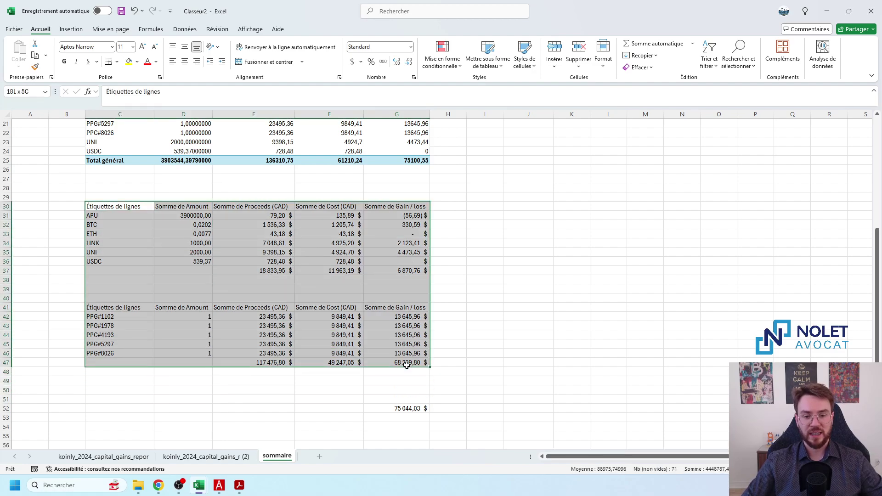
click(518, 348)
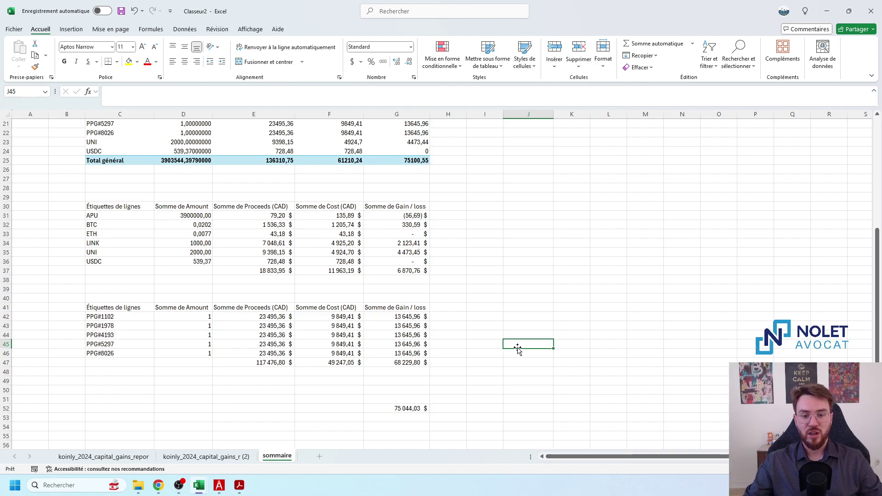
click(387, 410)
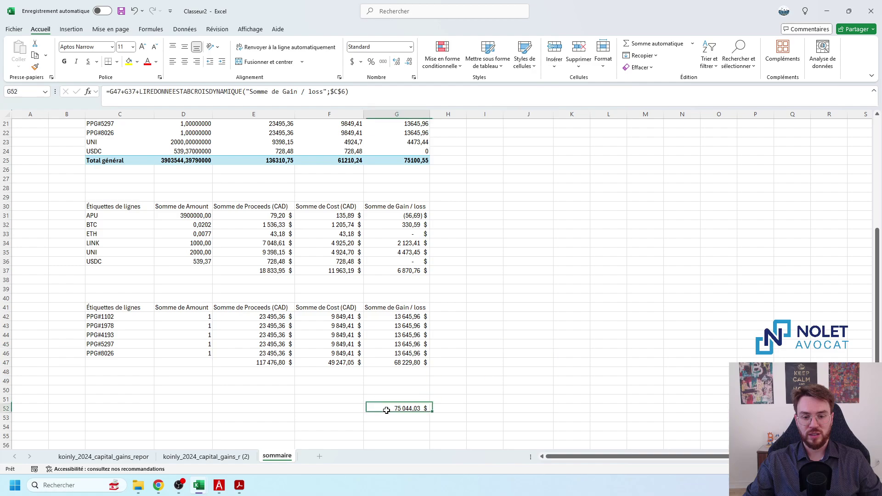
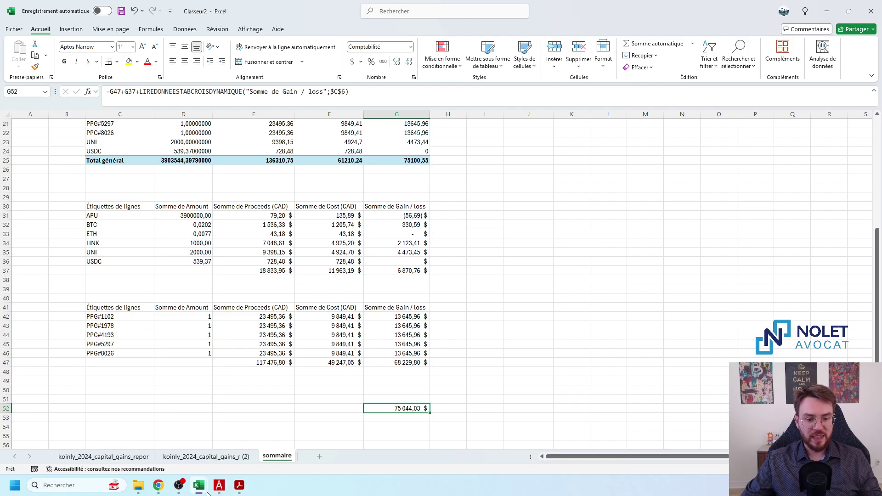
Switch to the Annexe pour le TP-21.4.39 (2024) workbook and show its Section 4.1 table
mouse_move(201, 494)
click(99, 434)
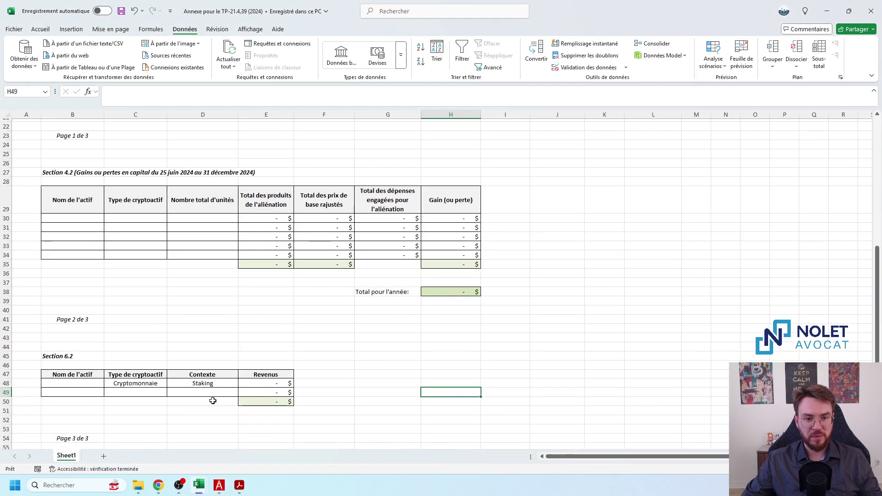
scroll(306, 390, up, 2)
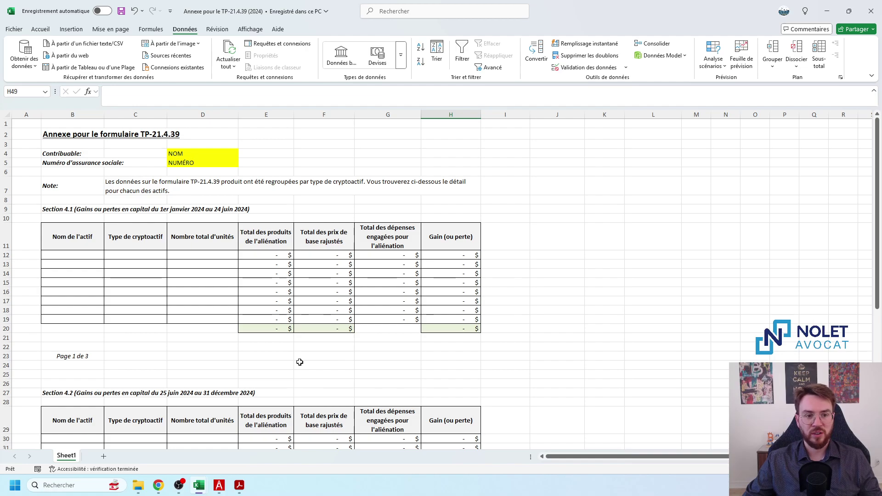
Review the annex's tables for sections 4.1, 4.2 and 6.2, and check section 4.2 of the TP-21.4.39 form in Acrobat
scroll(300, 363, down, 7)
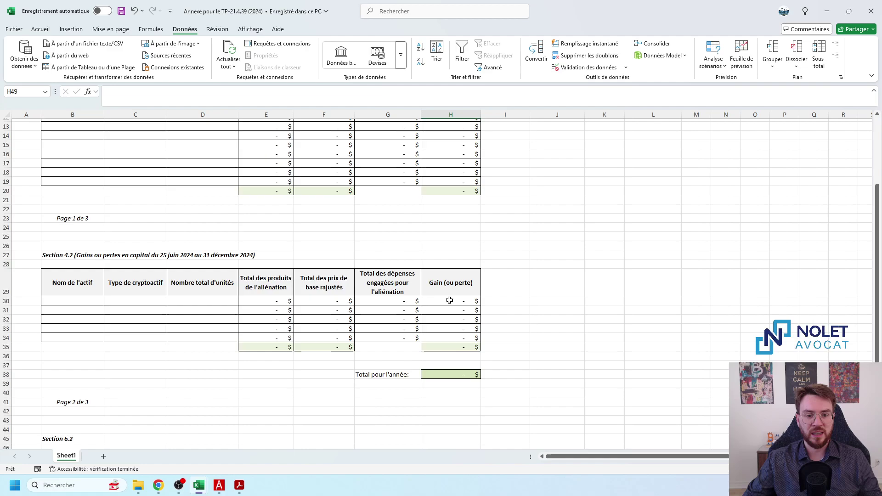
scroll(327, 346, down, 4)
scroll(333, 353, up, 11)
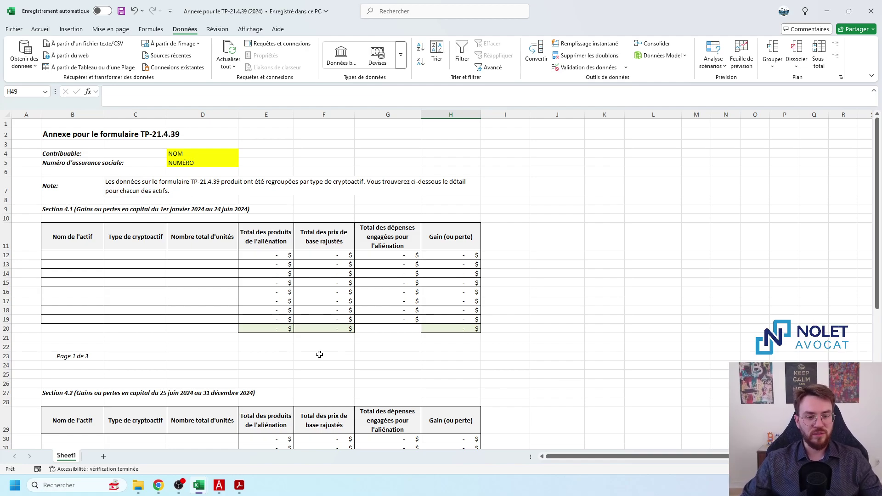
click(239, 493)
scroll(358, 284, up, 10)
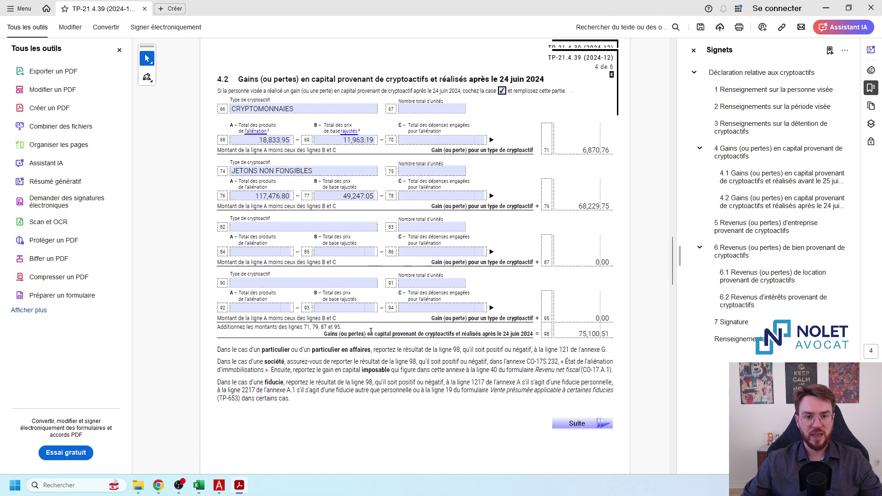
scroll(358, 284, down, 3)
scroll(358, 284, down, 1)
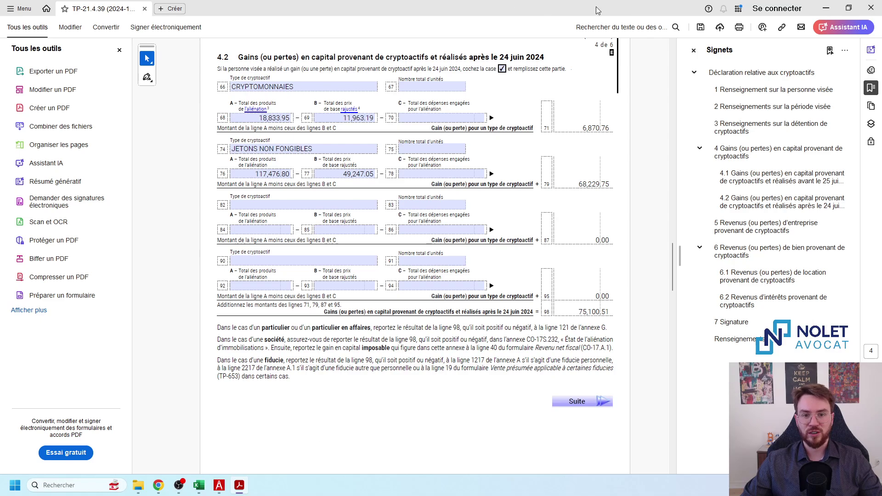
drag(597, 6, 597, 0)
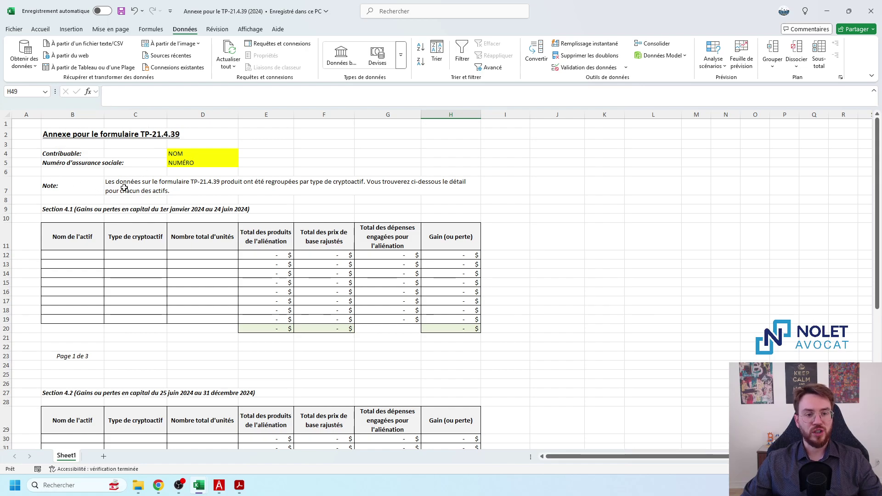
Examine the annex's note about grouping by crypto-asset type in C7 and the section tables below it
click(142, 193)
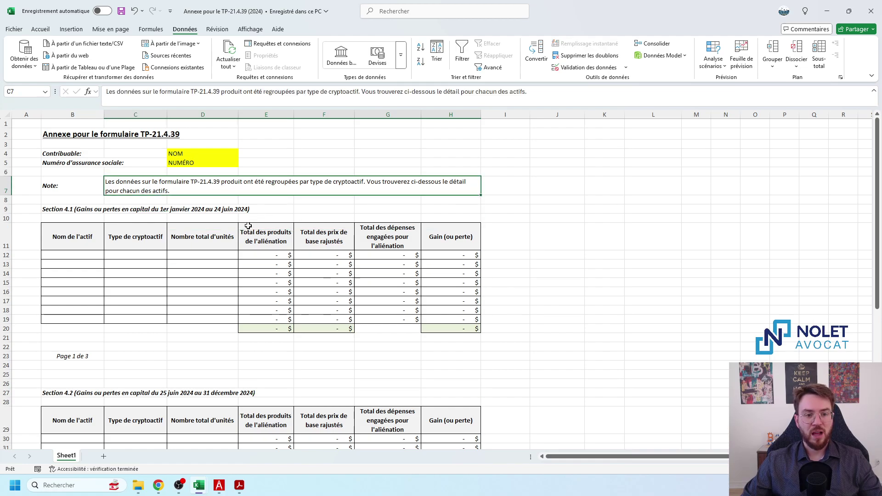
scroll(571, 272, down, 1)
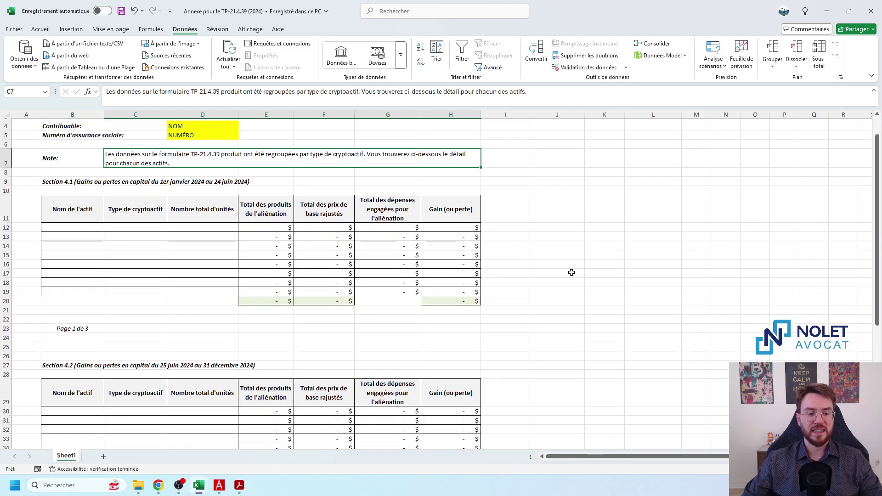
scroll(257, 330, down, 3)
scroll(258, 331, down, 4)
scroll(248, 339, up, 8)
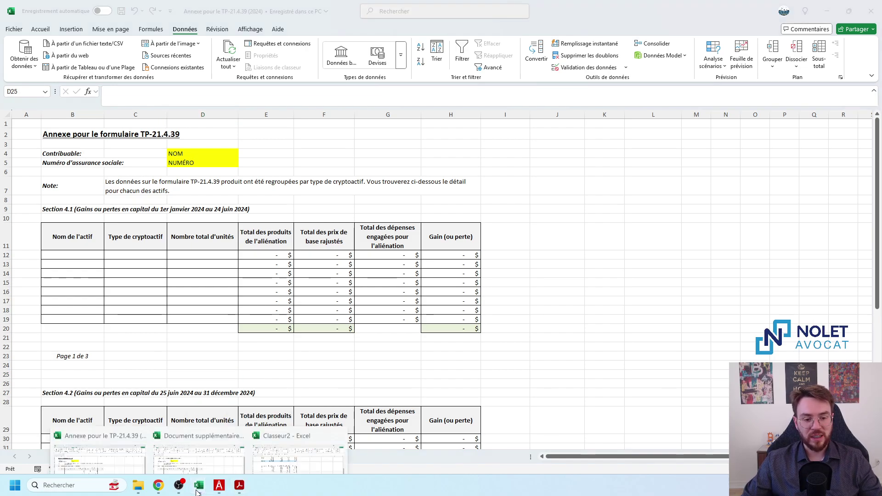
Place the annex workbook and Classeur2 side by side, with the annex zoomed to 80% and Classeur2's summary columns in view
click(332, 436)
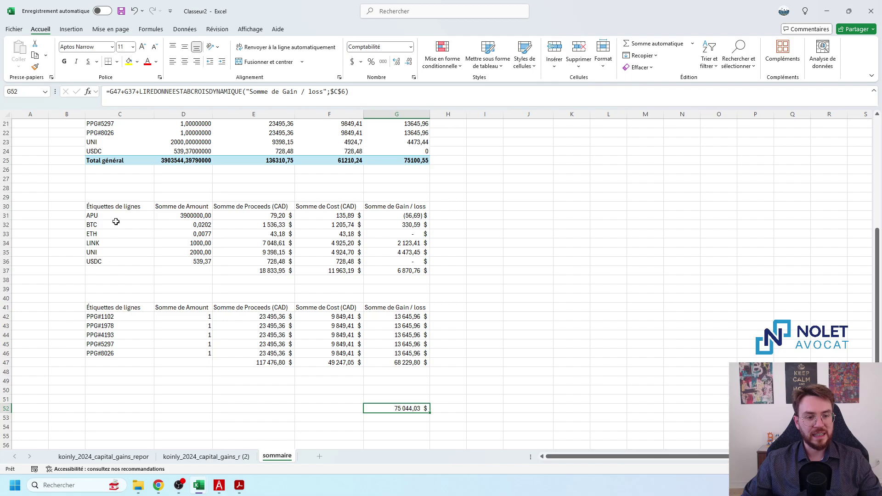
drag(672, 10, 880, 9)
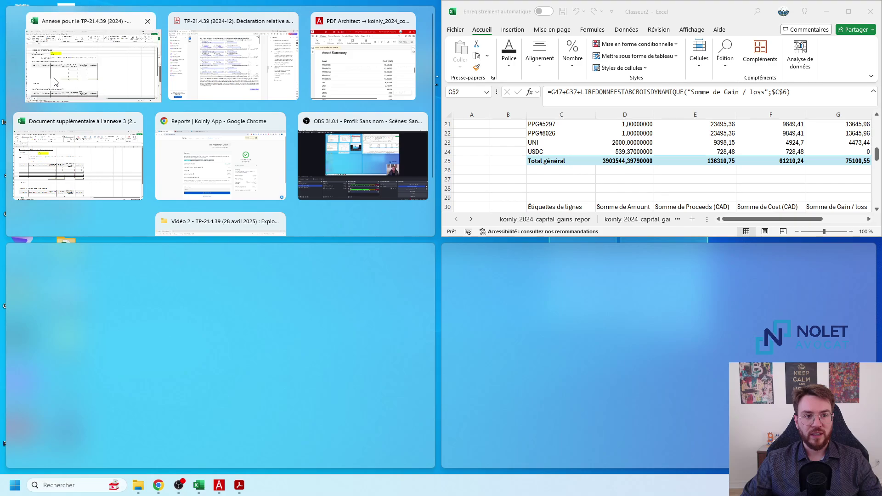
click(83, 69)
drag(297, 238, 322, 468)
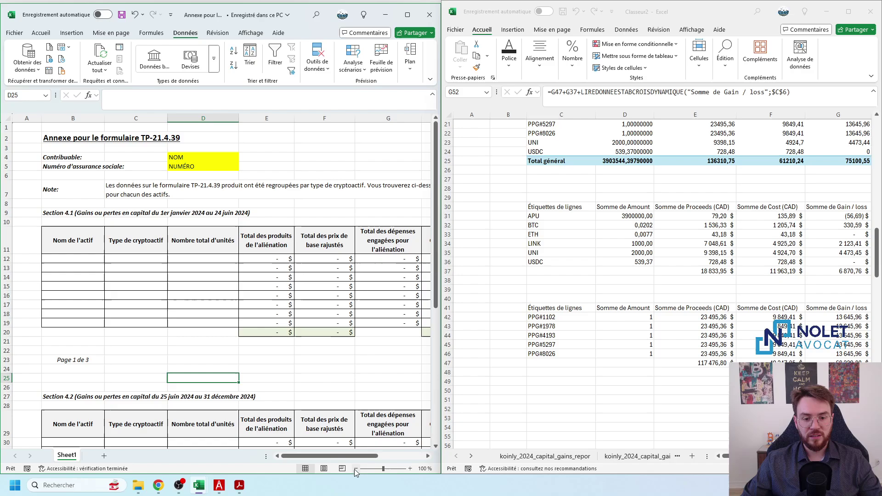
click(356, 469)
click(355, 469)
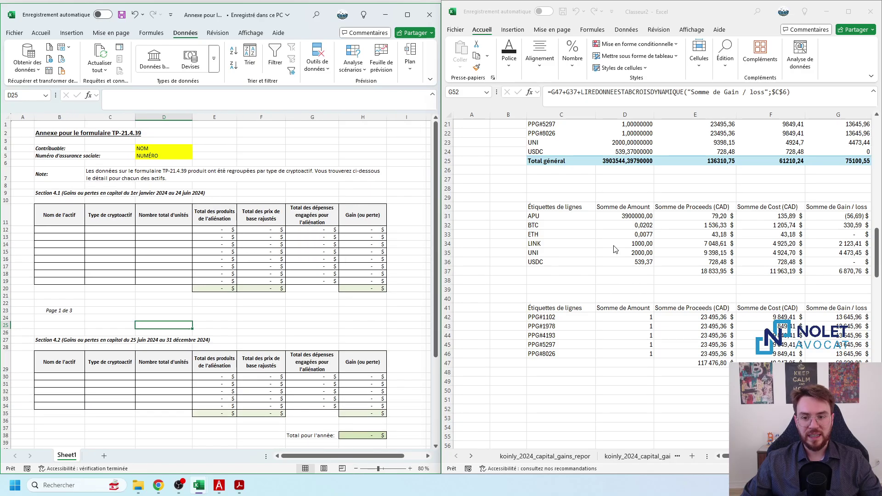
drag(726, 457, 733, 456)
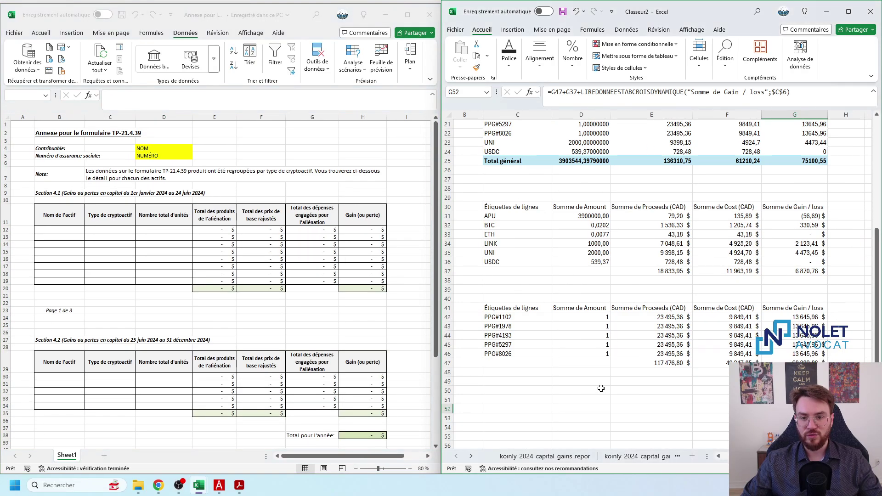
Try to copy the asset names APU to USDC from Classeur2 into the annex's Section 4.1 table
click(540, 271)
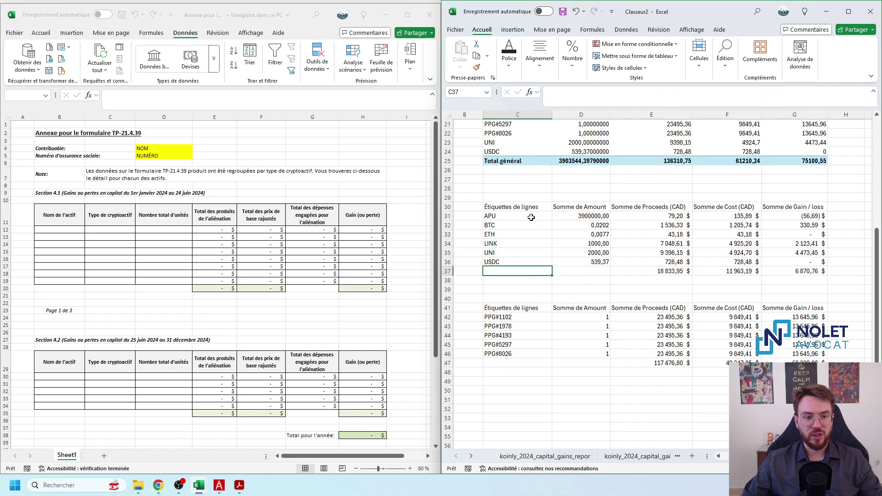
drag(531, 217, 514, 257)
key(ctrl+c)
click(74, 228)
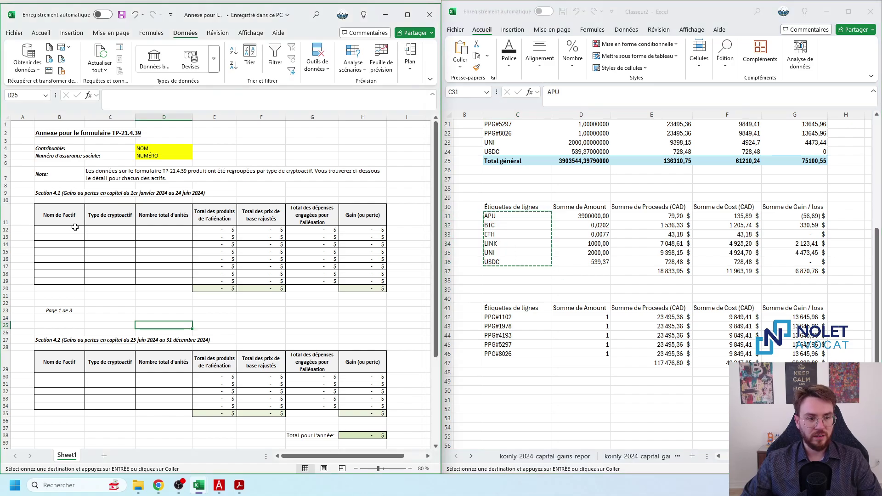
key(ctrl+v)
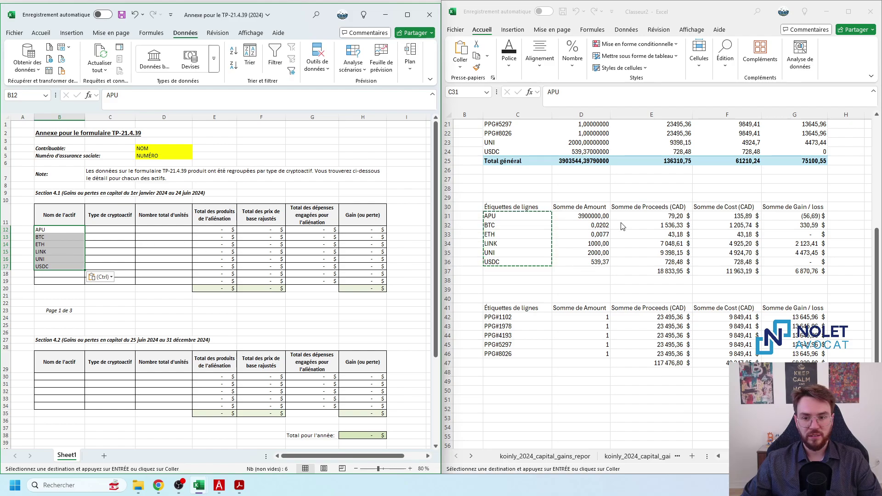
drag(581, 216, 582, 261)
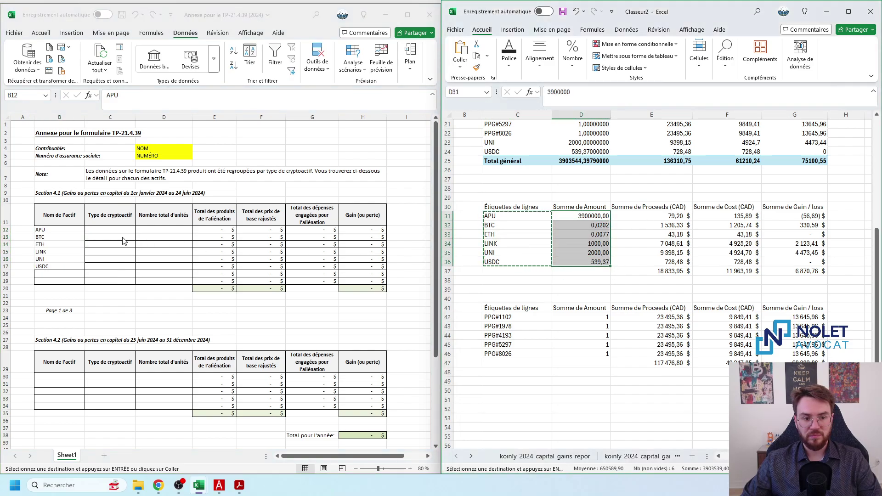
click(108, 230)
text(cRT)
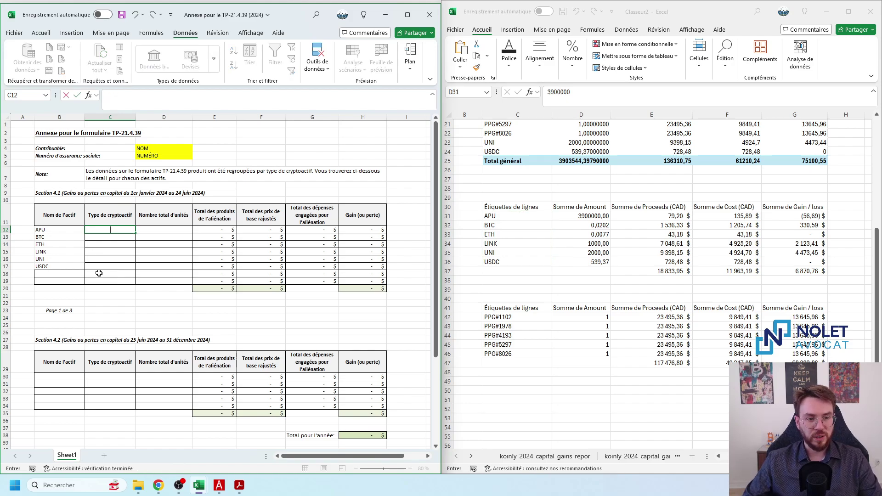
click(133, 15)
click(133, 16)
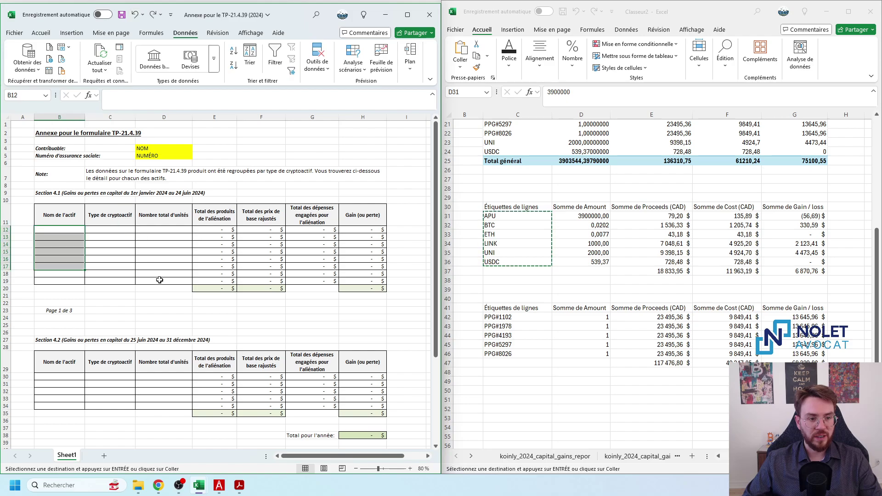
click(161, 280)
drag(581, 216, 581, 262)
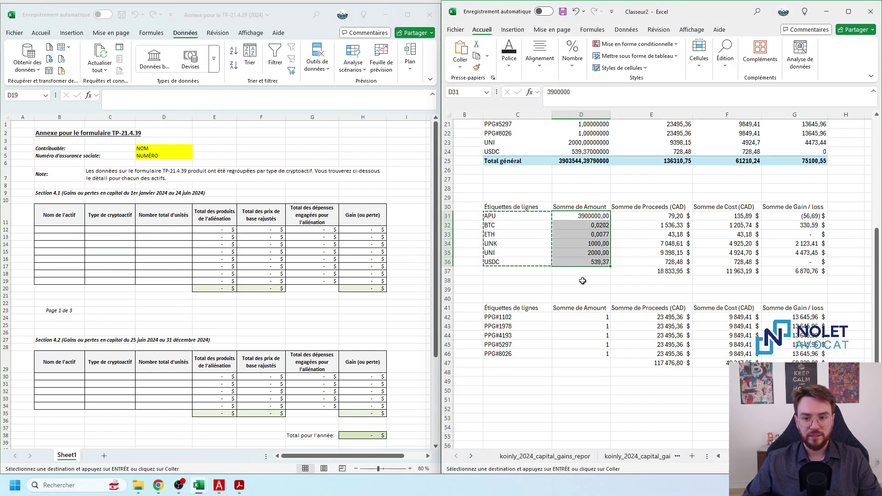
Enter ETH as the asset name and Cryptomonnaie as the crypto-asset type in Section 4.1's first row
scroll(538, 243, up, 7)
click(63, 228)
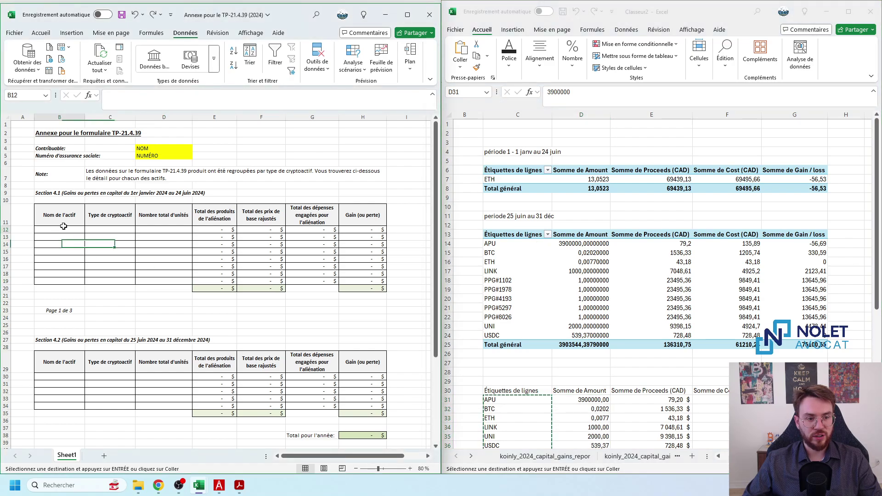
text(ETH)
key(Tab)
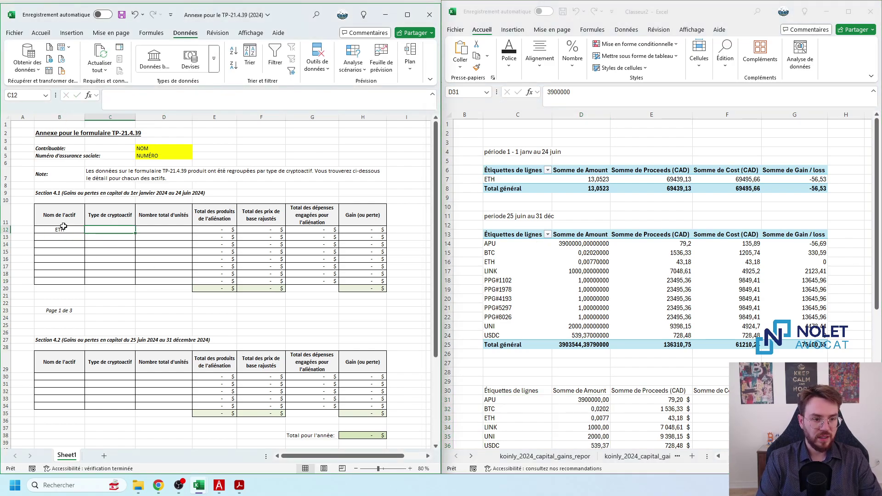
text(Cryptomon)
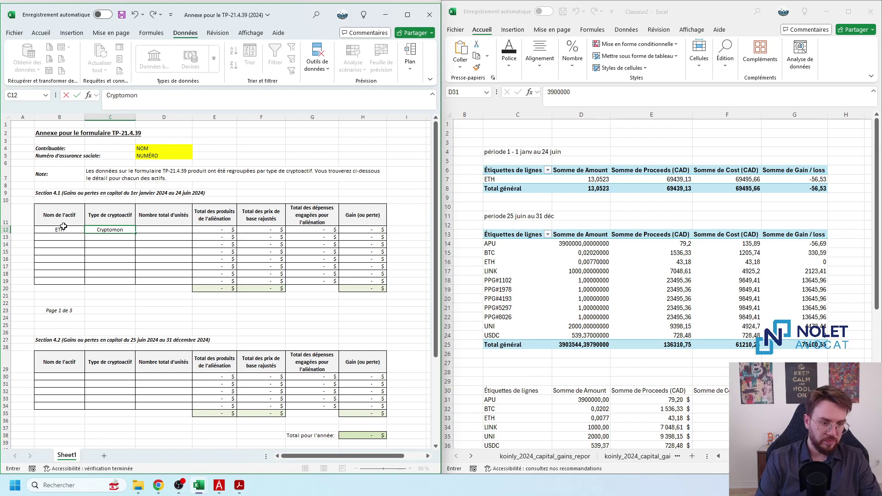
text(naie)
key(Tab)
Copy ETH's amount, proceeds and cost from Classeur2's January 1 to June 24 pivot table into D12:F12 of the annex
click(650, 197)
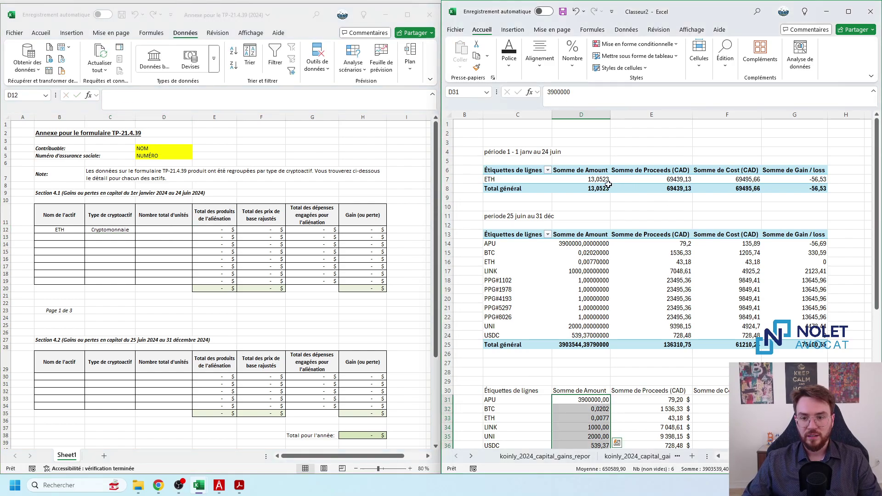
drag(598, 181, 771, 179)
key(ctrl+c)
click(178, 231)
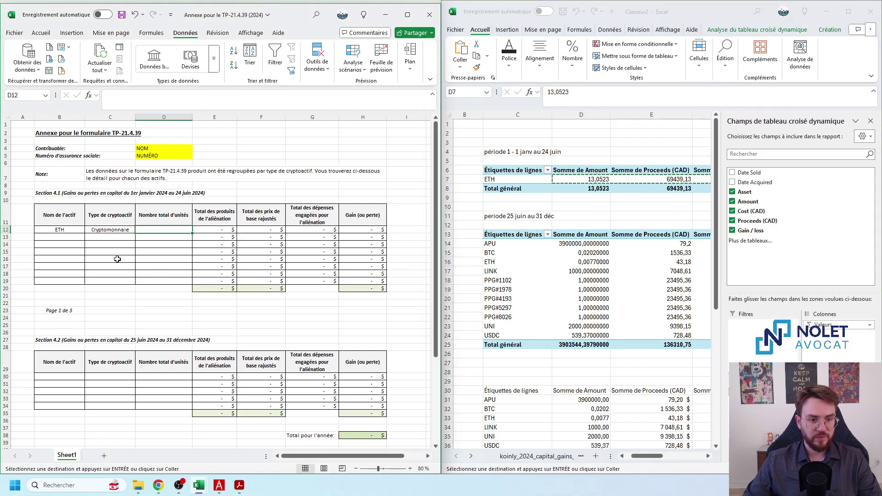
key(ctrl+v)
click(356, 318)
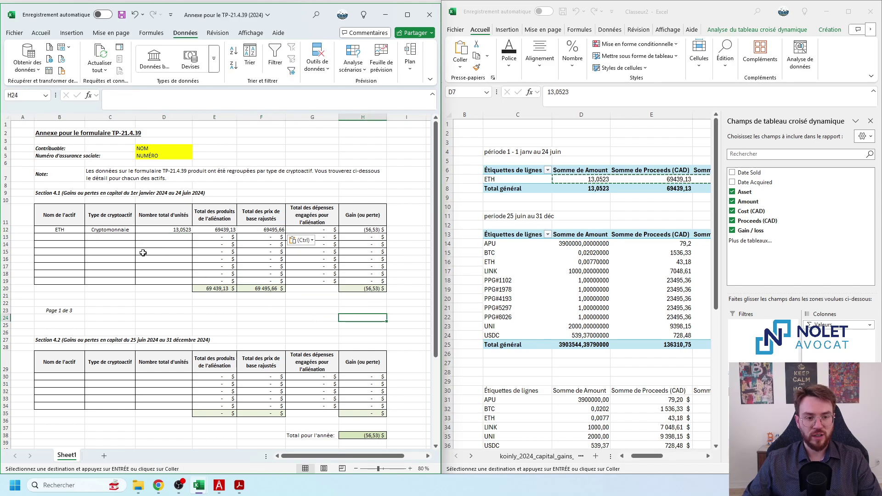
Delete the empty rows 13 to 19 of the Section 4.1 table
drag(5, 238, 4, 281)
right_click(4, 255)
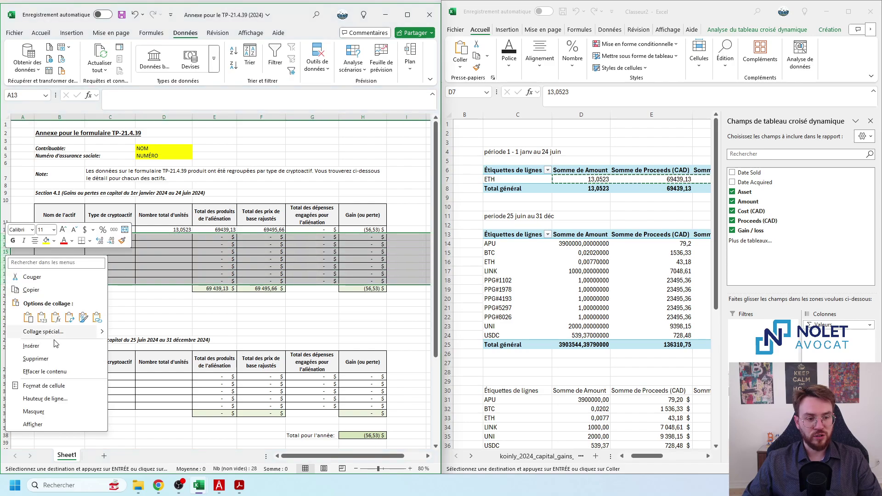
click(27, 359)
Maximize the annex workbook and add cell borders to the ETH row, B12:H12
click(54, 228)
drag(54, 229, 360, 229)
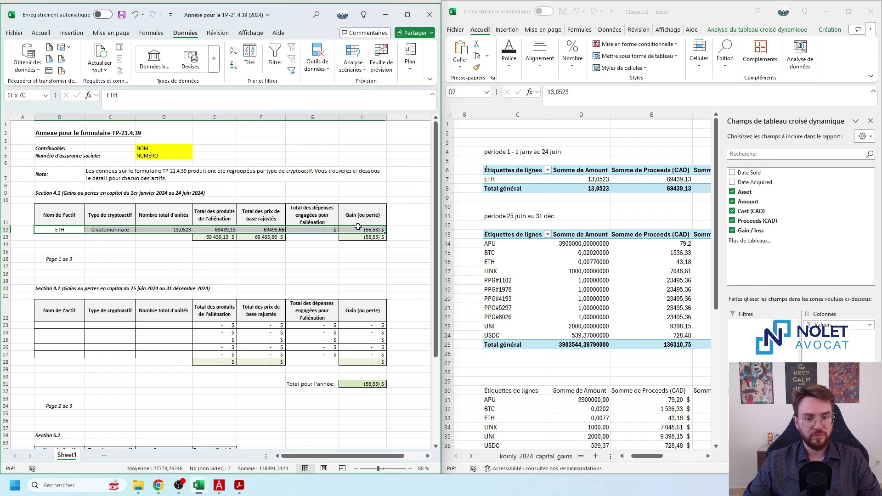
click(40, 33)
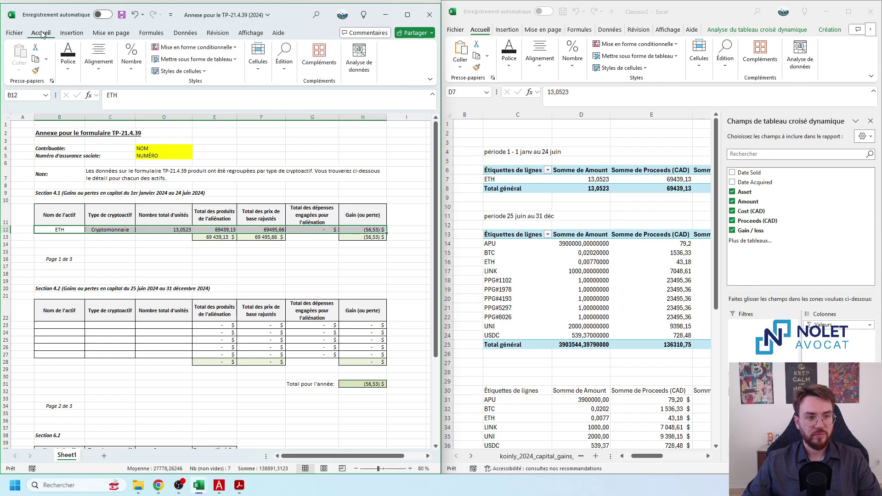
click(408, 18)
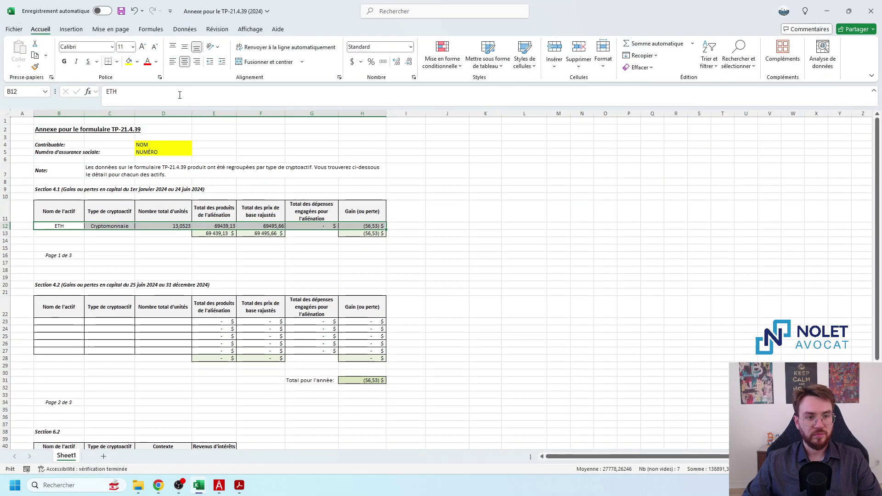
click(119, 63)
click(138, 178)
click(241, 284)
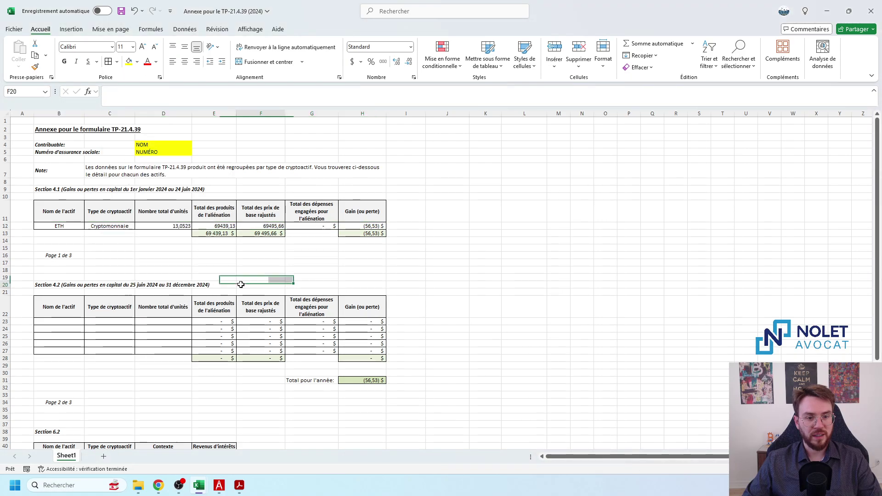
Show ETH's unit count in D12 with five decimals and format the proceeds and cost in E12:F12 as dollar amounts
click(179, 226)
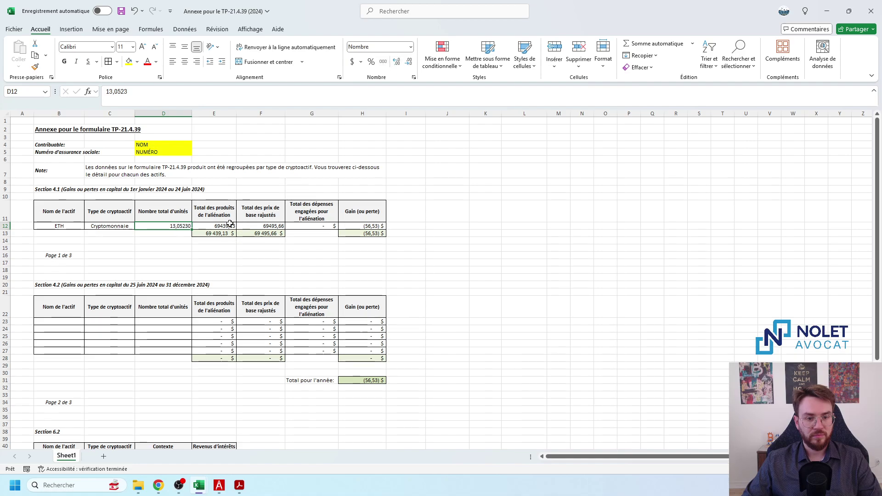
drag(230, 224, 249, 226)
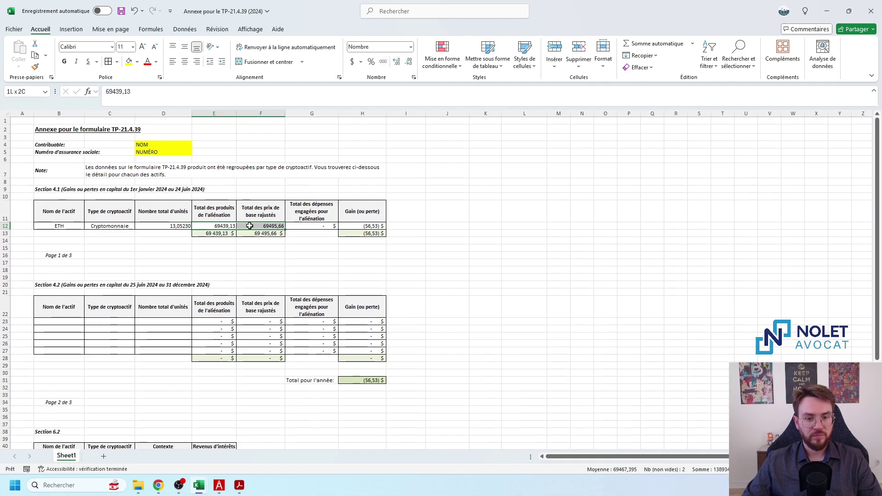
click(361, 61)
click(391, 87)
click(428, 308)
scroll(421, 317, down, 1)
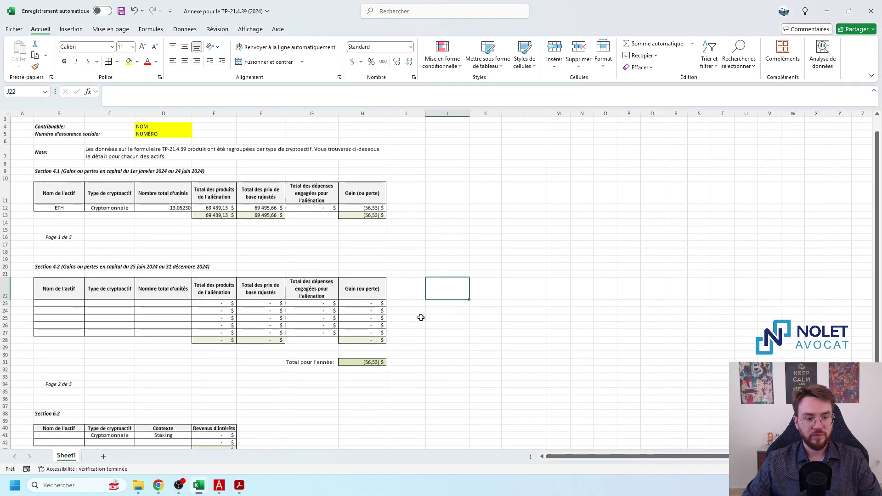
scroll(421, 318, down, 2)
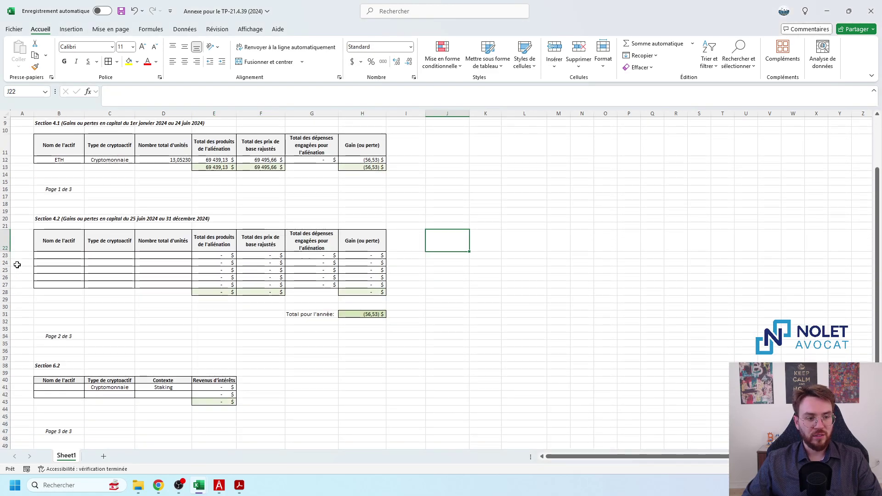
Add three rows to the Section 4.2 table by inserting copies of rows 24 to 26
drag(3, 263, 8, 280)
click(135, 10)
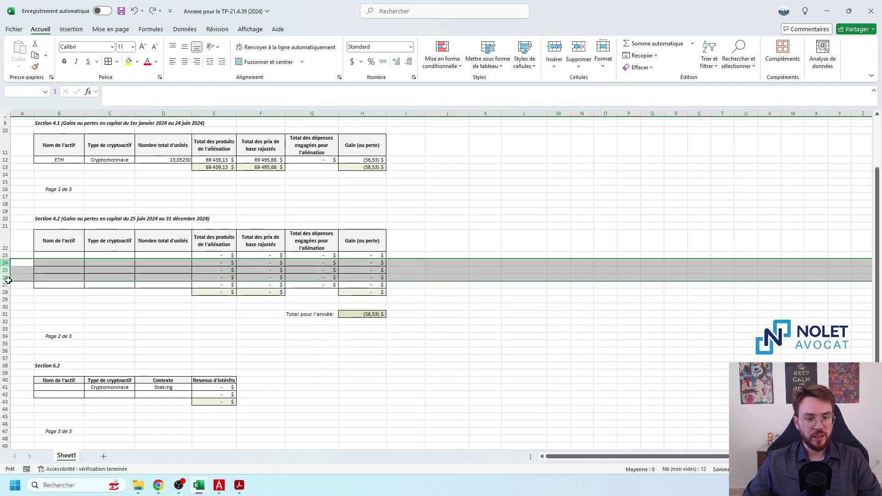
key(ctrl+c)
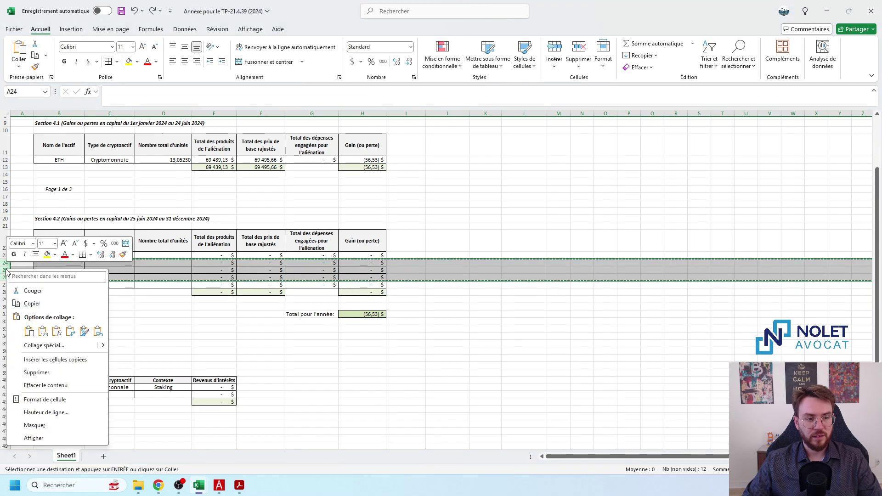
right_click(8, 271)
click(54, 362)
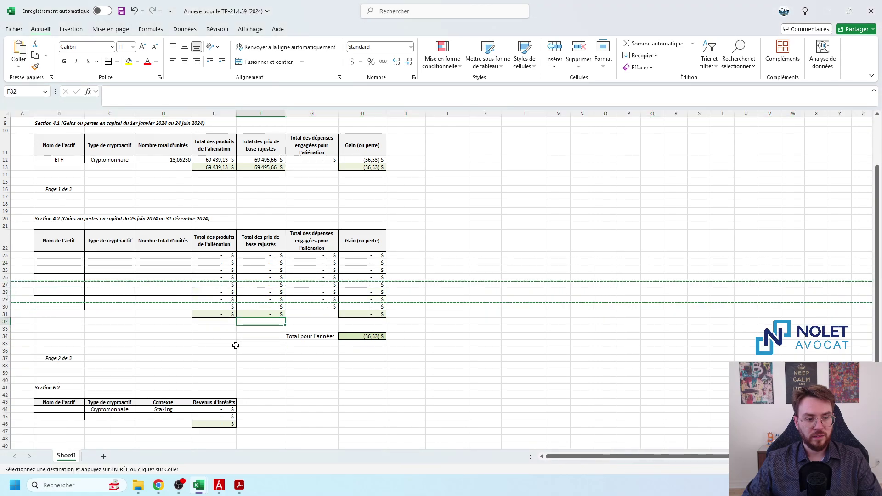
click(234, 364)
key(Escape)
click(368, 365)
scroll(393, 366, up, 3)
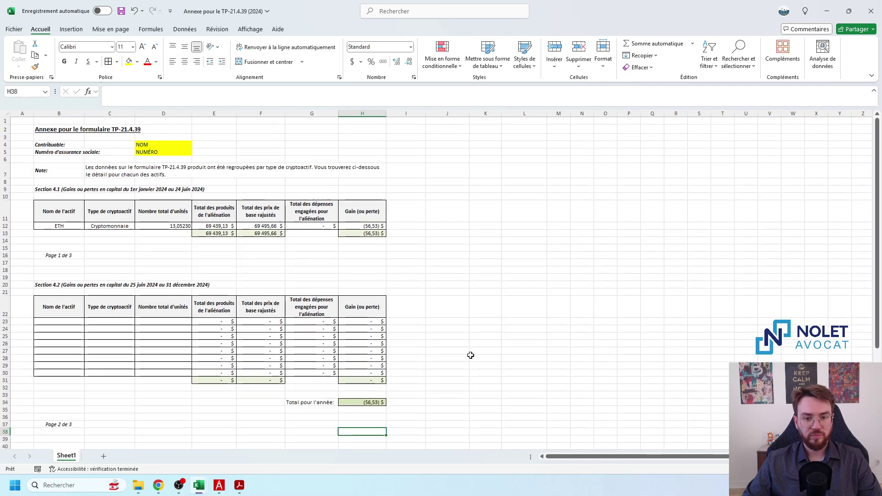
Place the annex window beside Classeur2, close Classeur2's pivot table field list and bring its type summary tables into view
click(849, 11)
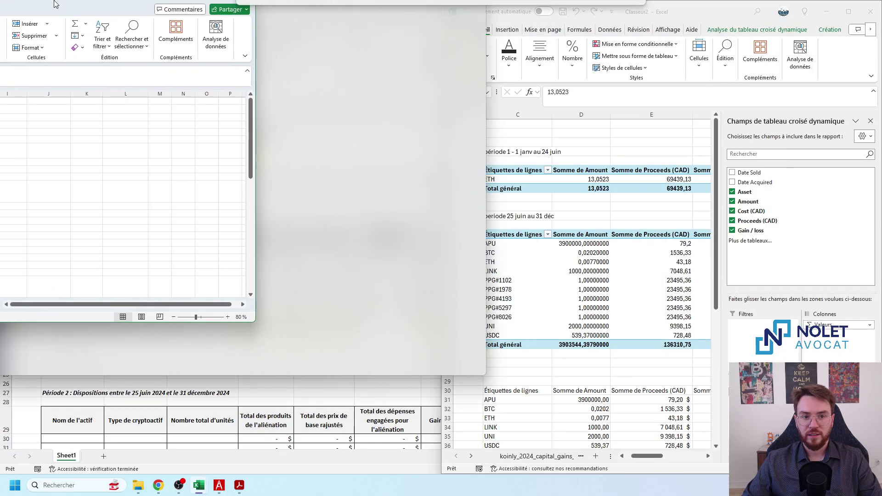
drag(54, 4, 1, 1)
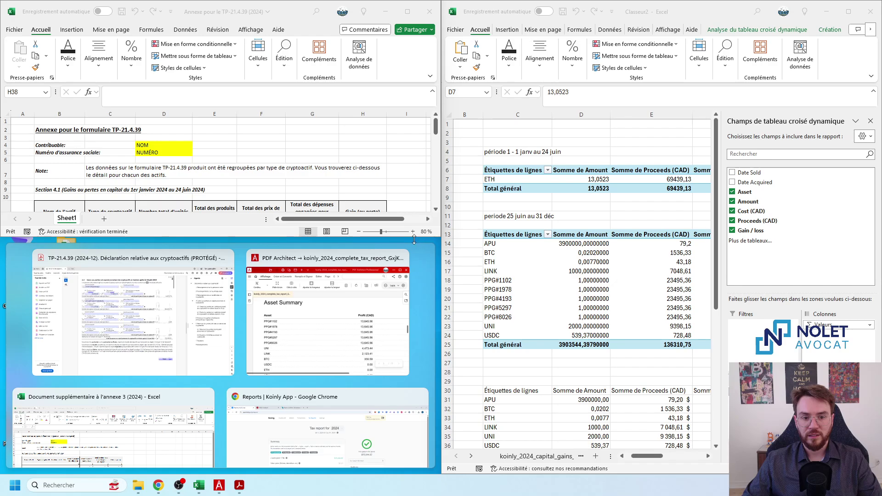
drag(414, 238, 422, 481)
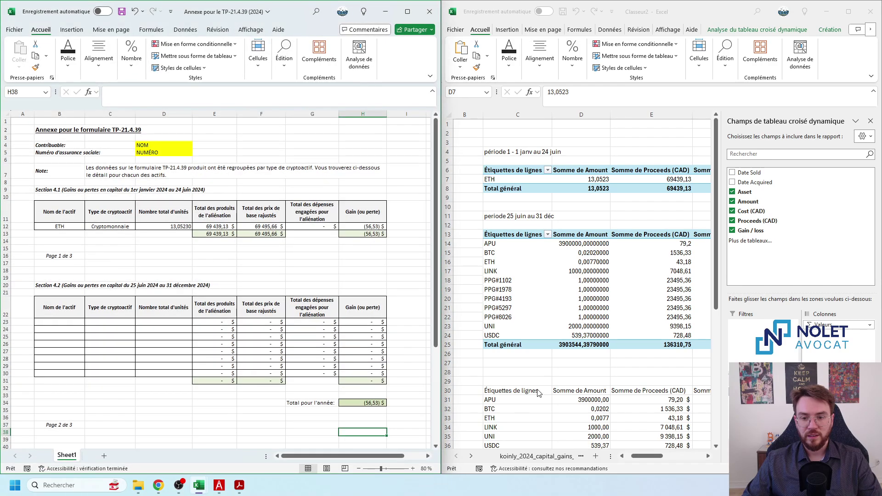
click(539, 394)
click(871, 121)
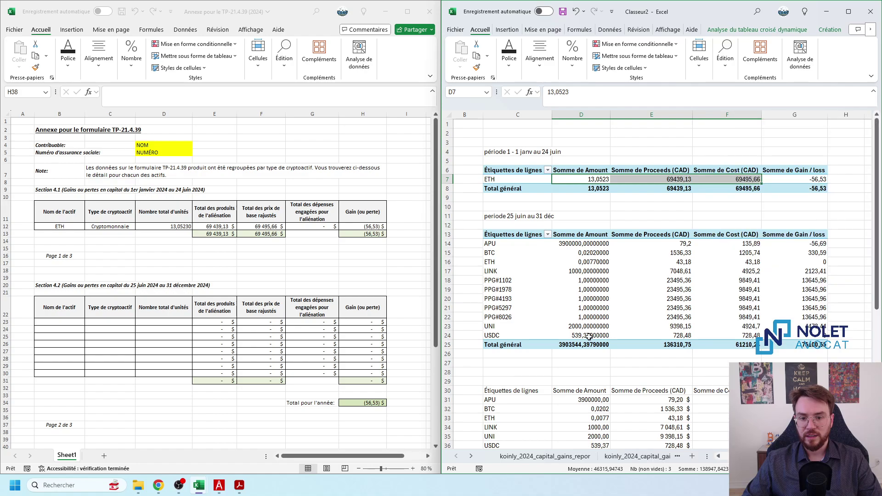
scroll(864, 147, down, 5)
click(133, 334)
click(134, 335)
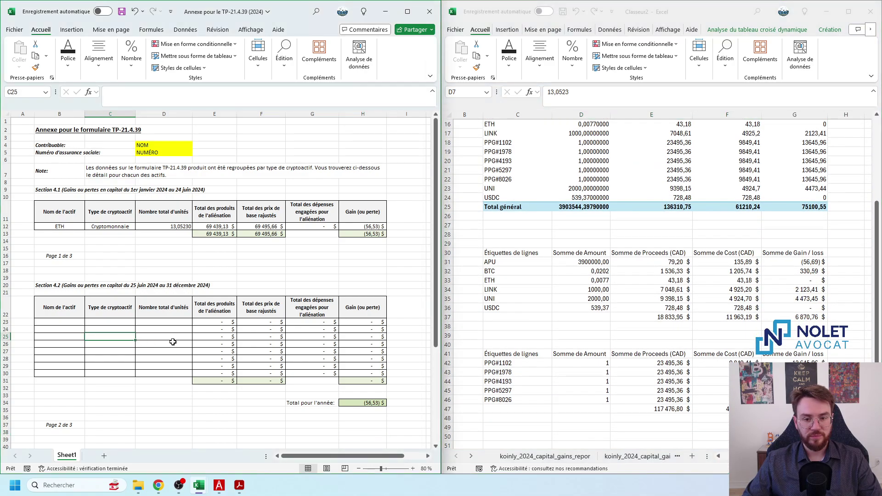
Add four more rows to the Section 4.2 table by inserting copies of rows 25 to 28
drag(4, 336, 7, 358)
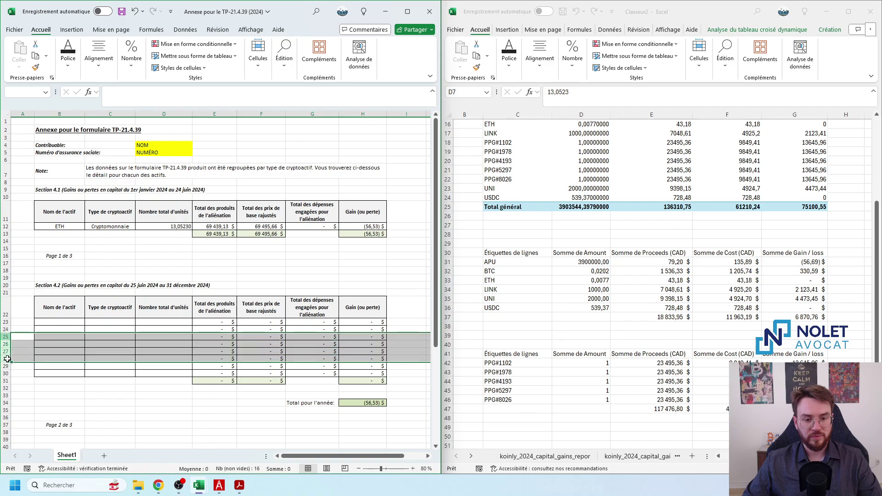
right_click(6, 355)
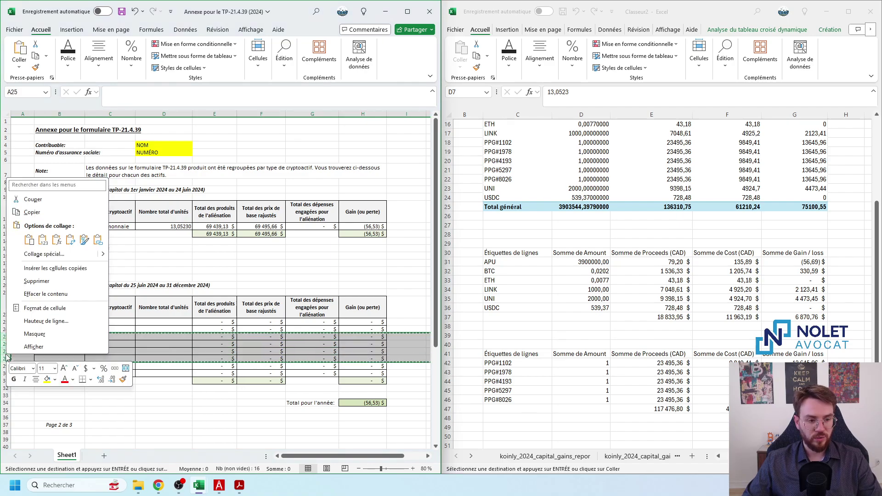
click(46, 267)
click(213, 272)
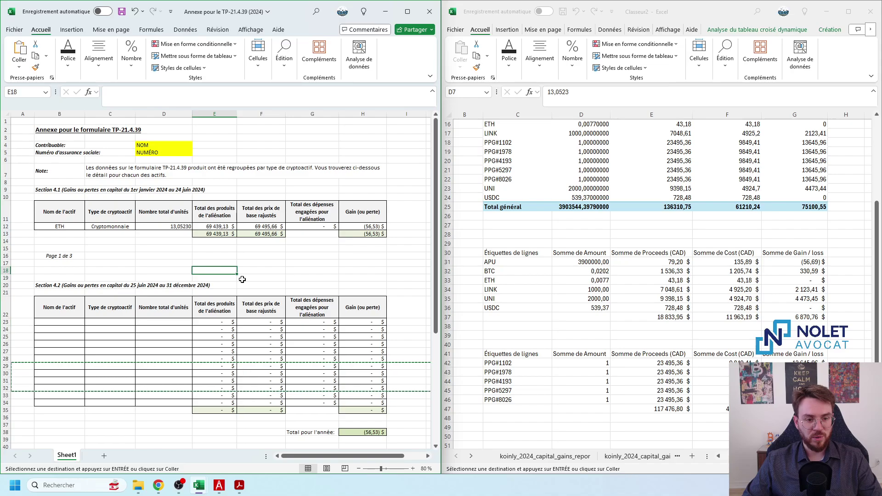
Copy the cryptocurrency names APU to USDC from Classeur2's C31:C36 into B23:B28 of the annex
scroll(535, 336, down, 1)
click(503, 261)
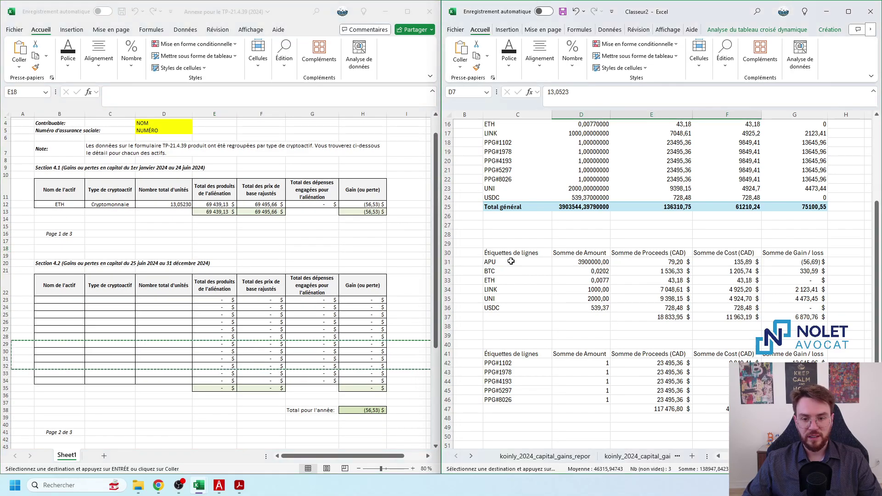
drag(503, 261, 506, 309)
key(ctrl+c)
click(74, 298)
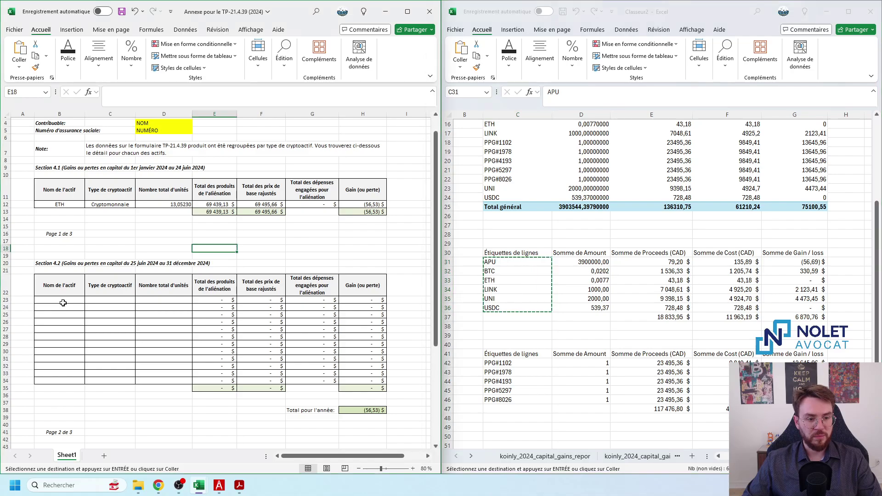
key(ctrl+v)
Copy the five PPG token names from Classeur2's C42:C46 into B29:B33 of the annex and delete the unused row 34
drag(498, 363, 498, 400)
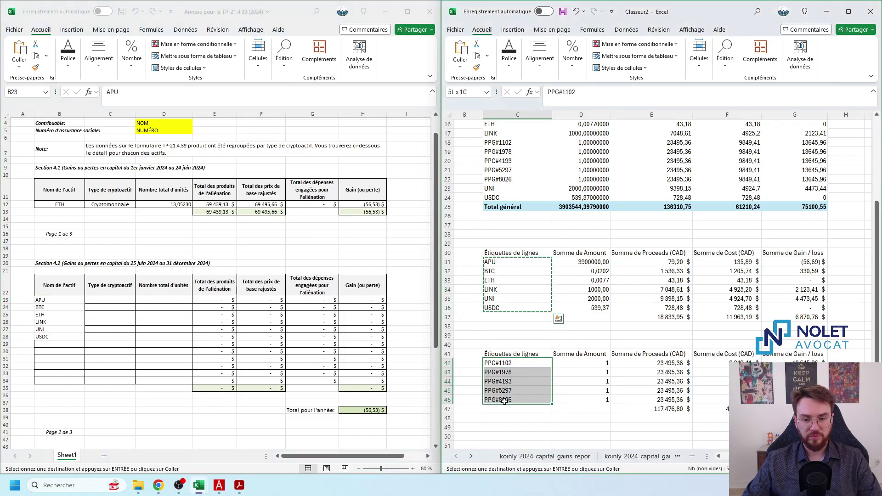
key(ctrl+c)
click(64, 345)
key(ctrl+v)
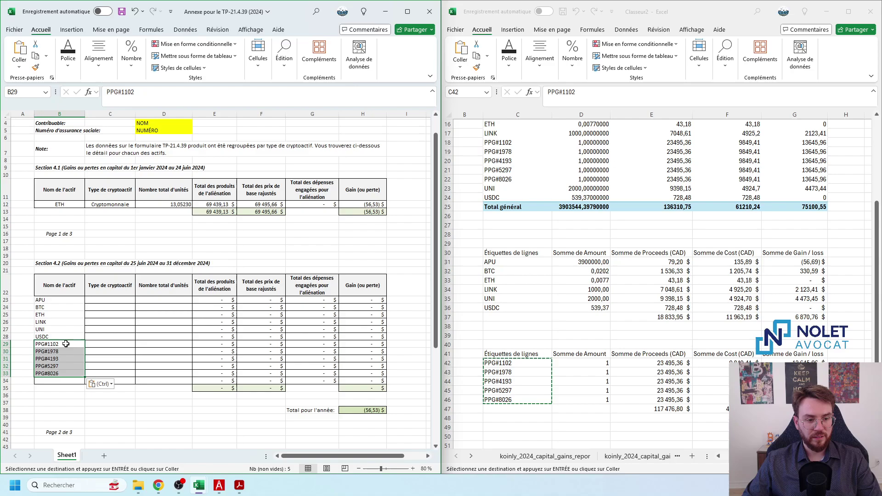
right_click(5, 381)
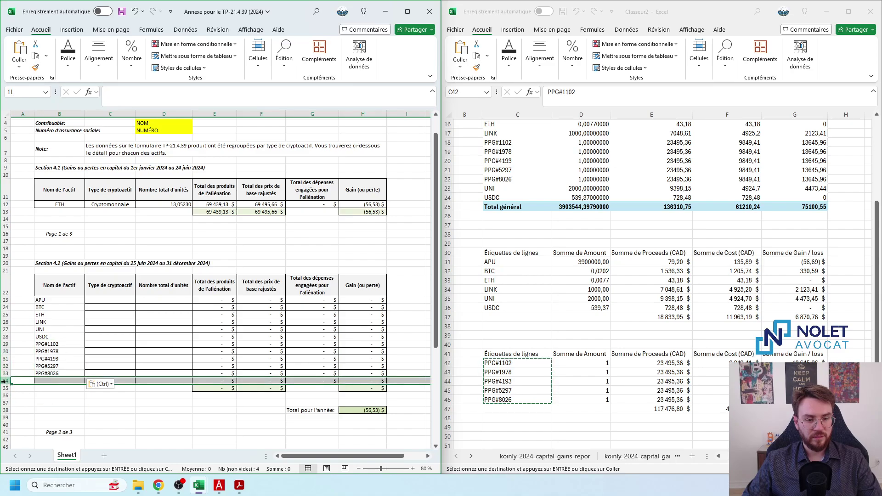
click(37, 309)
Copy the cryptocurrencies' amounts, proceeds and costs from Classeur2's D31:F36 into D23:F28 of the annex
click(593, 263)
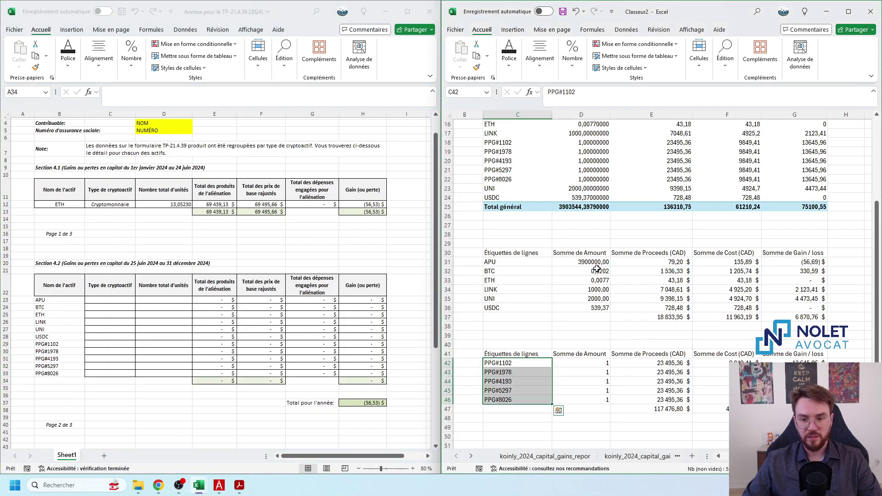
drag(593, 263, 734, 308)
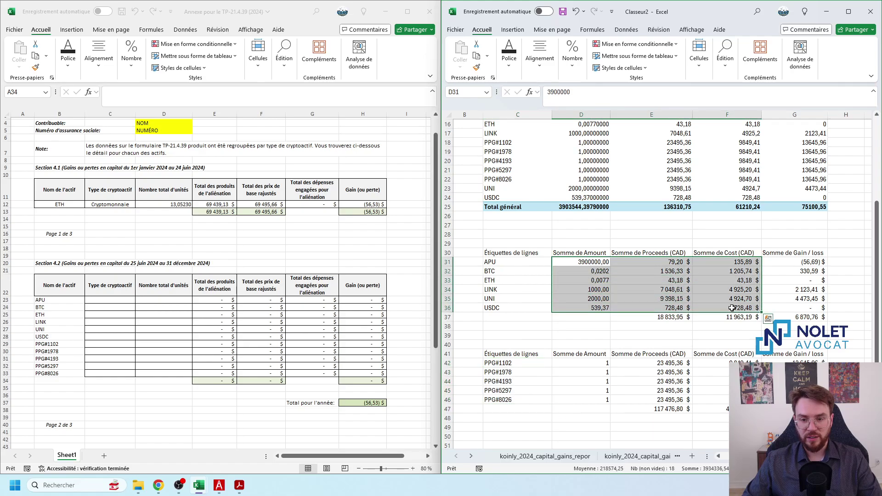
key(ctrl+c)
click(164, 301)
key(ctrl+v)
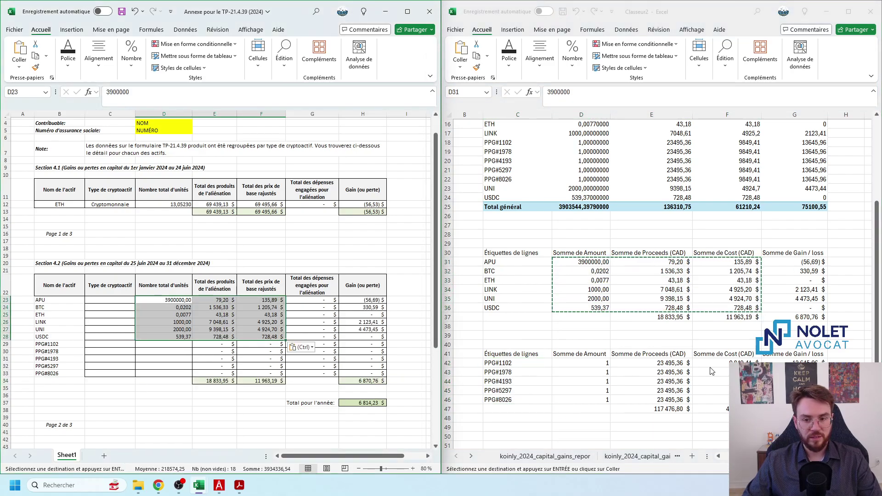
Copy the PPG tokens' amounts, proceeds and costs from Classeur2's D42:F46 into D29:F33 of the annex
drag(592, 363, 730, 400)
key(ctrl+c)
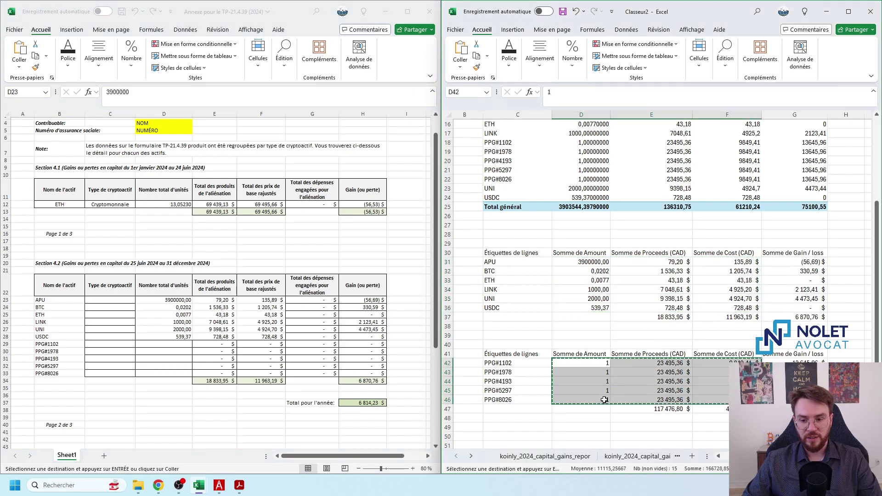
click(164, 344)
key(ctrl+v)
click(184, 410)
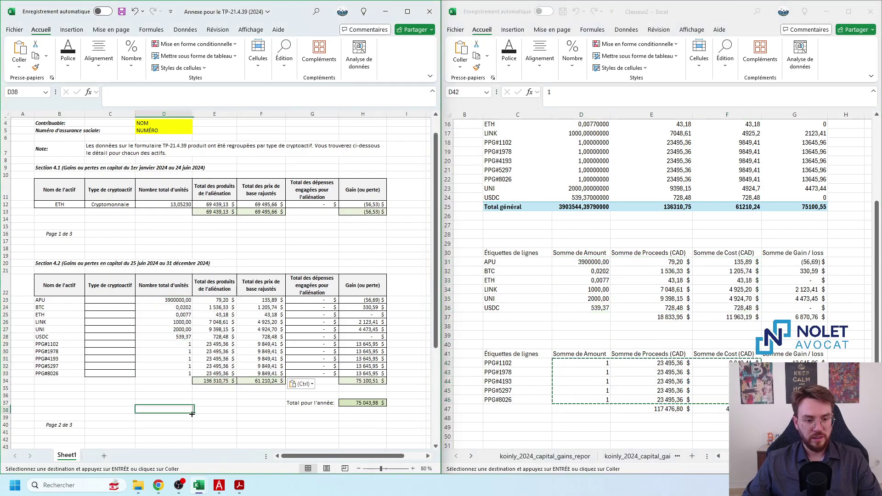
Maximize the annex workbook and add cell borders to the Section 4.2 asset rows, B23:H33
drag(56, 300, 367, 372)
click(408, 11)
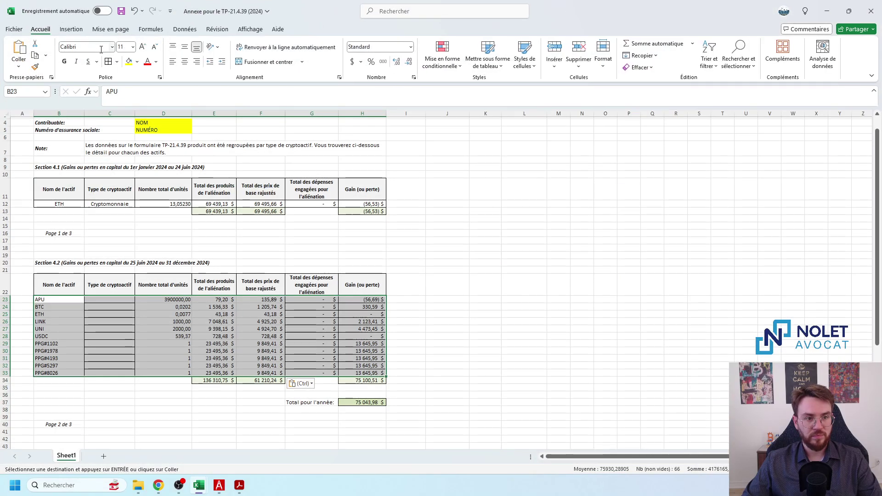
click(261, 336)
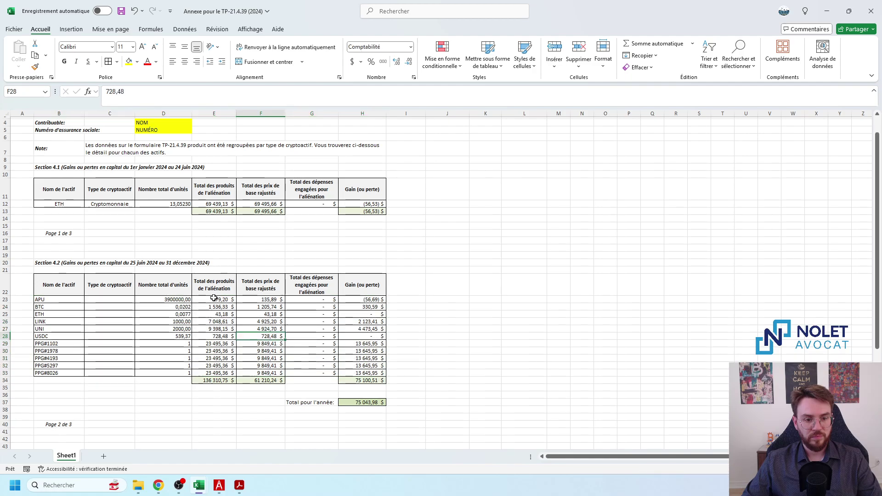
Format the Section 4.2 proceeds and costs in E23:F33 as dollar amounts
drag(214, 298, 254, 372)
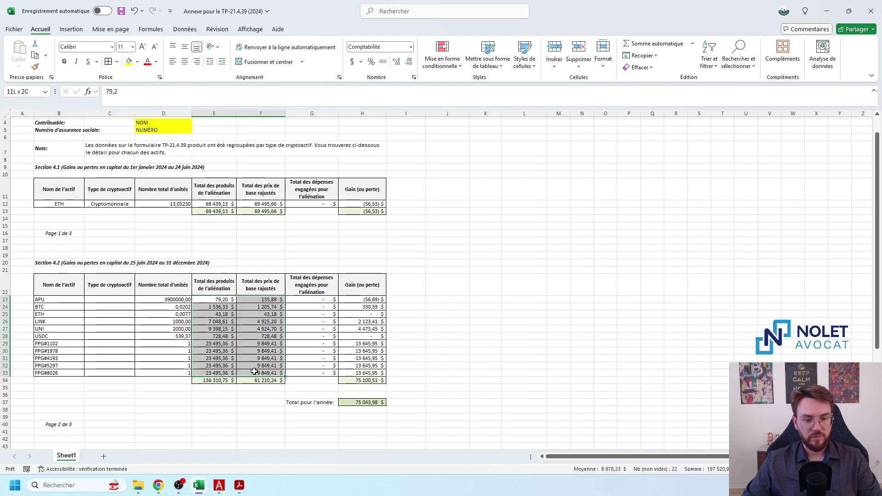
click(360, 61)
click(403, 136)
click(441, 396)
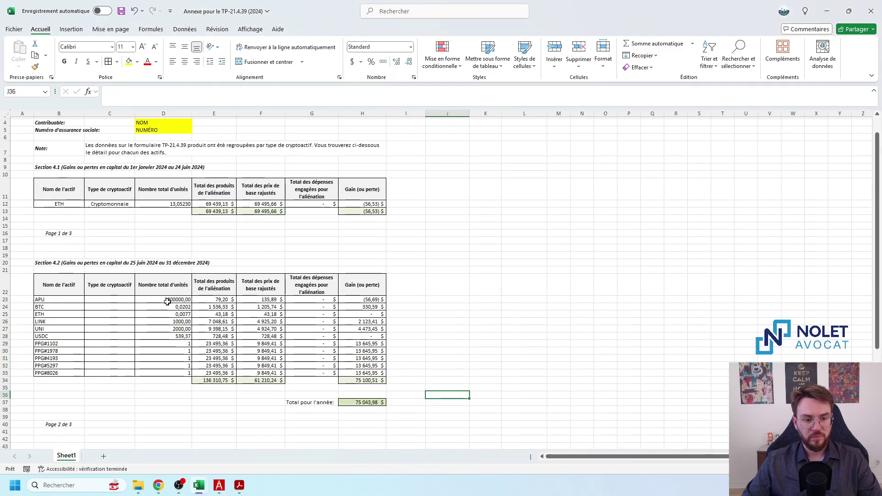
Show the Section 4.2 unit counts in D23:D33 with five decimals
drag(168, 302, 169, 371)
click(398, 63)
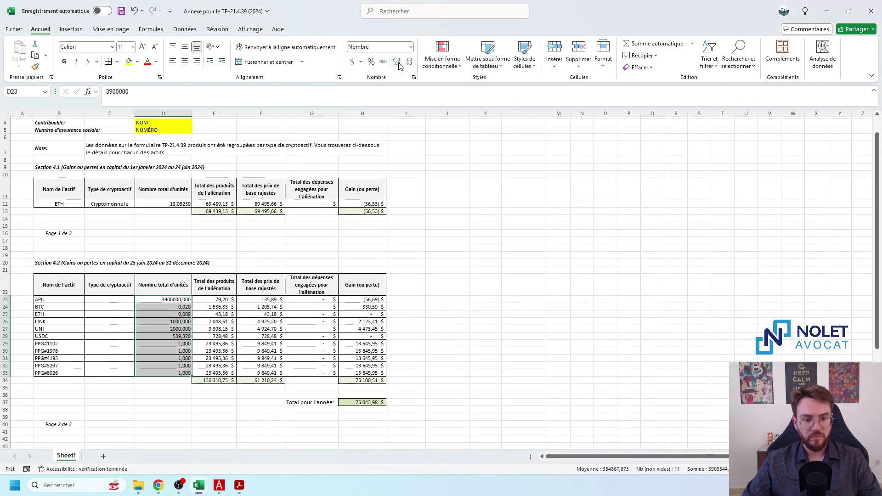
click(398, 62)
click(398, 63)
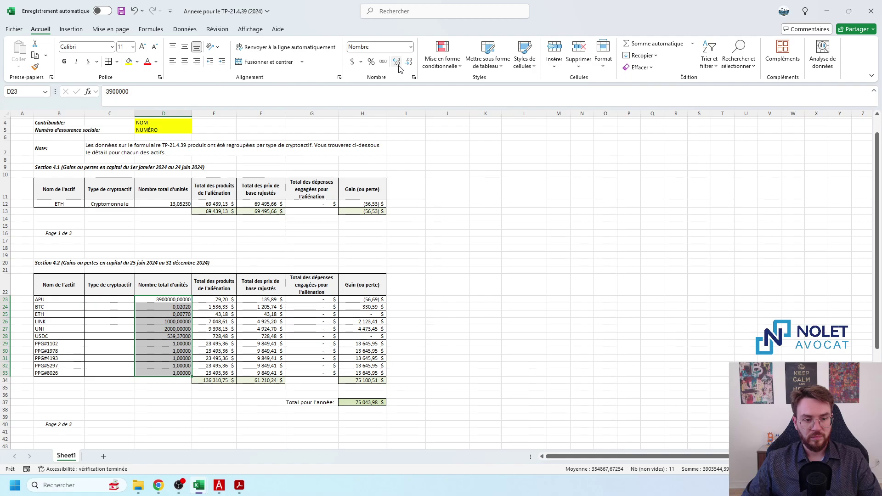
click(500, 336)
Review the annex's Section 4.1 and 4.2 tables and its taxpayer name and social insurance number cells, D4:D5
scroll(489, 337, up, 1)
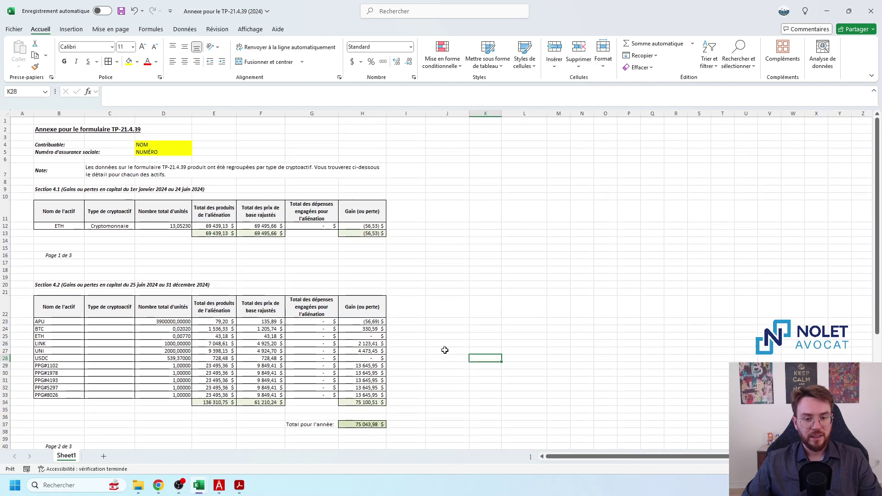
scroll(285, 404, down, 2)
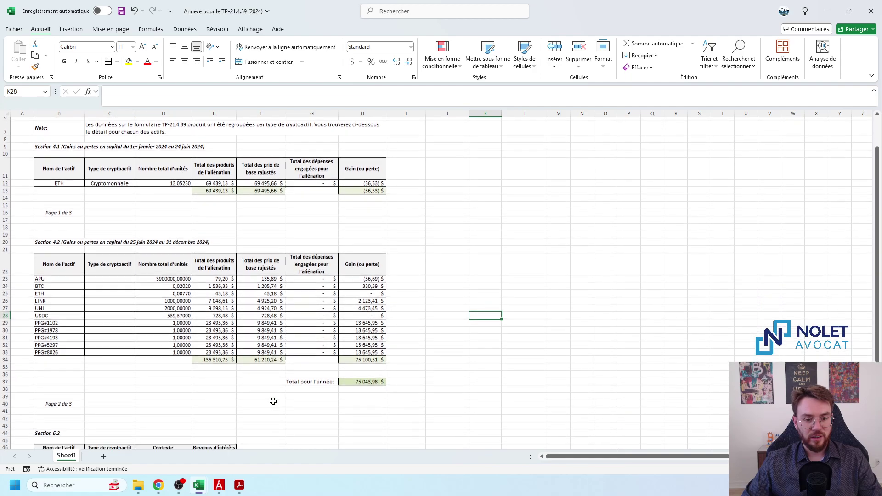
scroll(273, 391, up, 2)
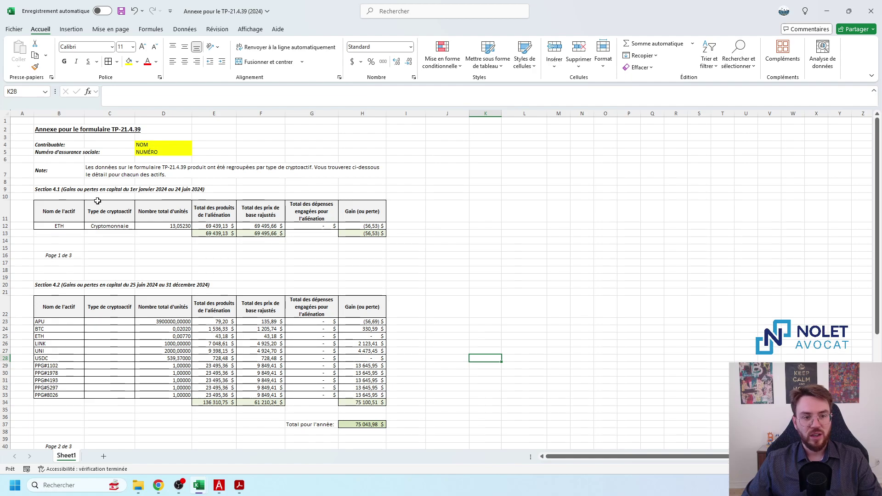
click(144, 147)
click(150, 153)
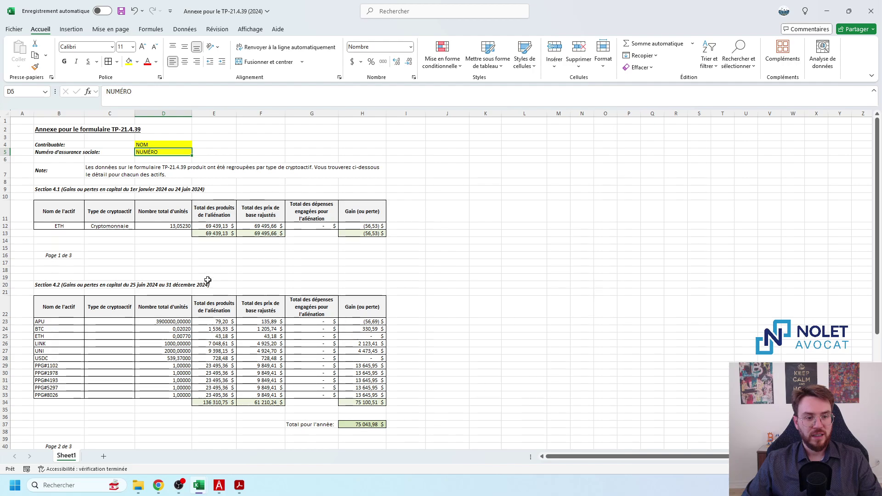
Switch to the TP-21.4.39 form in Adobe Acrobat, maximize it, close the tools list and view section 1's identification fields
drag(881, 74, 556, 40)
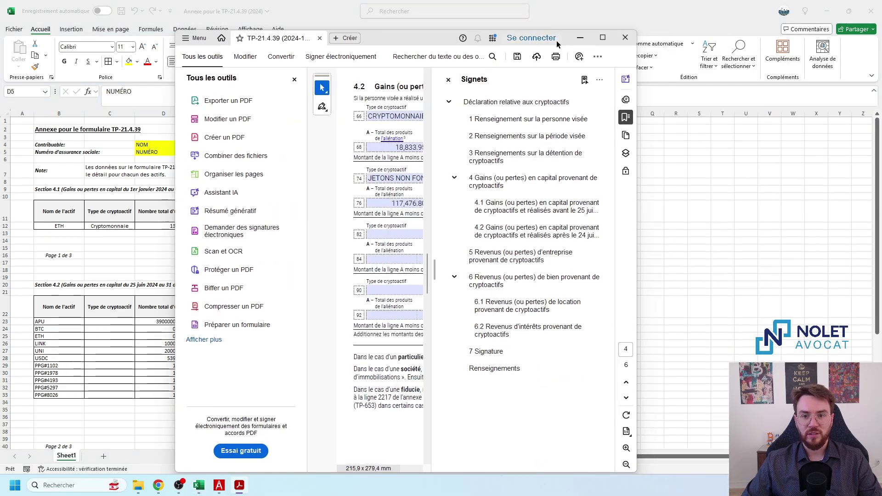
click(603, 39)
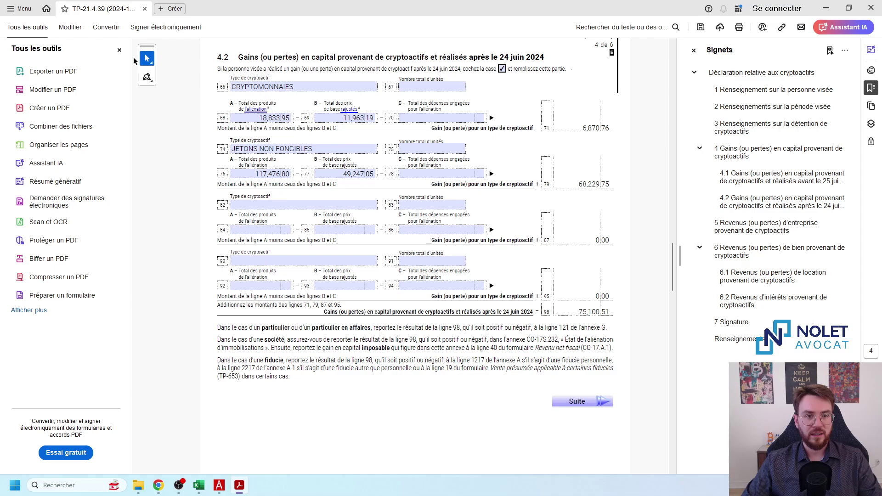
click(119, 50)
scroll(349, 192, up, 20)
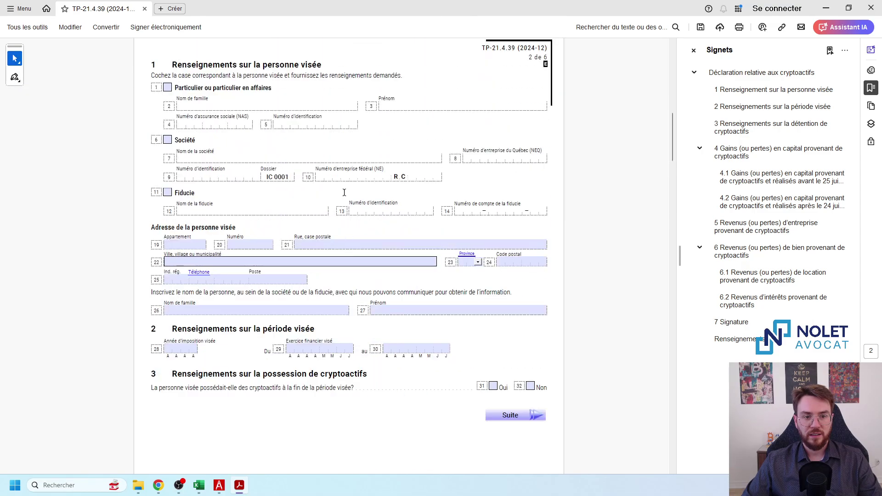
Check the crypto-asset types entered in section 4.2 of the TP-21.4.39 form, and return to the annex workbook in Excel
scroll(349, 192, down, 20)
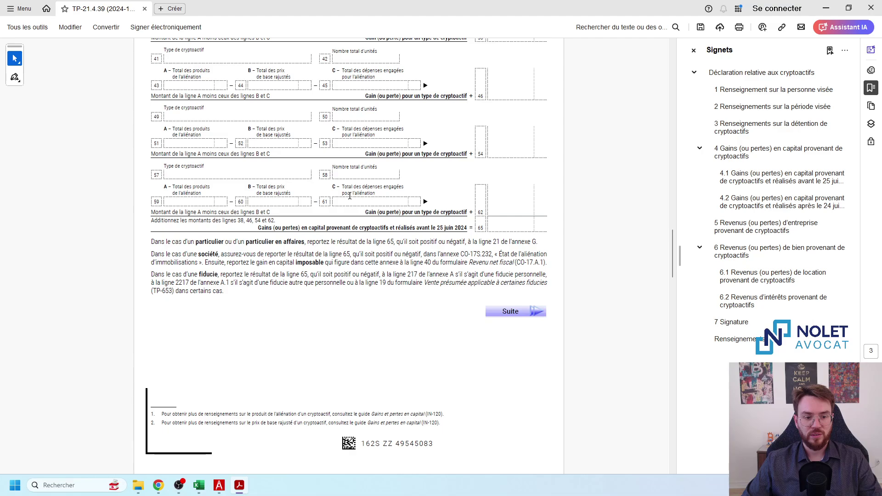
scroll(352, 199, up, 3)
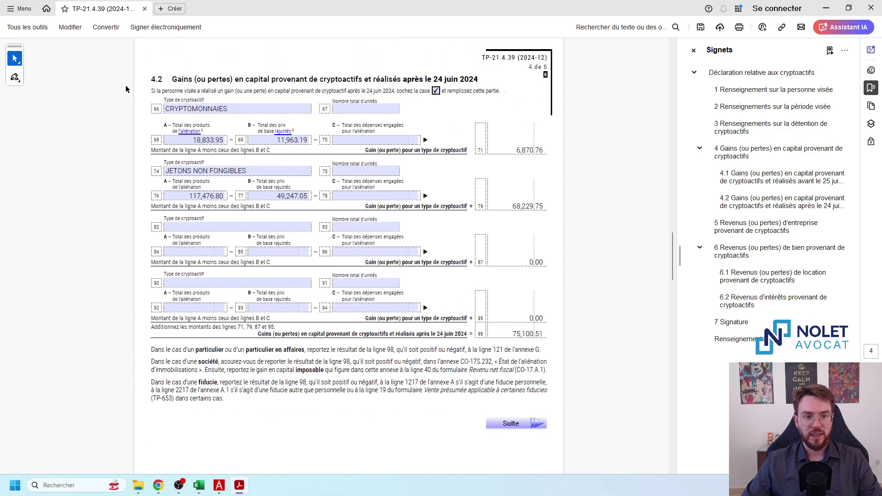
click(826, 8)
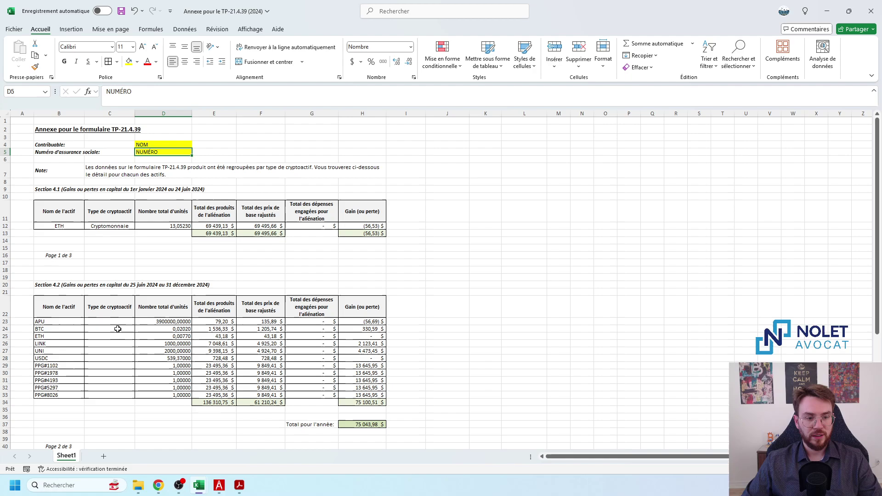
Copy the type Cryptomonnaie from C12 into the Section 4.2 rows APU to USDC, C23:C28
click(106, 271)
click(108, 227)
key(ctrl+c)
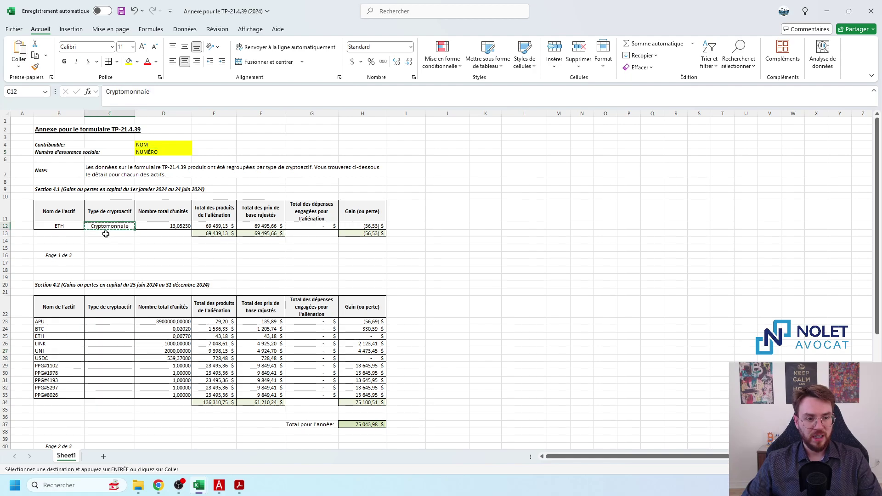
click(108, 367)
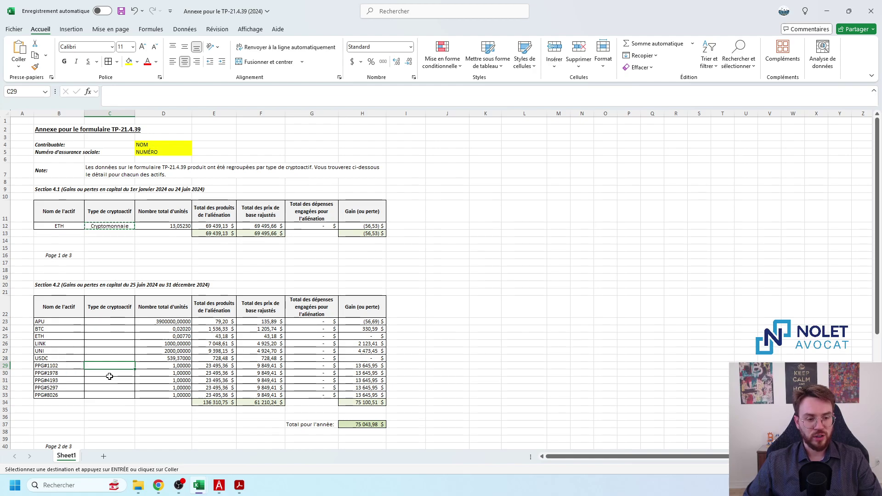
click(111, 332)
click(117, 321)
key(ctrl+v)
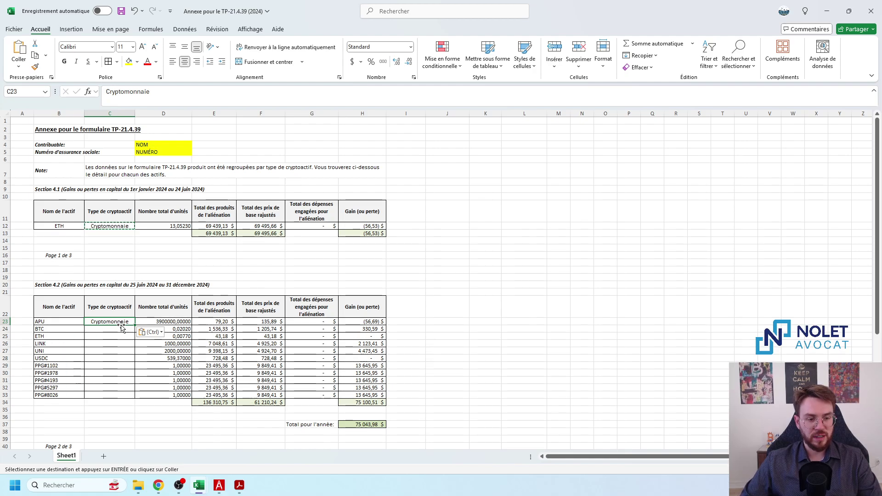
key(Down)
key(ctrl+v)
key(Down)
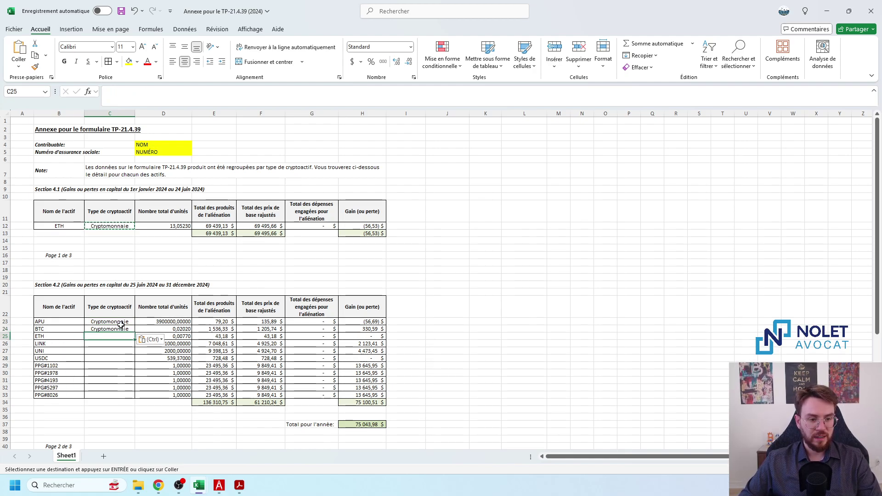
key(ctrl+v)
key(Down)
key(ctrl+v)
key(Down)
key(ctrl+v)
key(Down)
key(ctrl+v)
key(Down)
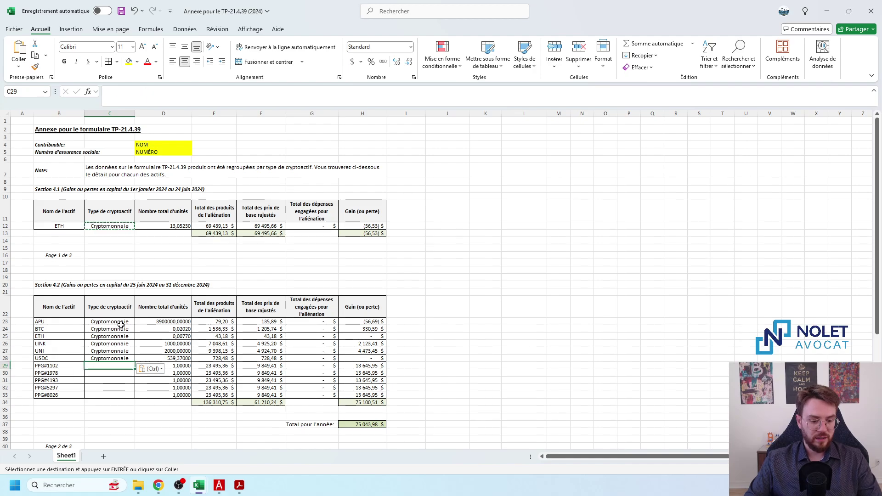
Enter the type Jeton non fongible in C29 and copy it to the other PPG rows, C30:C33
text(Jt)
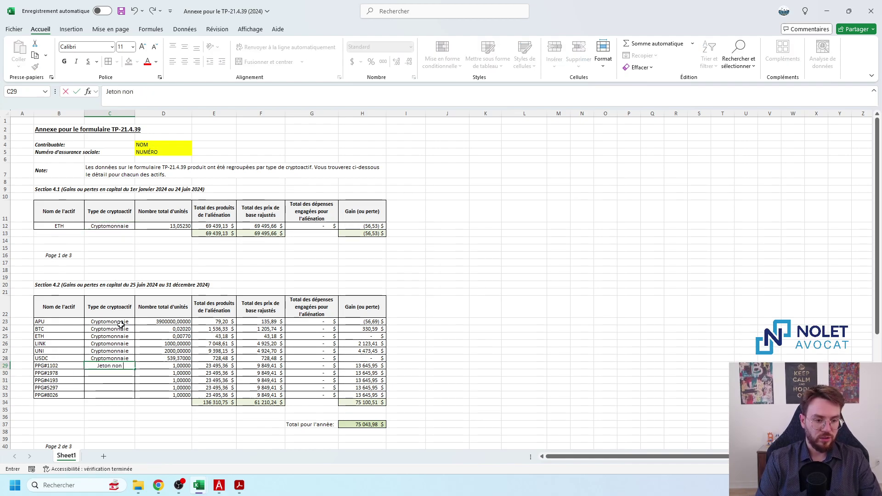
text(ton non fongible)
key(Return)
key(Up)
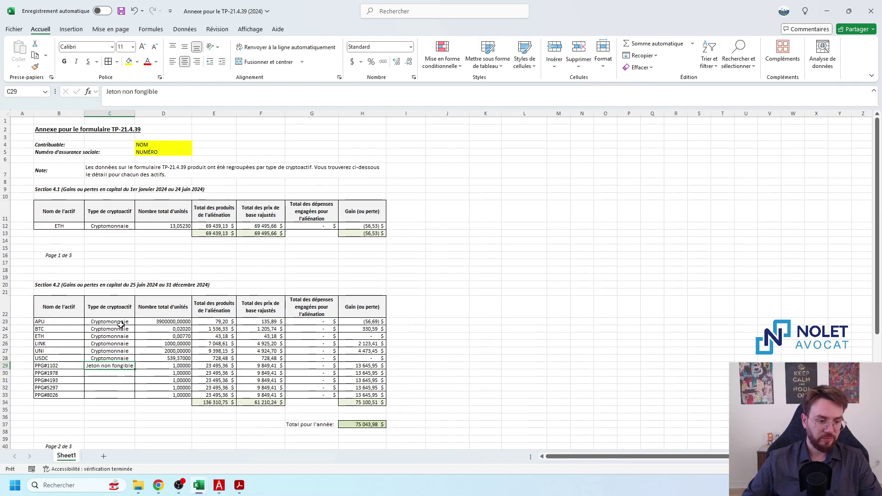
key(ctrl+c)
key(Down)
key(ctrl+v)
key(Down)
key(ctrl+v)
key(Down)
key(ctrl+v)
key(Down)
key(ctrl+v)
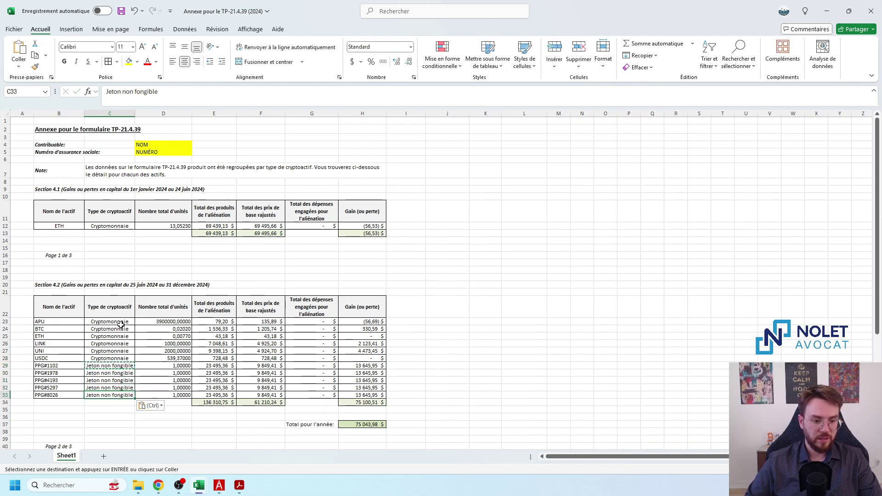
click(406, 322)
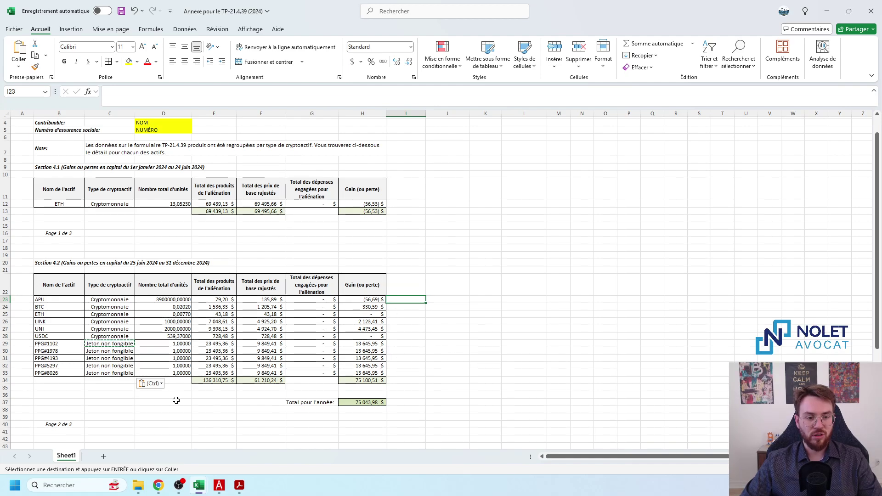
click(195, 409)
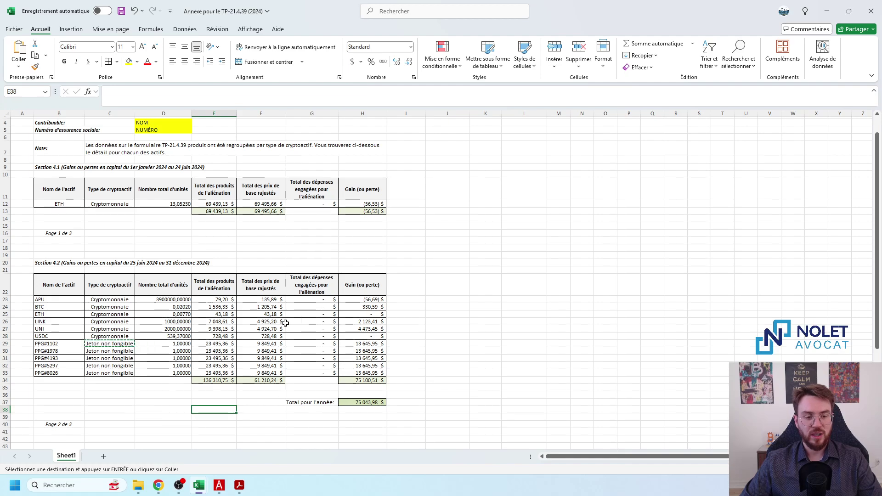
Enter ADA as the asset name for the staking row of Section 6.2, cell B47
scroll(288, 338, down, 6)
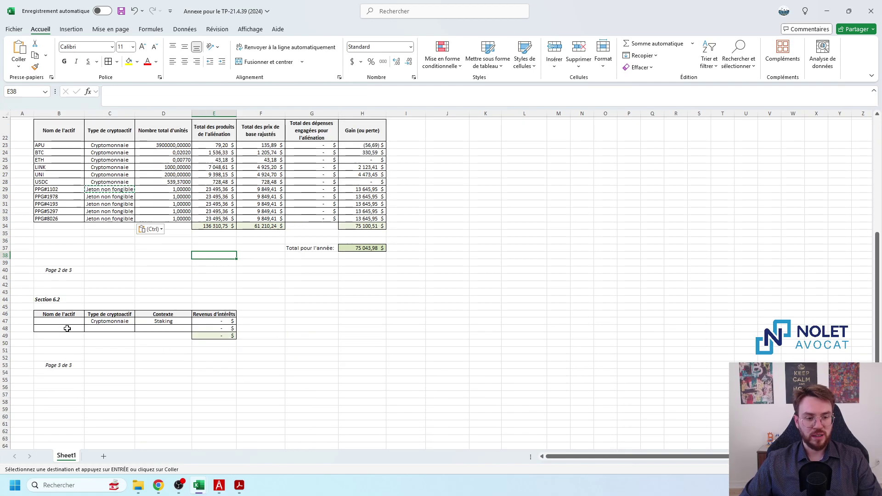
click(118, 323)
click(70, 321)
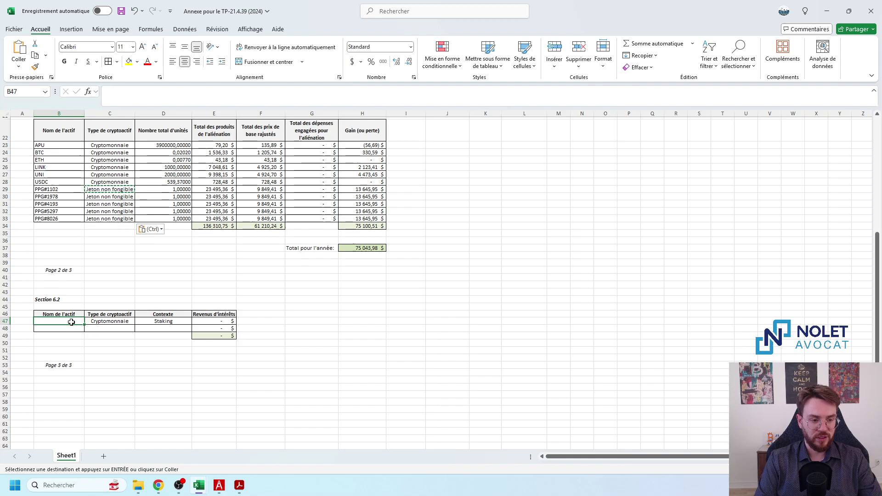
text(ADF)
key(Return)
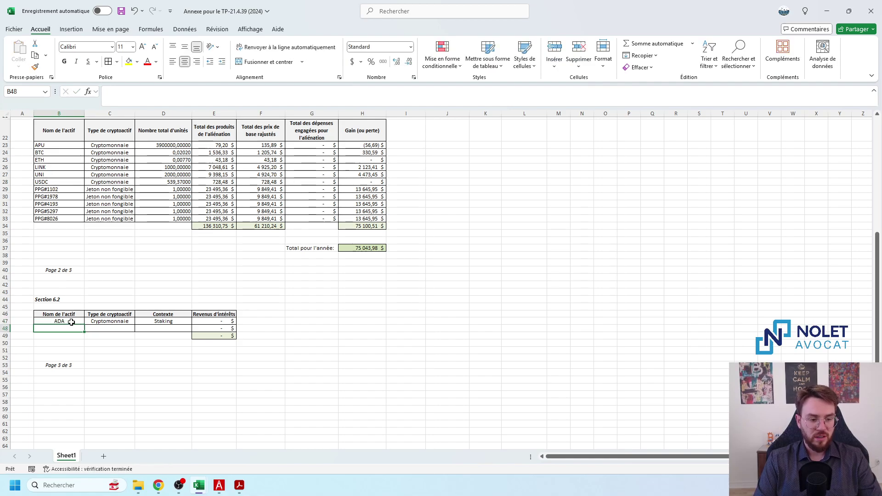
Fill row 48 of Section 6.2 with asset BTC, type Cryptomonnaie and context Récompenses
text(BTC)
key(Tab)
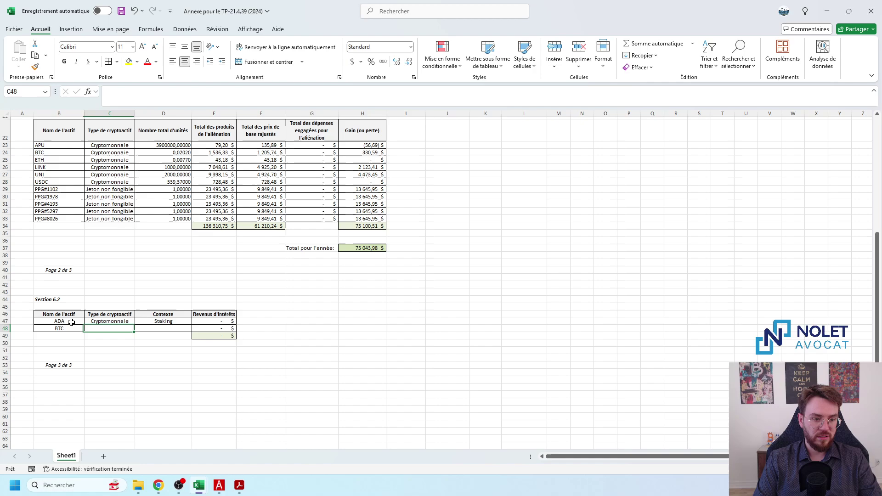
text(Cryptomonnaie)
key(Tab)
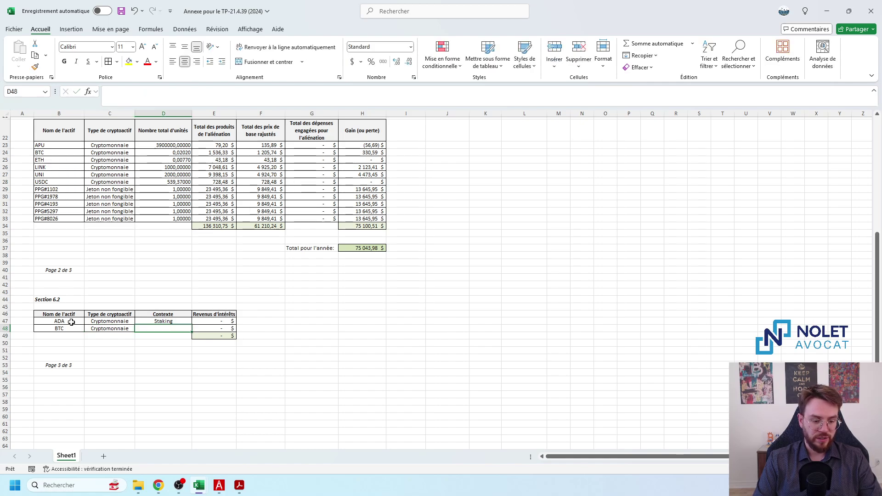
text(Récompenses)
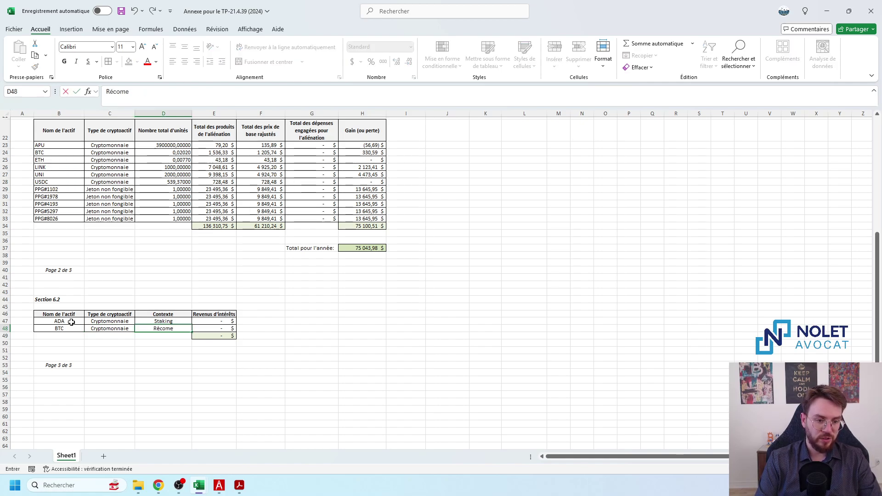
key(Return)
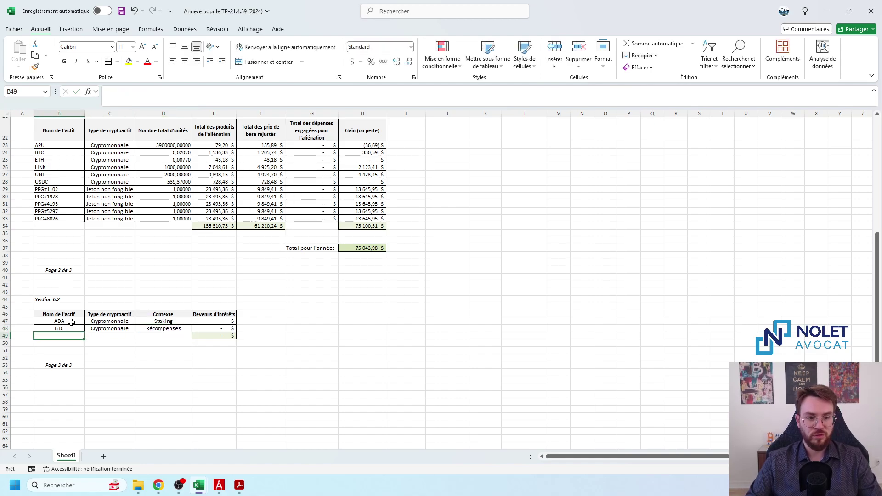
key(Up)
key(Right)
key(Right)
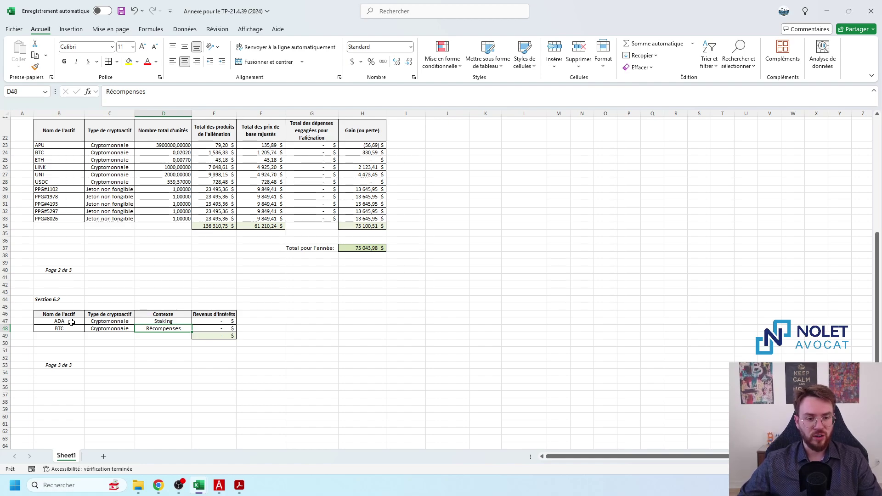
click(173, 351)
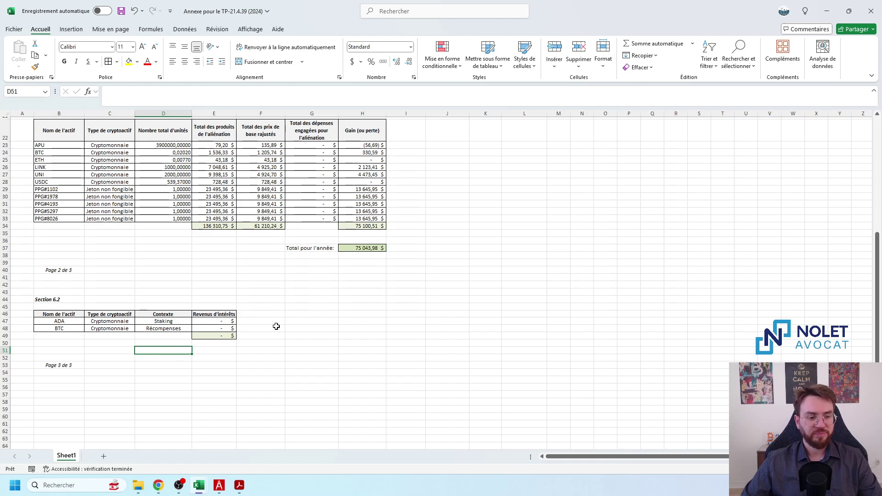
Minimize the Classeur2 workbook behind the annex and maximize the annex workbook again
scroll(276, 326, up, 7)
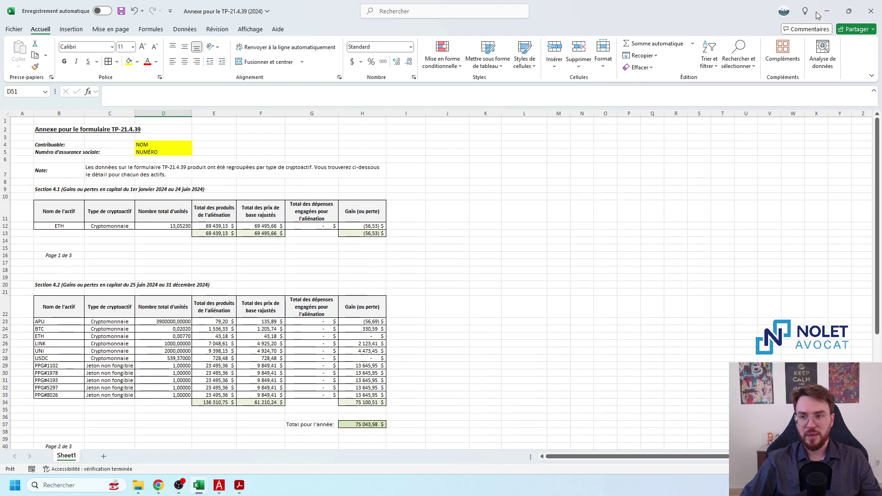
click(536, 306)
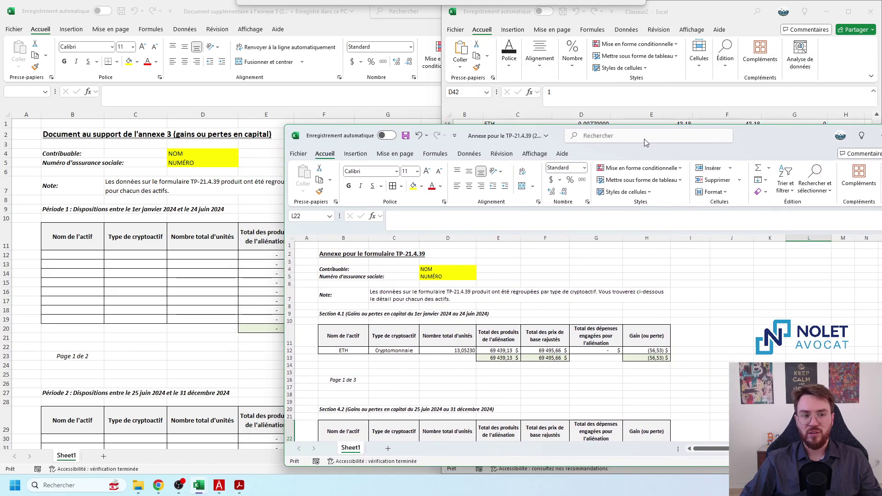
drag(644, 139, 514, 117)
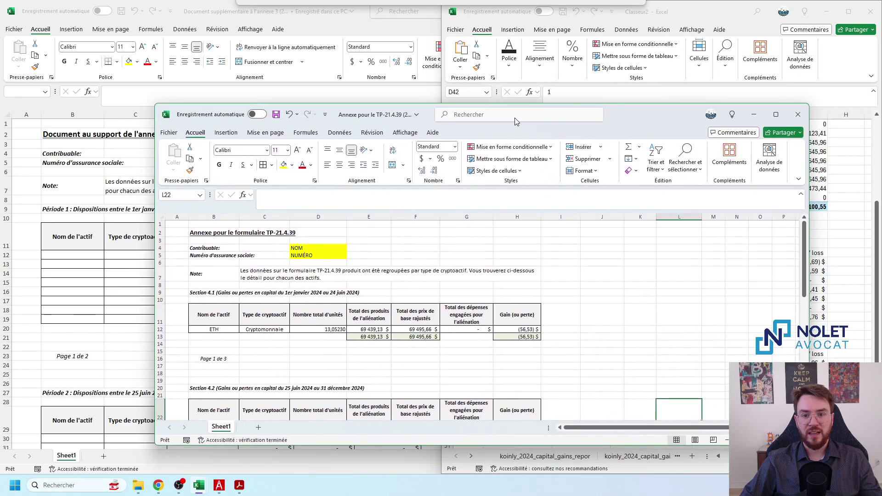
click(826, 11)
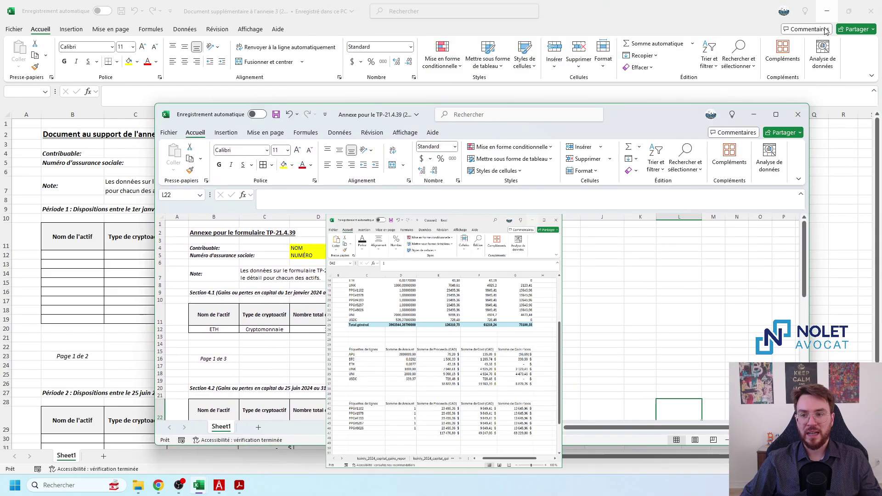
click(769, 114)
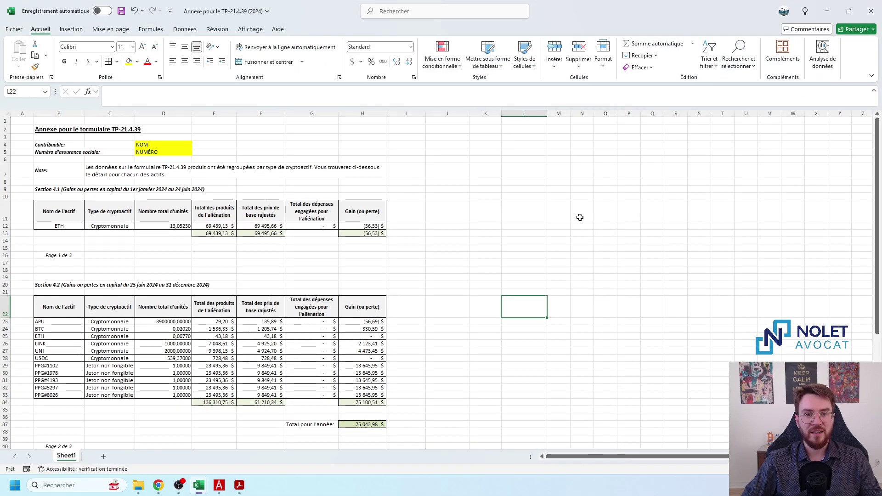
Move the annex window out of the way and bring forward the supporting document for annexe 3, showing its Période 1 table
scroll(580, 218, down, 3)
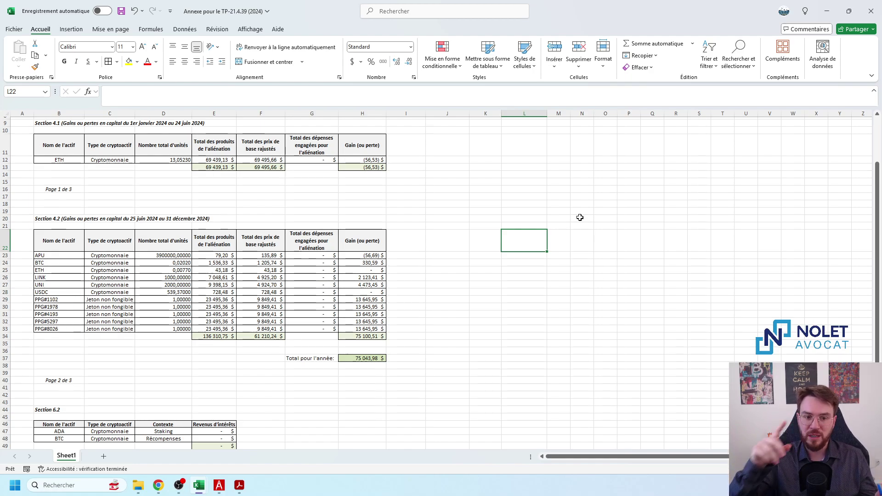
double_click(600, 6)
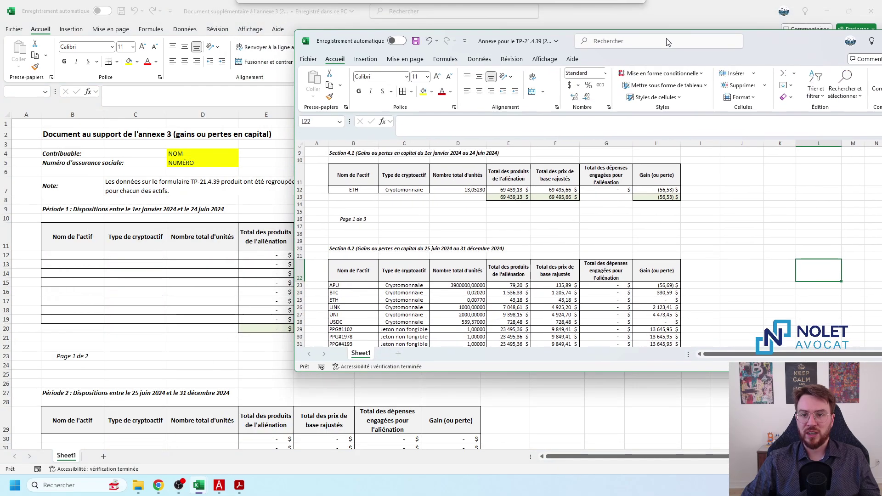
drag(877, 94, 881, 94)
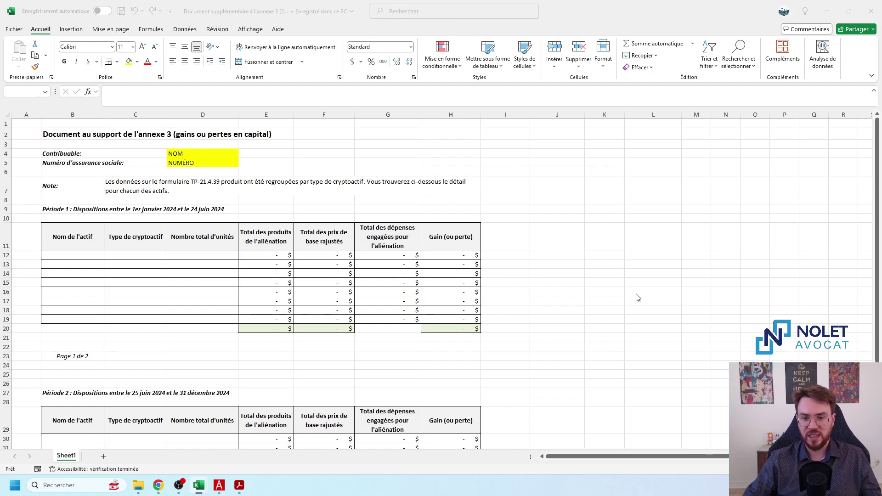
click(625, 286)
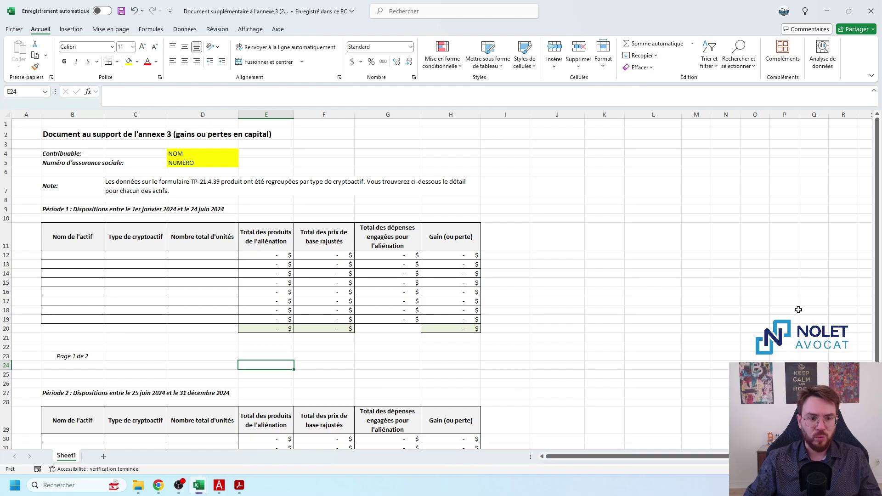
click(519, 281)
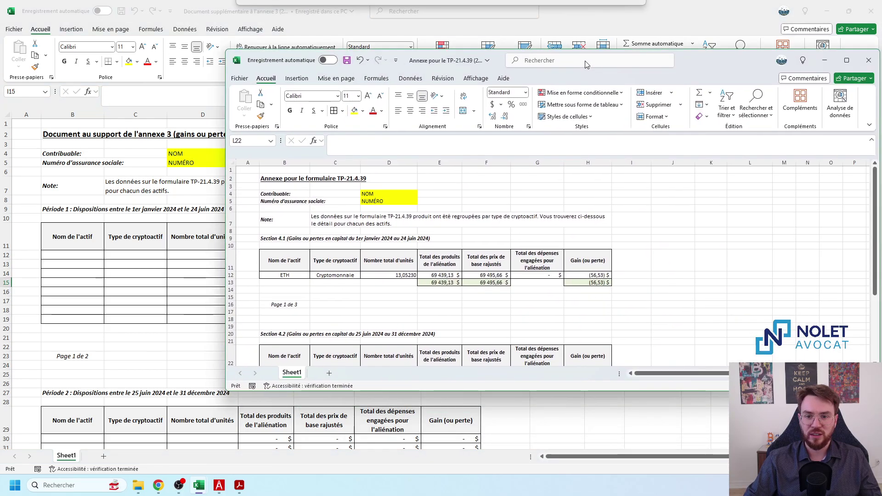
Maximize the TP-21.4.39 annex, check its Section 4.1 table, and minimize it to return to the annexe 3 document
double_click(733, 58)
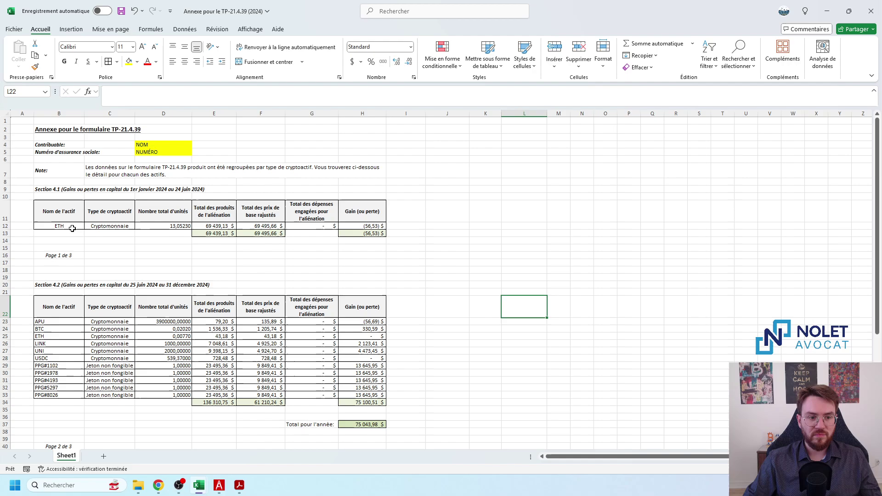
click(73, 227)
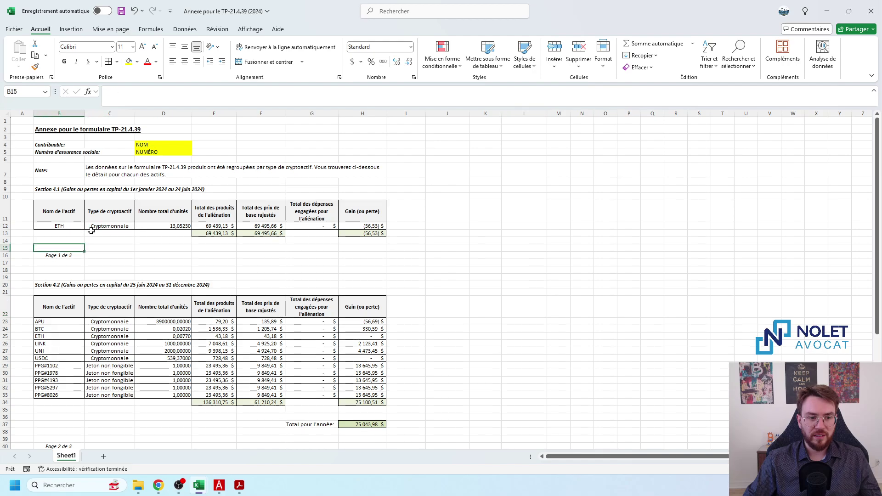
click(827, 10)
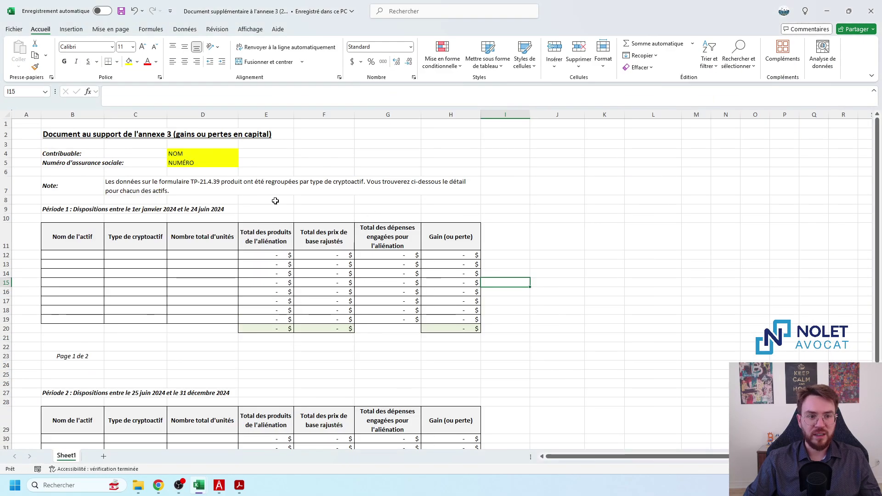
Examine the annexe 3 supporting document's Période 1 and Période 2 disposition tables and its total for the year
click(88, 216)
click(89, 209)
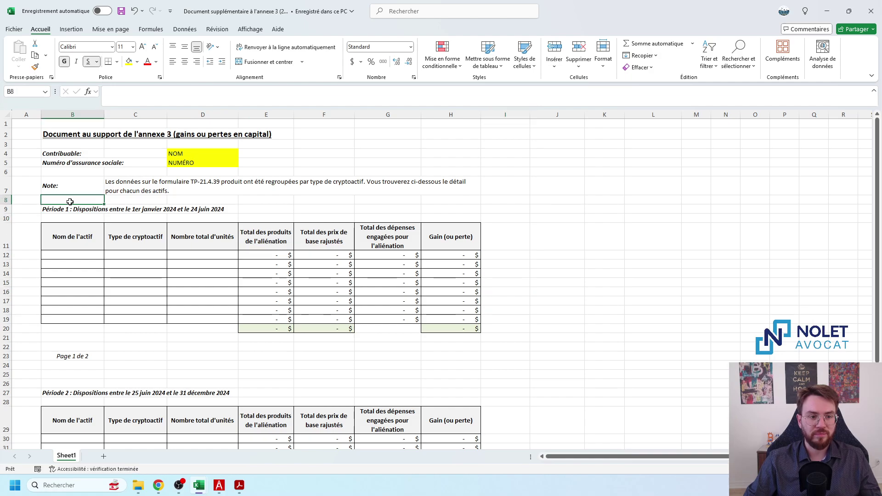
scroll(68, 292, down, 4)
click(69, 283)
scroll(143, 301, up, 4)
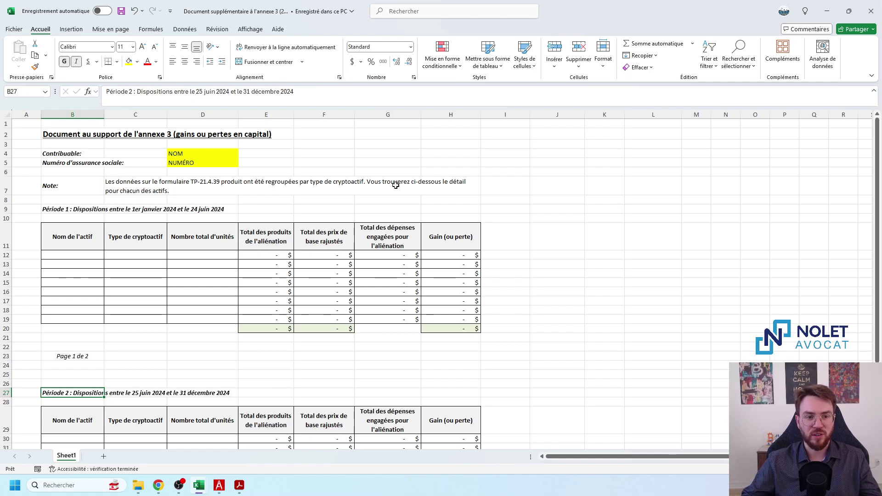
scroll(575, 292, down, 2)
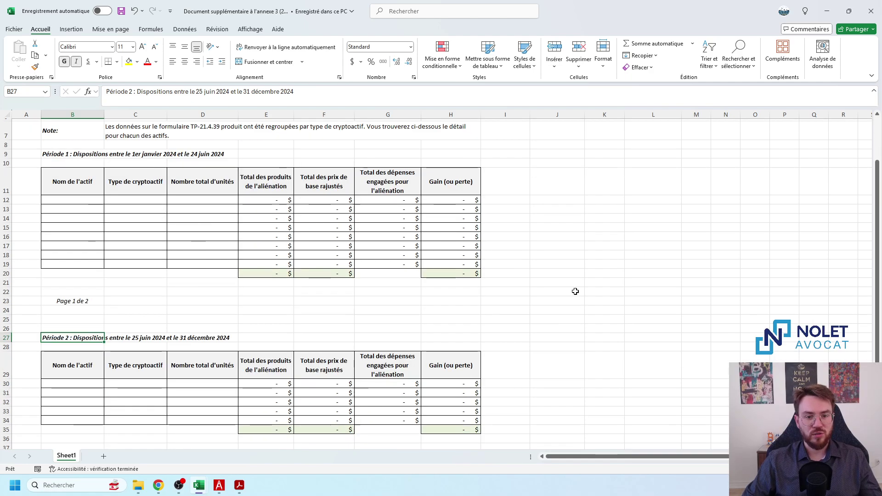
scroll(125, 207, up, 2)
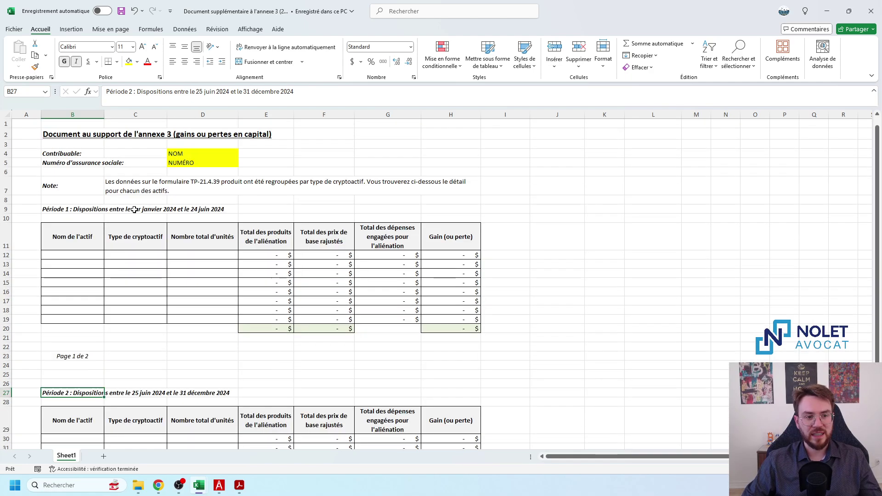
scroll(211, 270, down, 8)
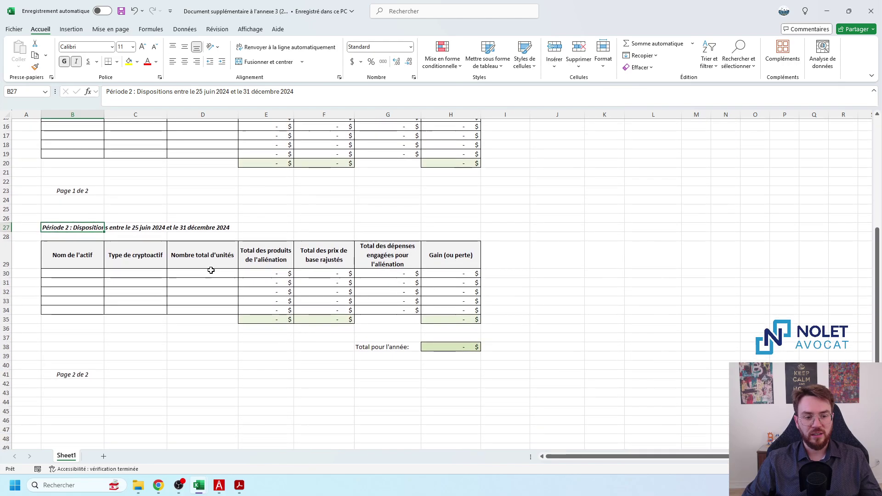
scroll(219, 284, up, 3)
scroll(174, 294, down, 3)
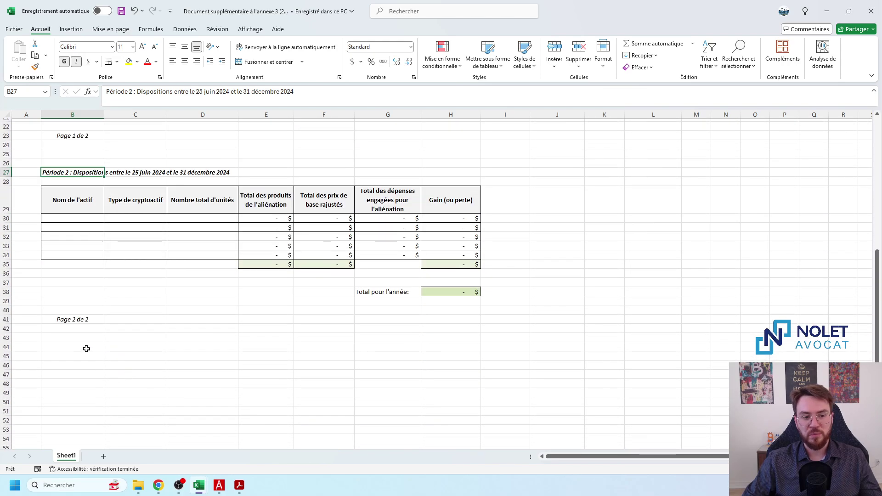
scroll(248, 427, up, 7)
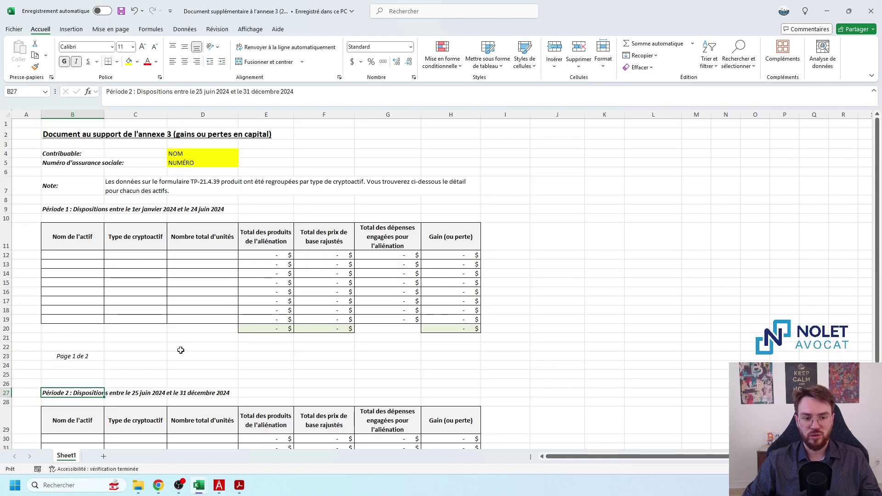
click(250, 357)
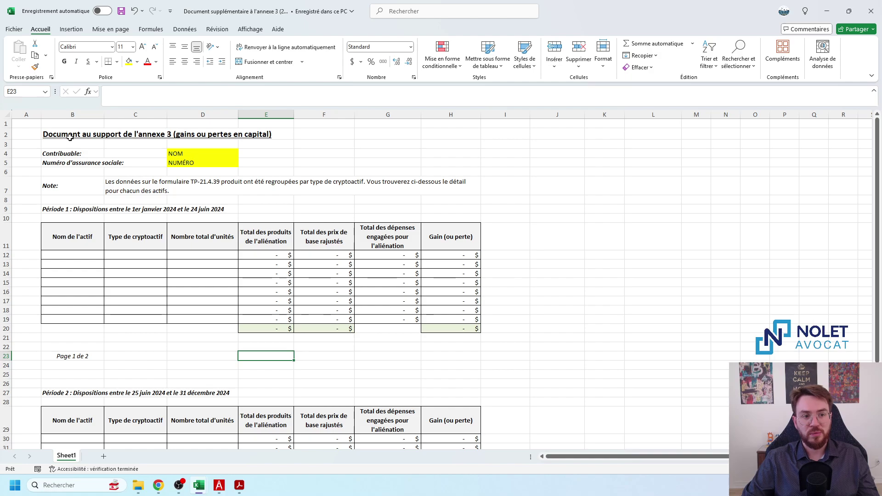
scroll(266, 331, down, 2)
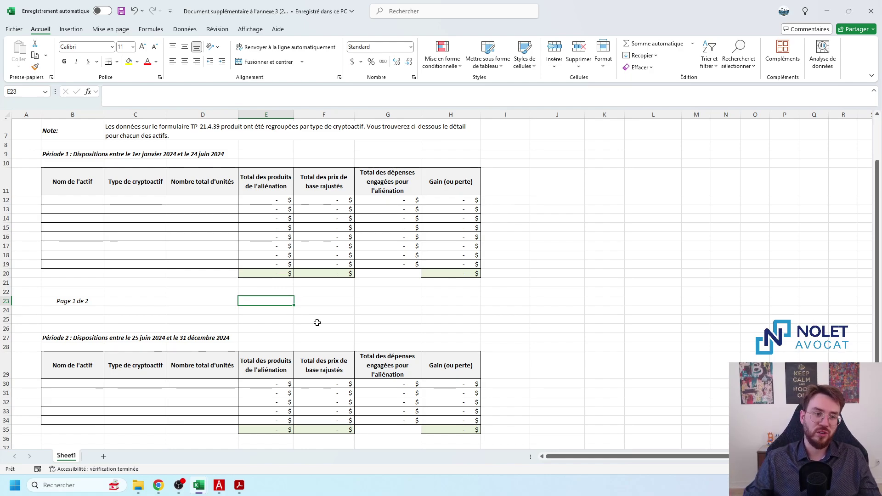
scroll(317, 322, up, 2)
scroll(349, 336, down, 3)
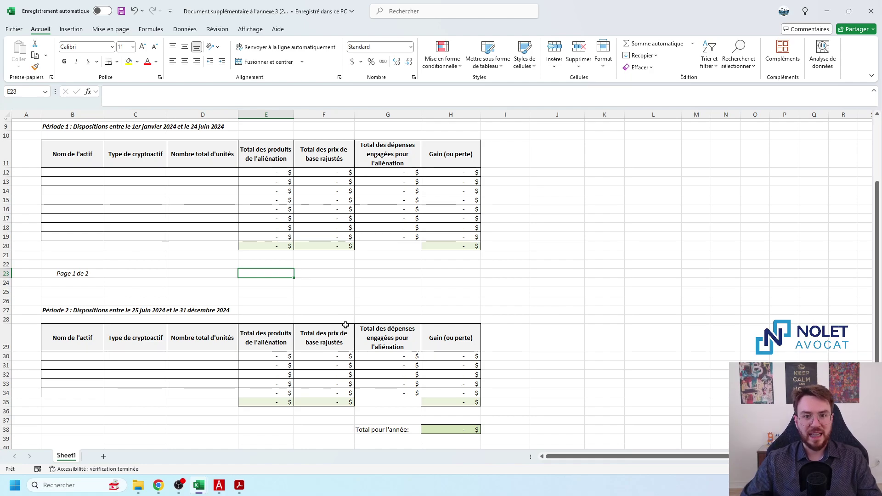
scroll(346, 325, up, 3)
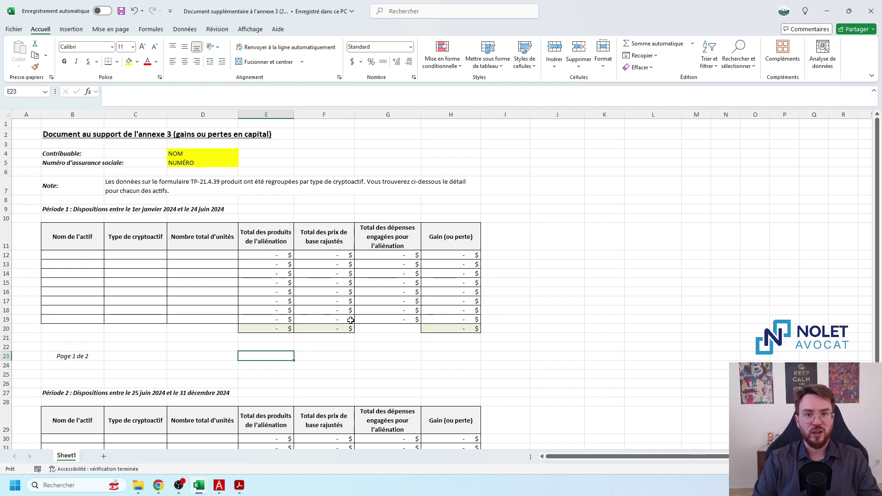